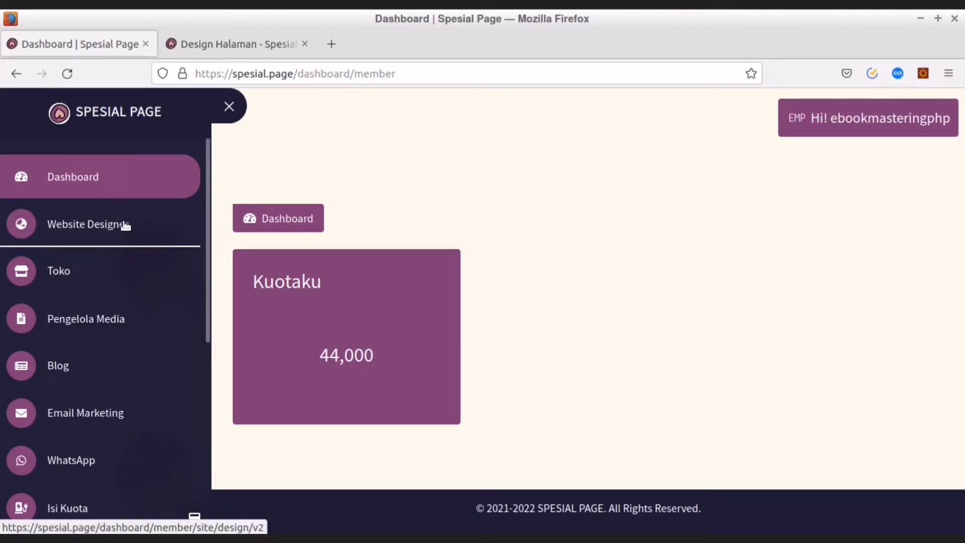
Step: Switch to the page designer, expand its design tools, and turn full screen on and off again
click(243, 54)
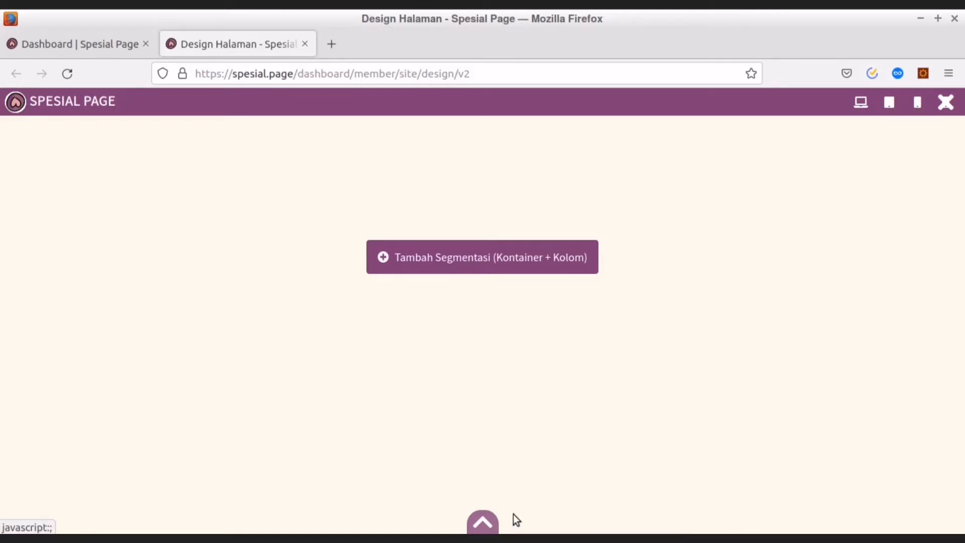
click(486, 525)
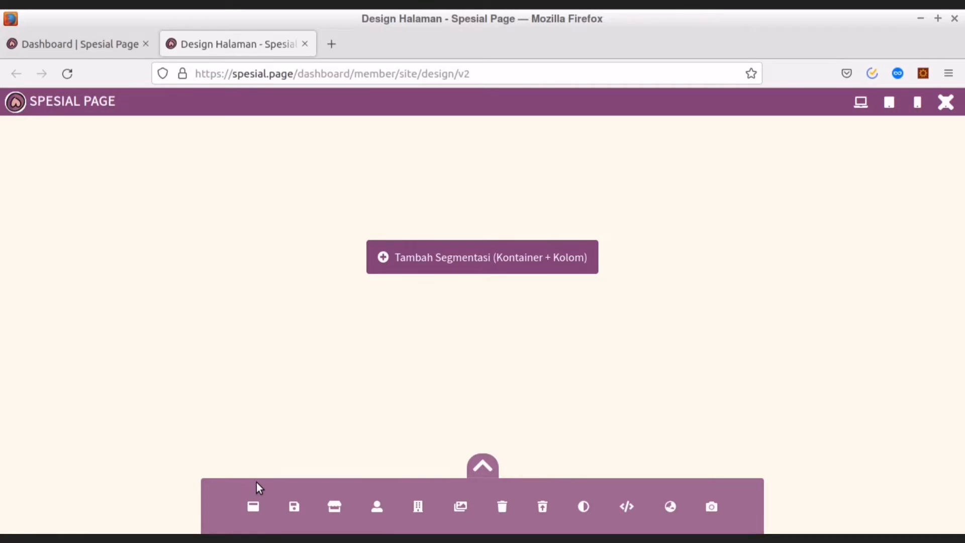
click(254, 508)
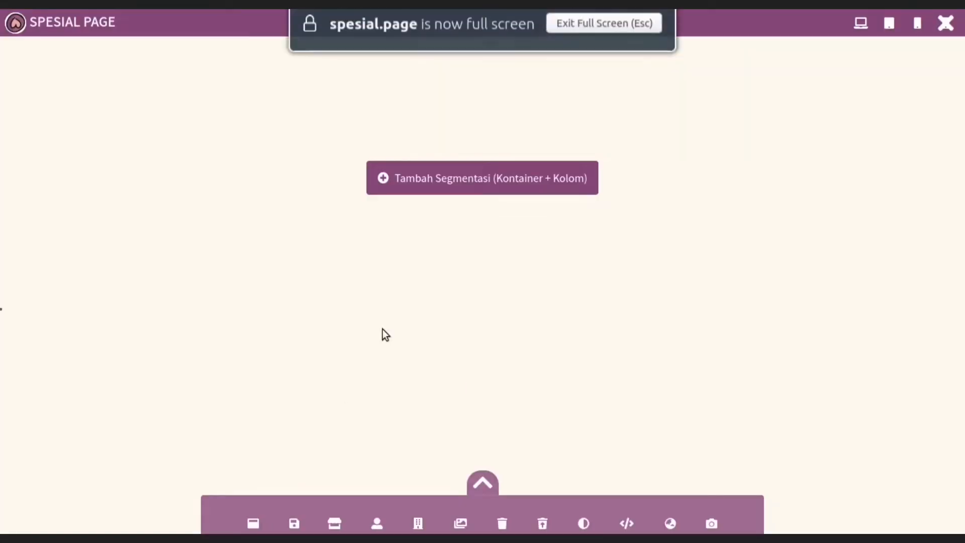
click(253, 522)
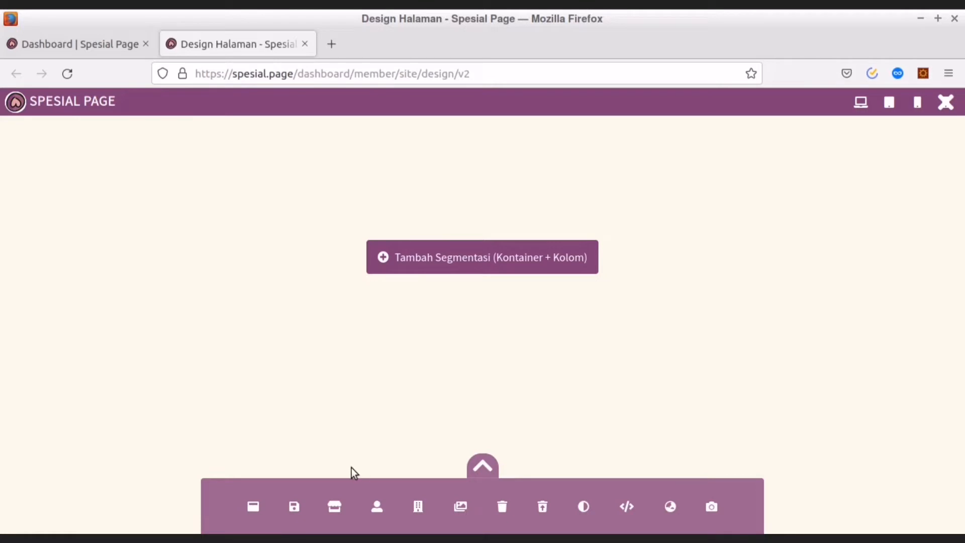
Step: Apply the Toko Online Sederhana template from the template marketplace to the blank page
click(340, 508)
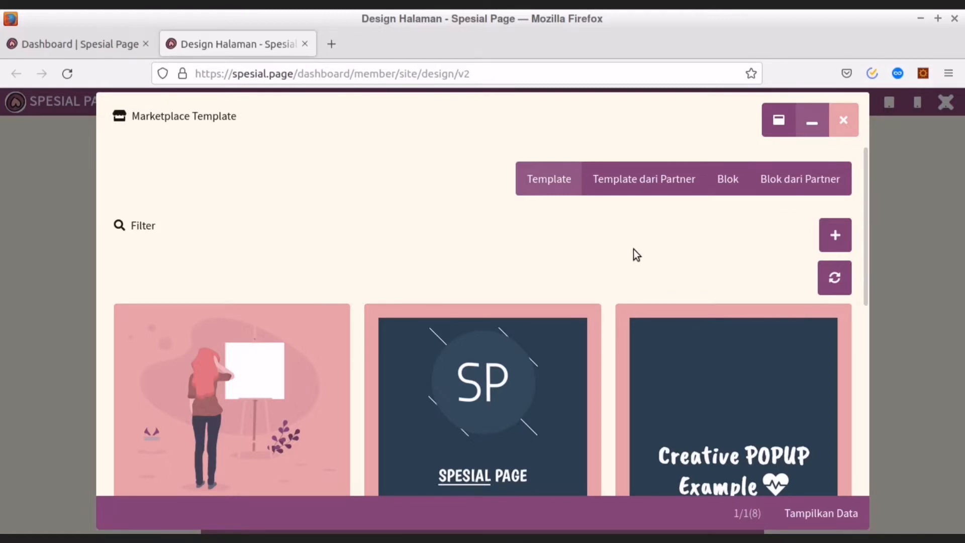
scroll(634, 249, down, 3)
scroll(634, 249, down, 4)
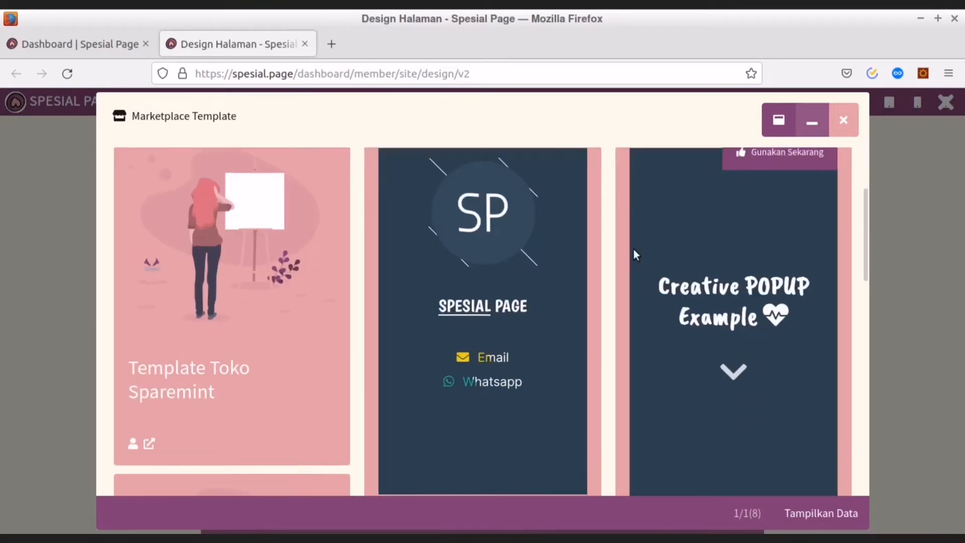
scroll(634, 249, down, 8)
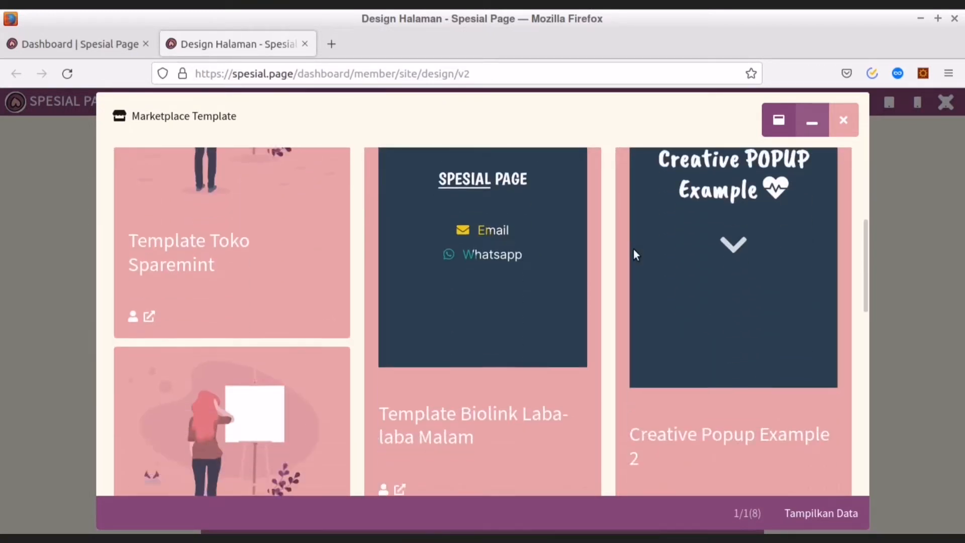
scroll(633, 249, down, 8)
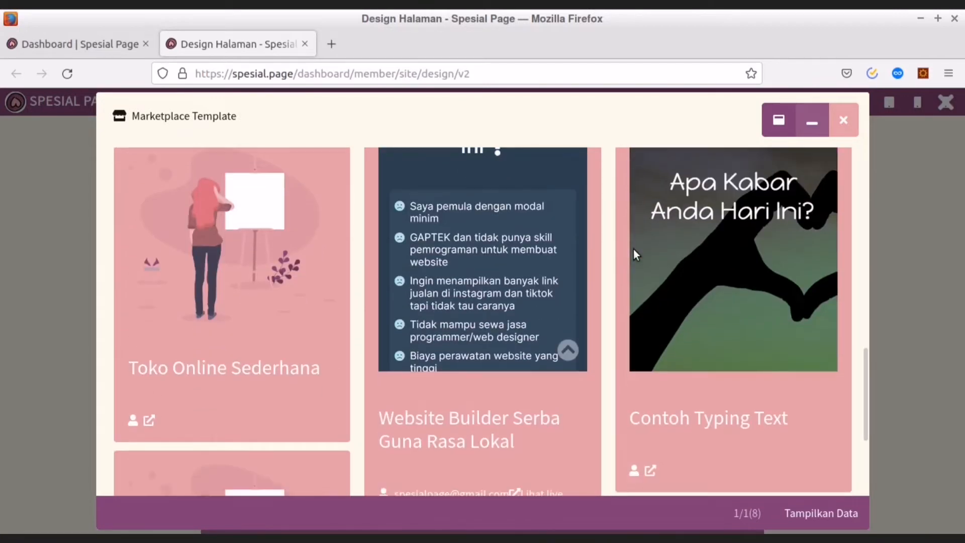
scroll(633, 249, down, 1)
scroll(633, 249, up, 2)
scroll(633, 249, up, 1)
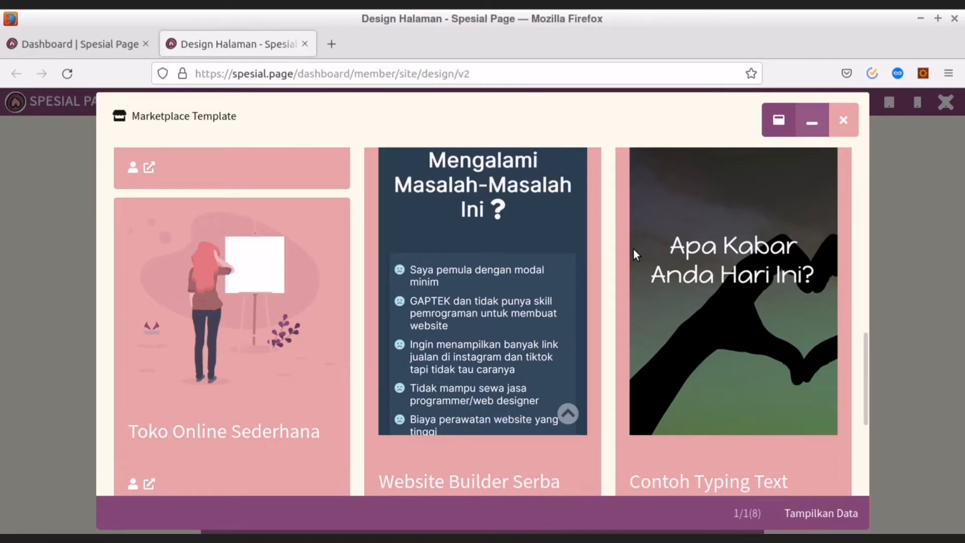
scroll(634, 249, down, 1)
mouse_move(279, 310)
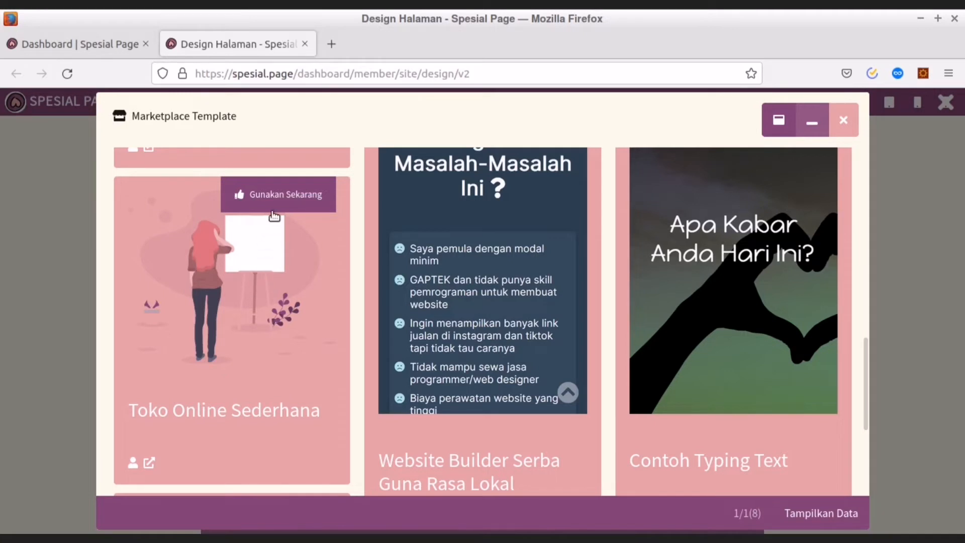
click(304, 201)
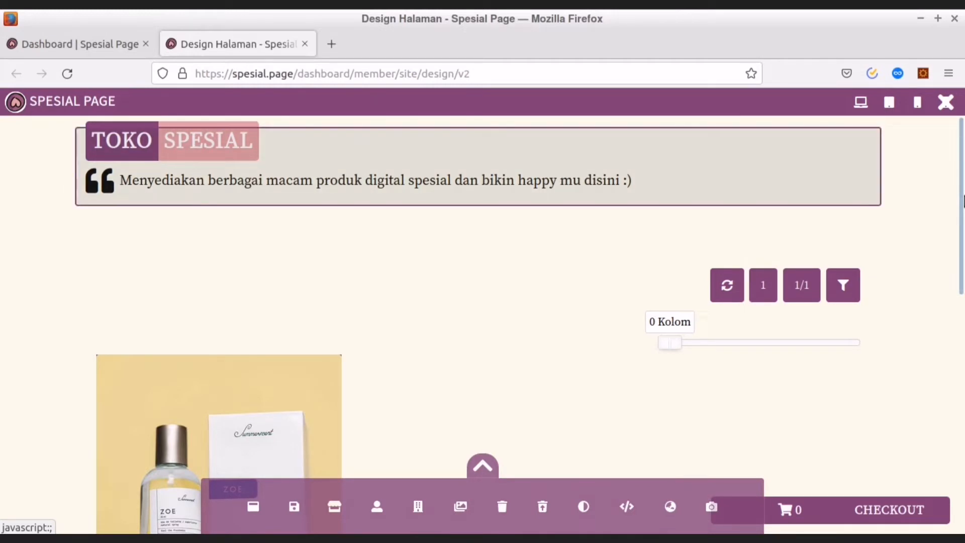
Step: Examine the applied store page from its header down to the product card's price and return to the header
drag(963, 201, 961, 273)
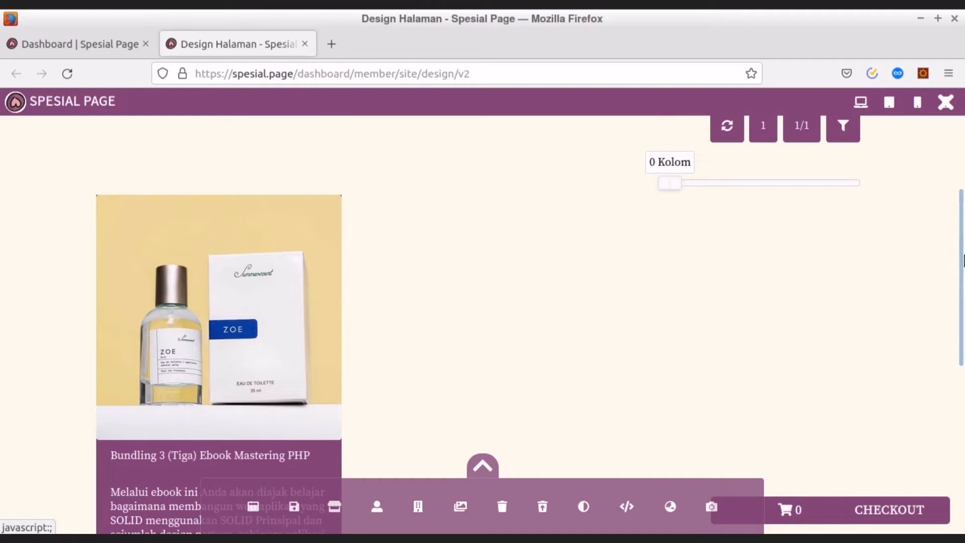
scroll(963, 261, down, 1)
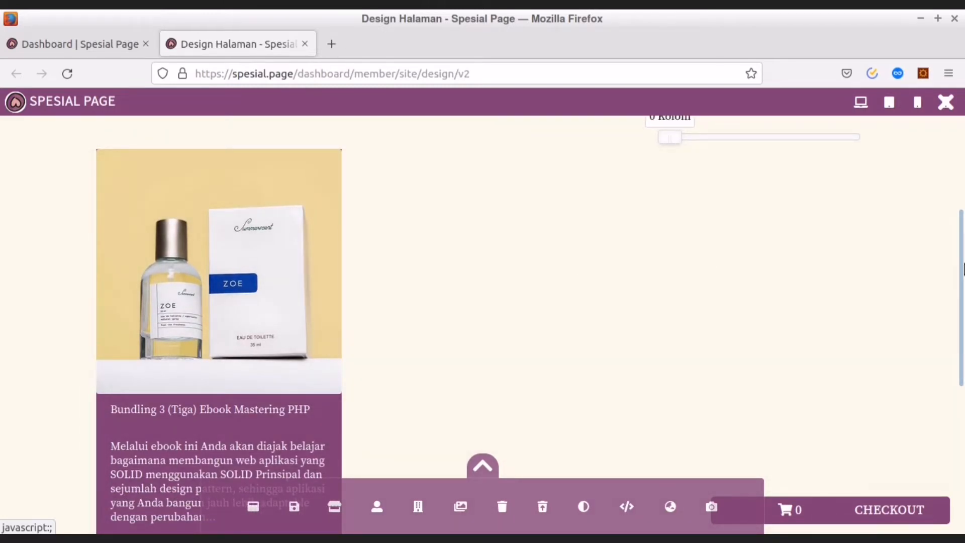
drag(963, 268, 964, 316)
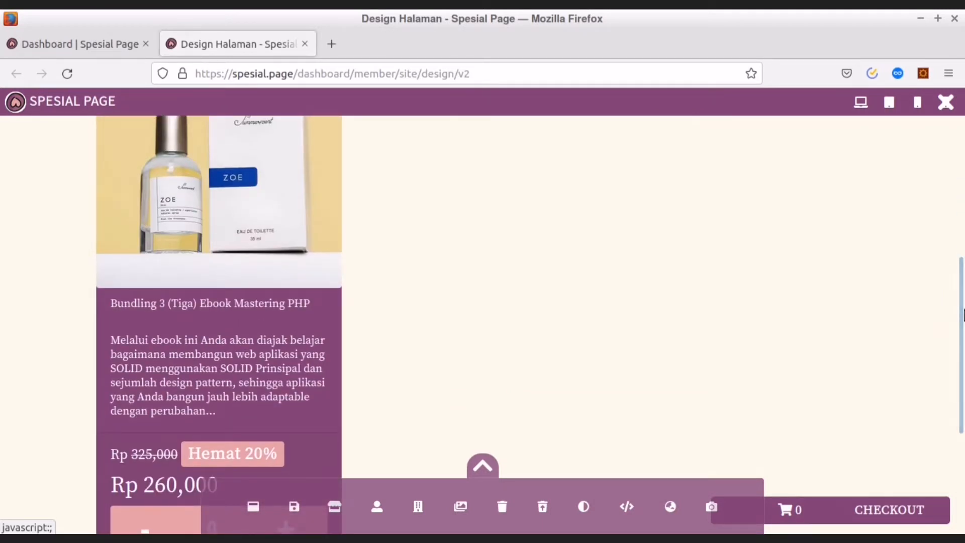
drag(964, 315, 962, 161)
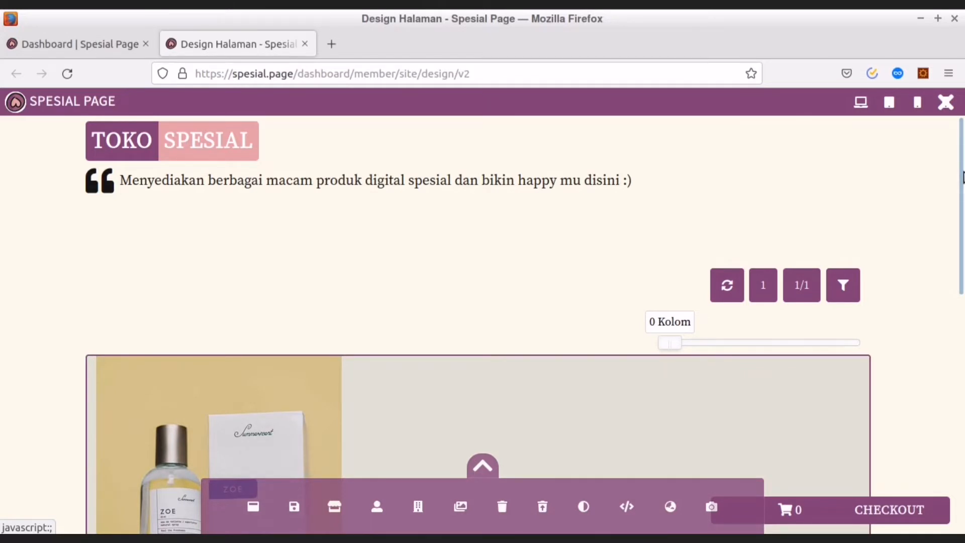
drag(963, 177, 964, 114)
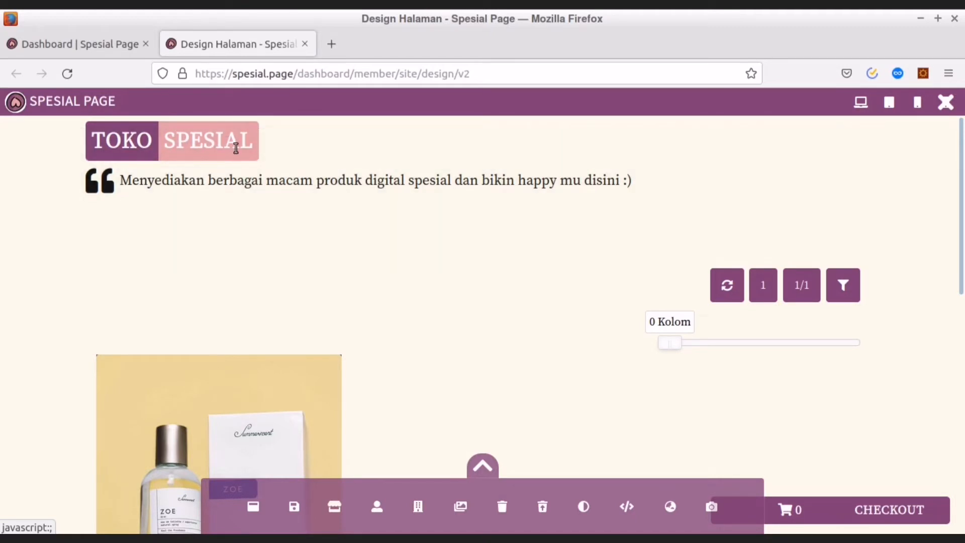
Step: Shift the SPESIAL headline one position forward and back to its original place beside TOKO
click(216, 138)
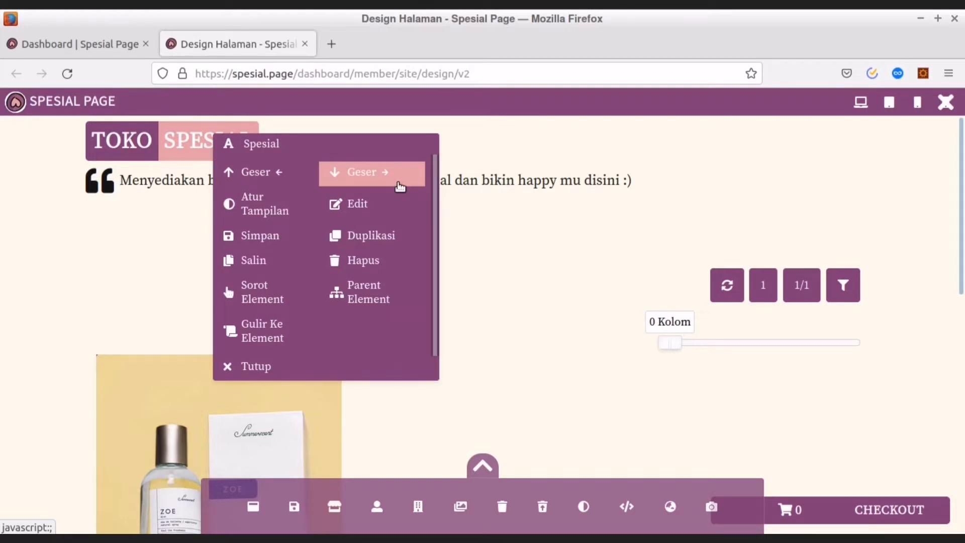
click(304, 301)
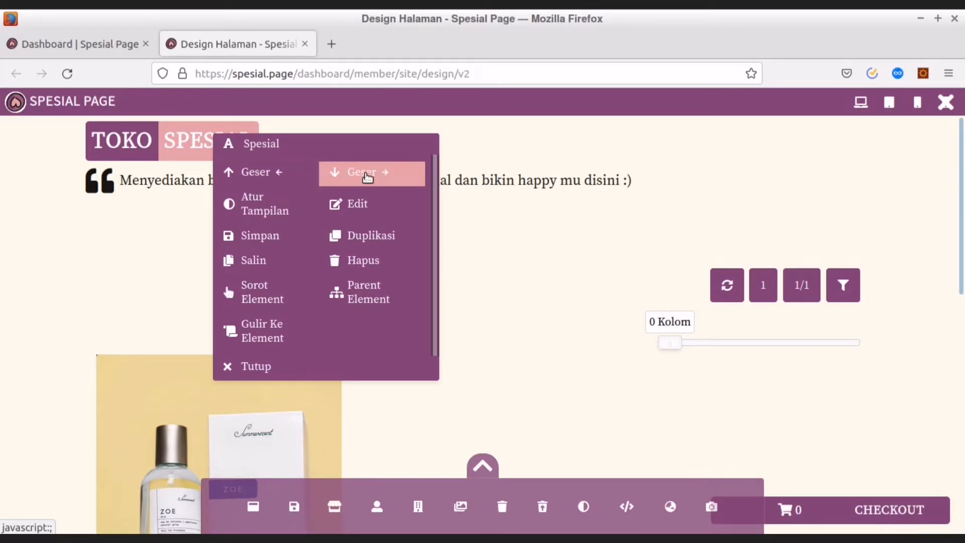
click(390, 177)
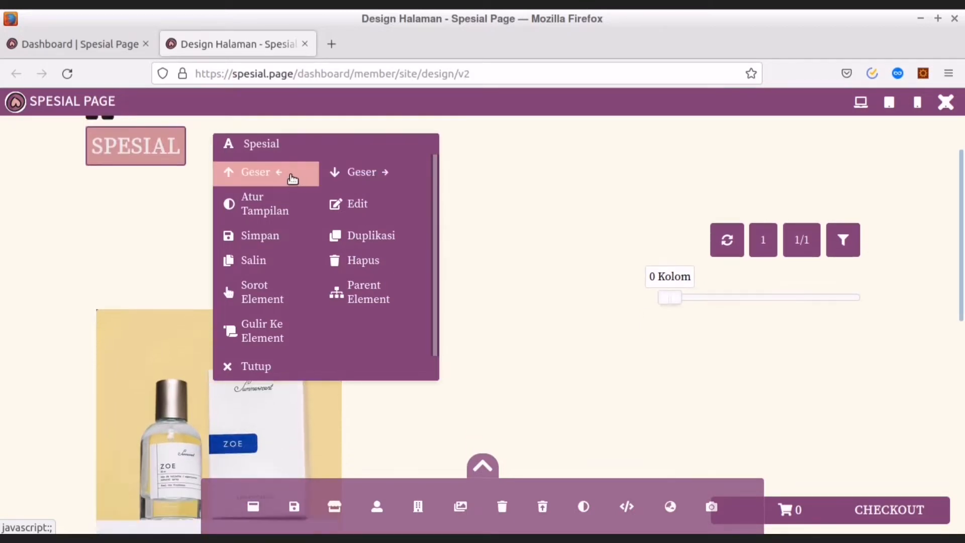
click(293, 178)
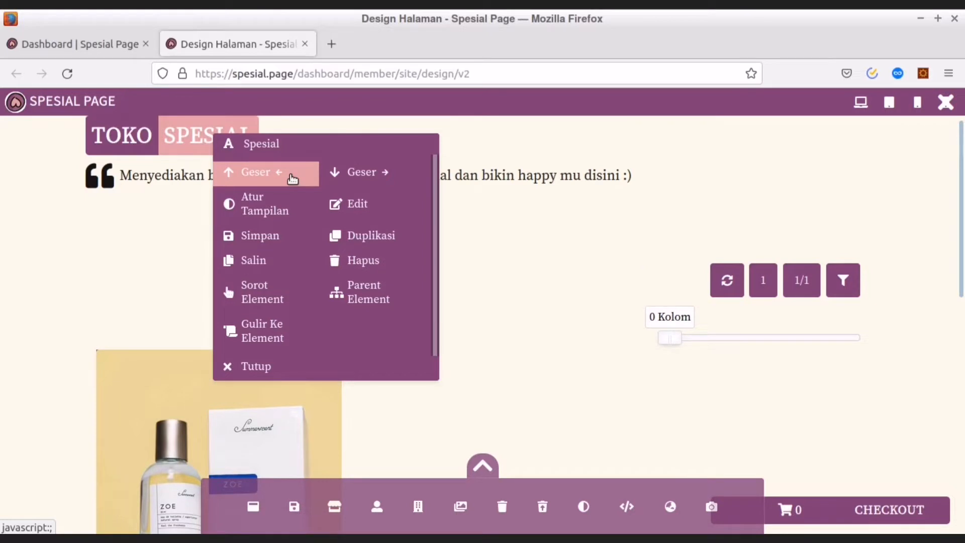
click(292, 178)
click(377, 178)
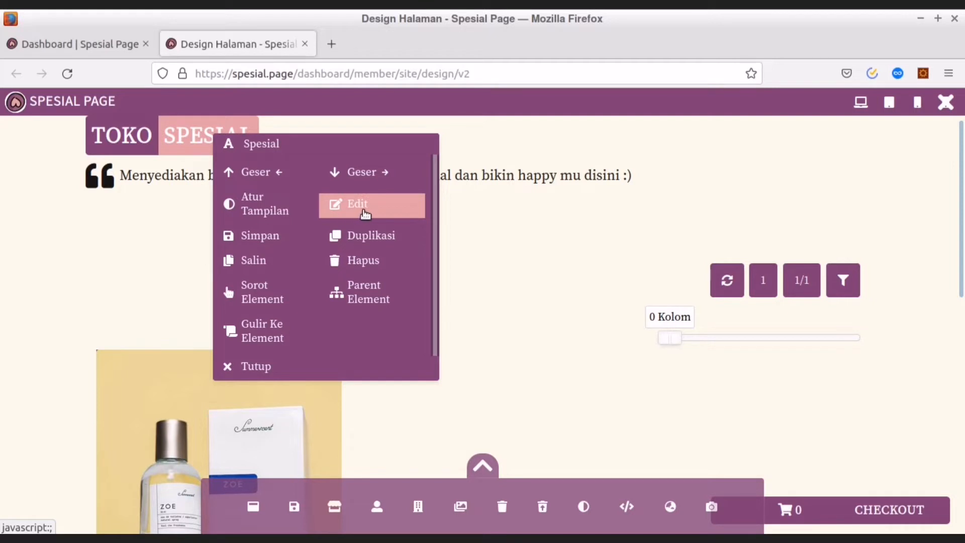
Step: View the SPESIAL headline's text content in the element editor and close the editor
click(363, 210)
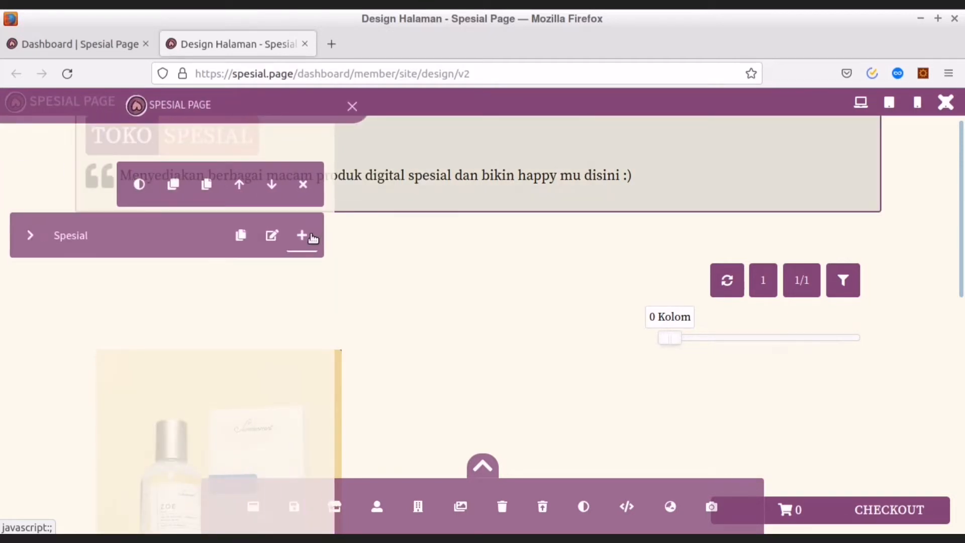
click(303, 236)
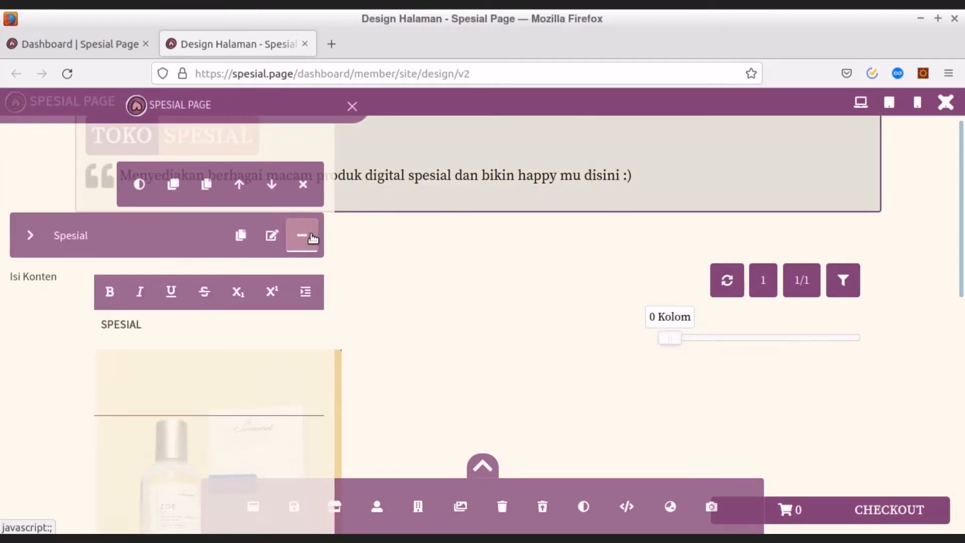
click(237, 333)
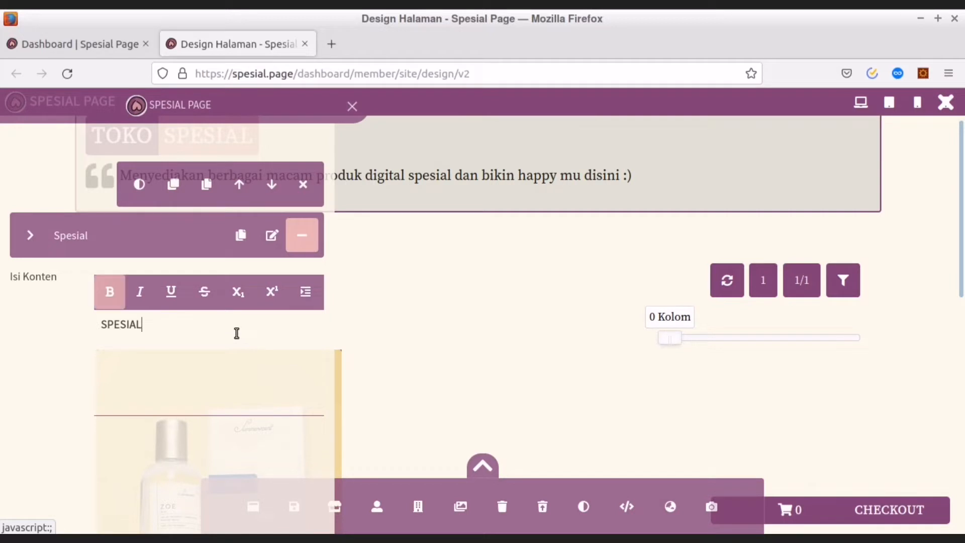
click(308, 242)
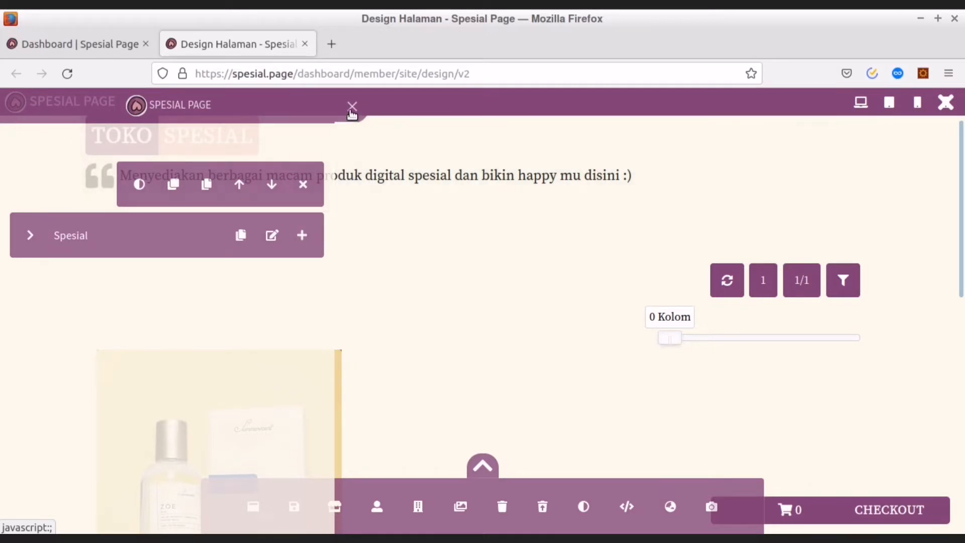
click(351, 107)
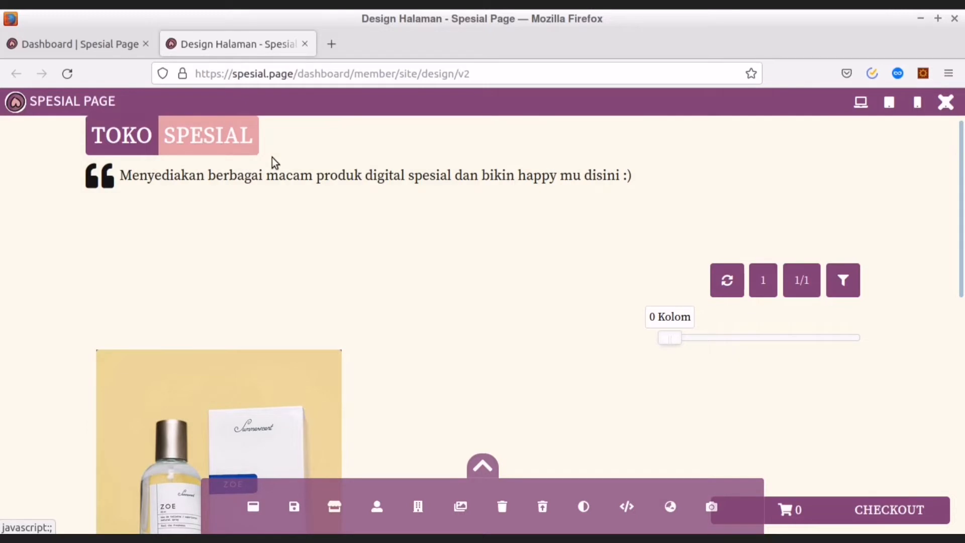
Step: Open the SPESIAL headline's appearance settings and preview the page in tablet and mobile layouts
click(197, 140)
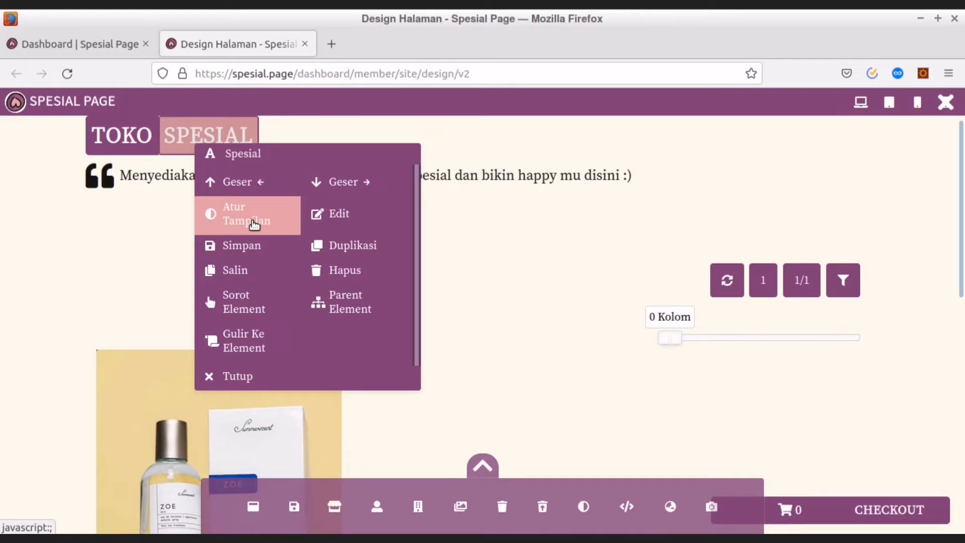
click(254, 224)
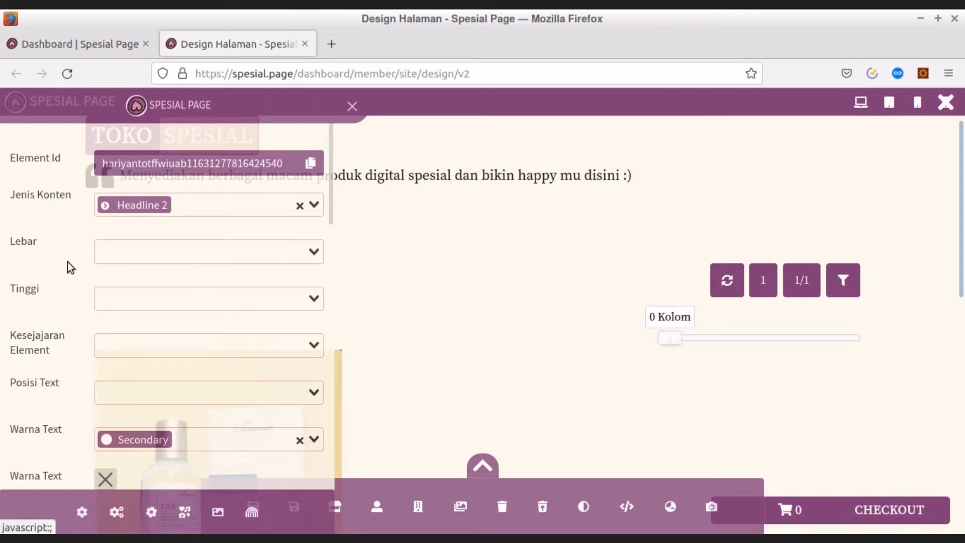
click(889, 105)
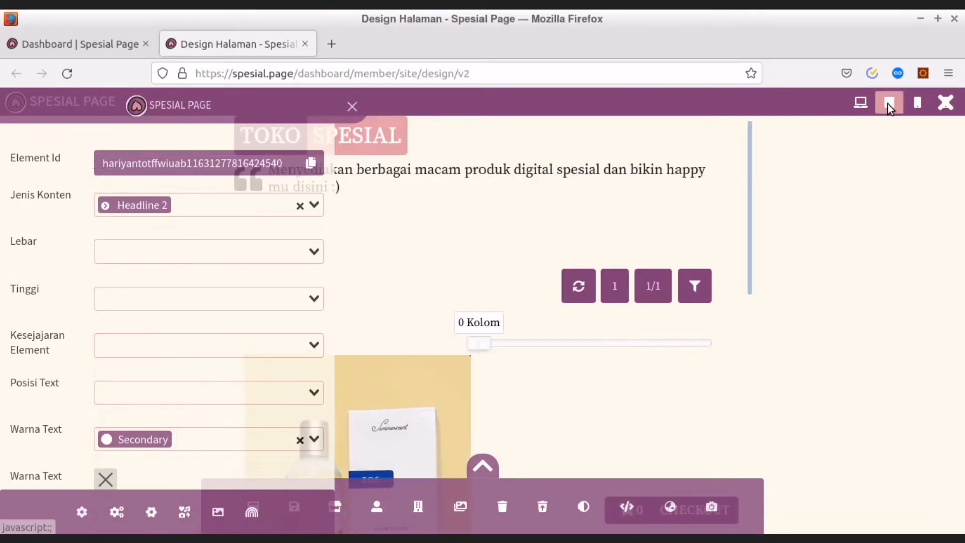
click(917, 104)
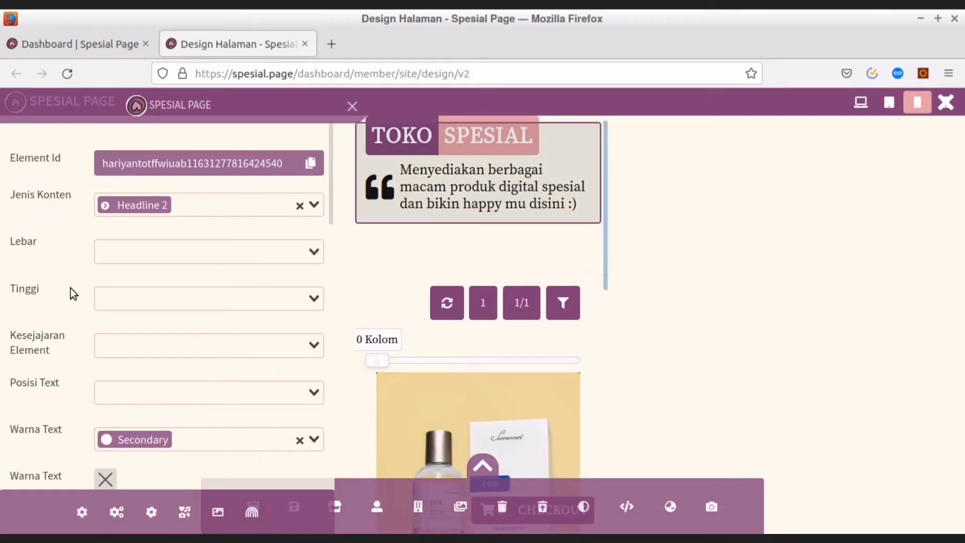
Step: Set the SPESIAL headline's background colour to Warning and return it to Secondary
scroll(71, 288, down, 5)
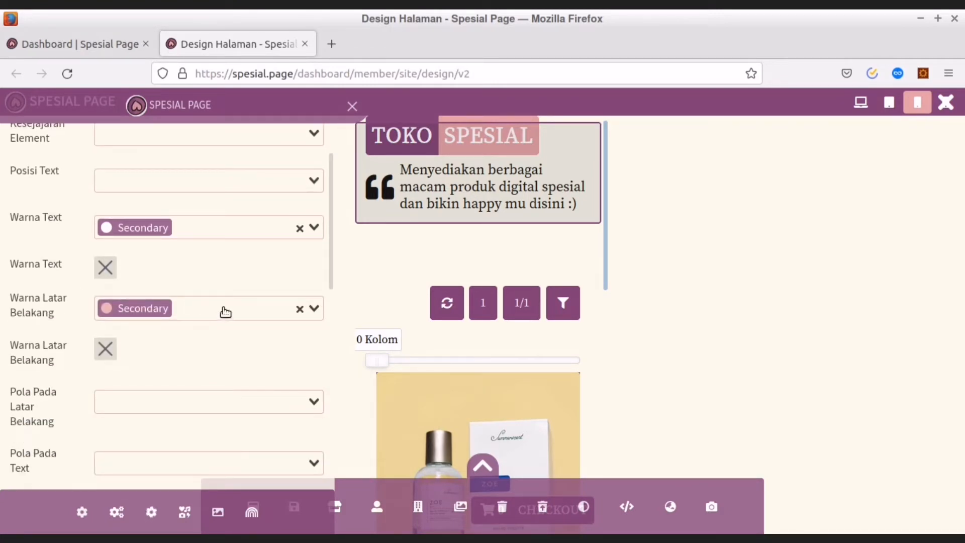
click(225, 312)
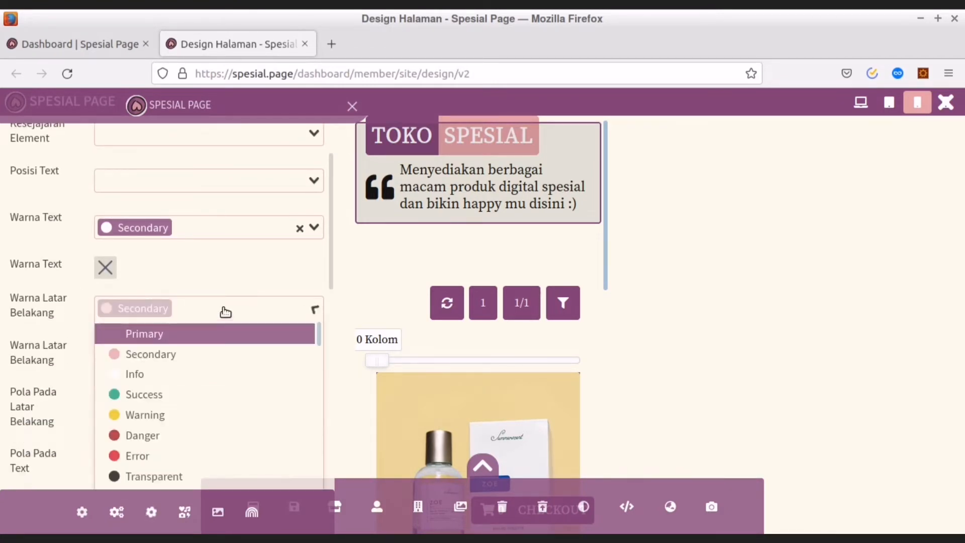
click(169, 419)
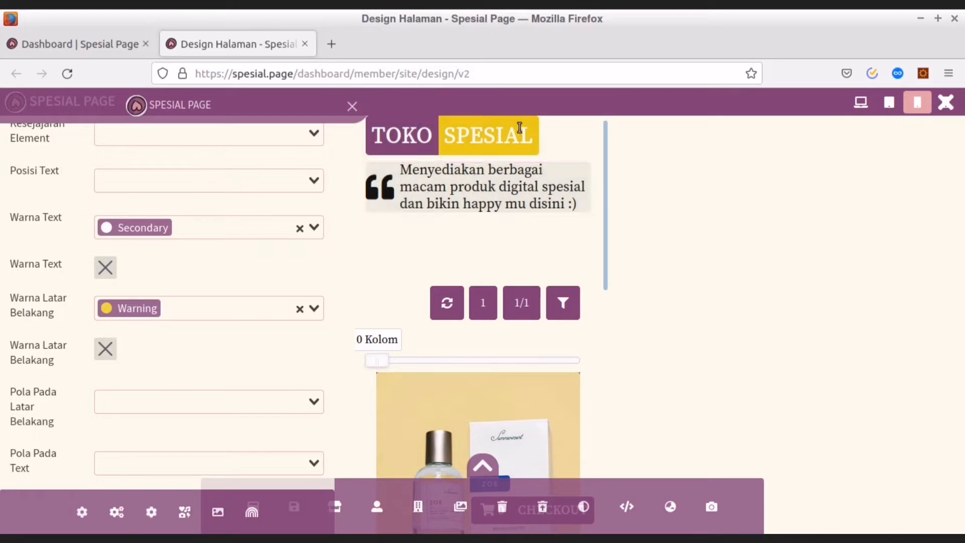
click(202, 307)
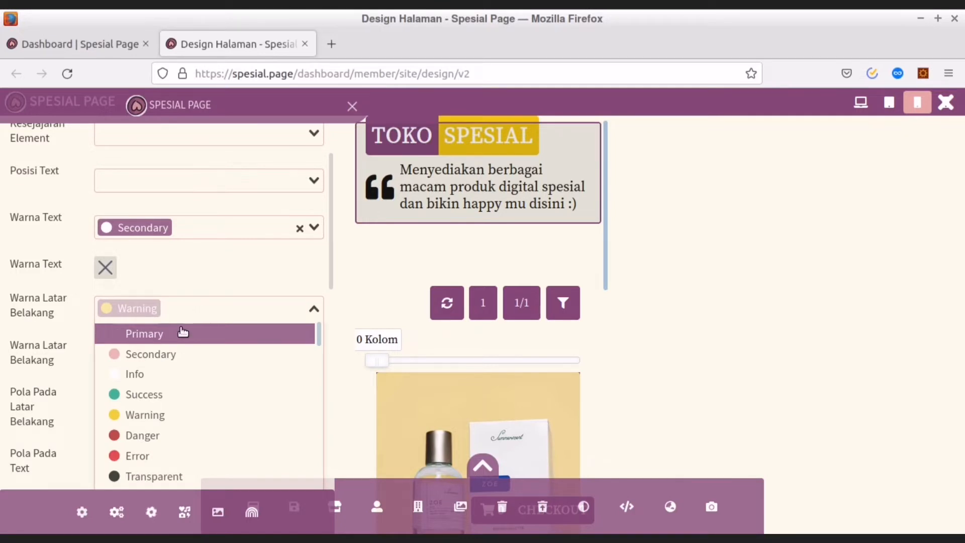
click(160, 358)
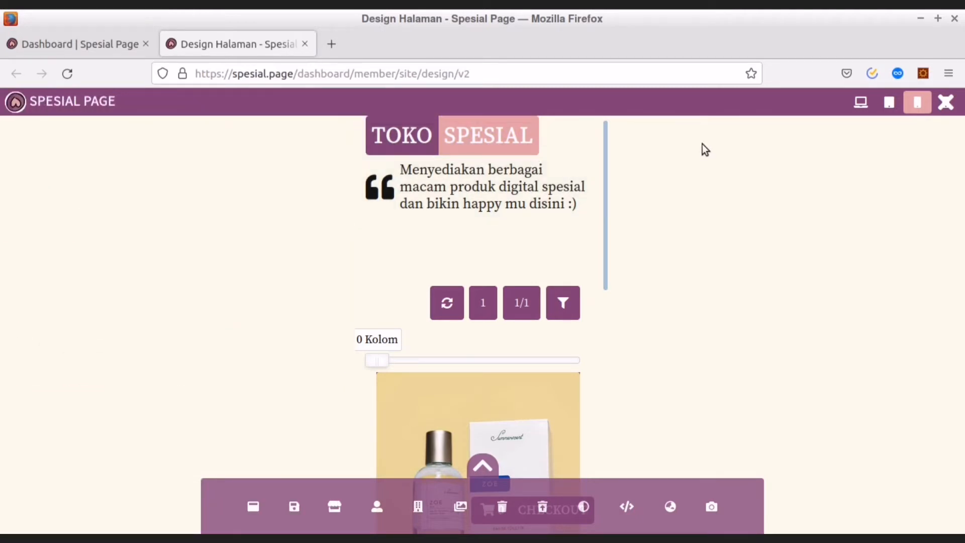
Step: Return to the desktop layout and view the tagline's text content in the element editor
click(860, 102)
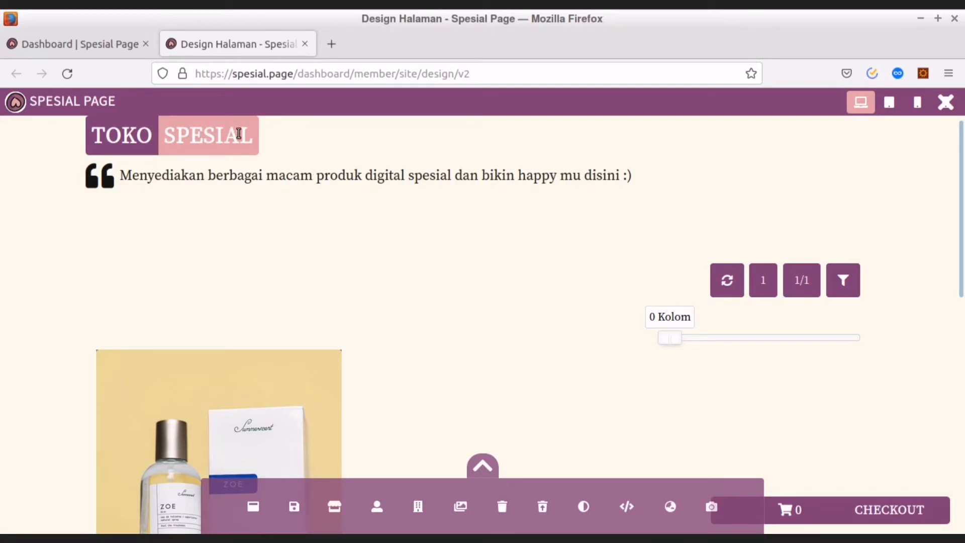
click(294, 175)
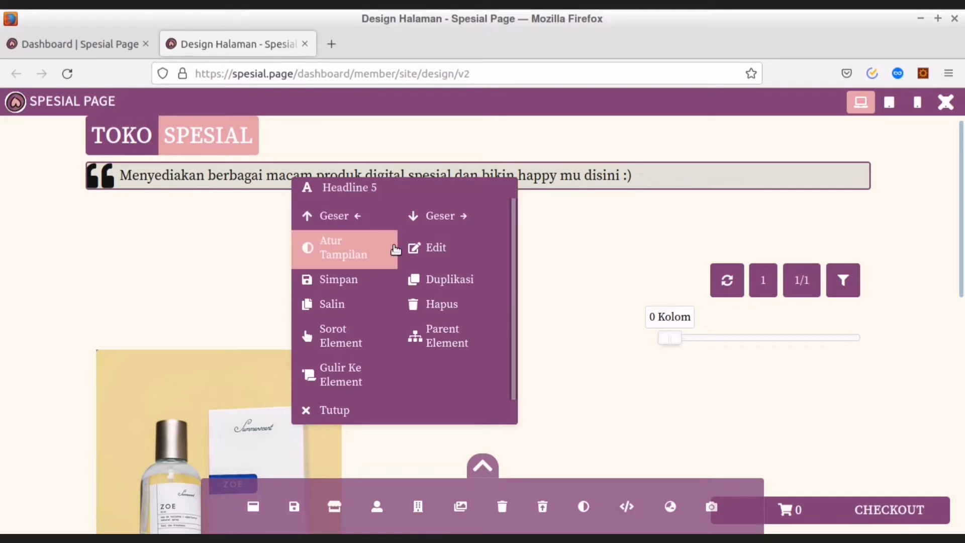
click(444, 249)
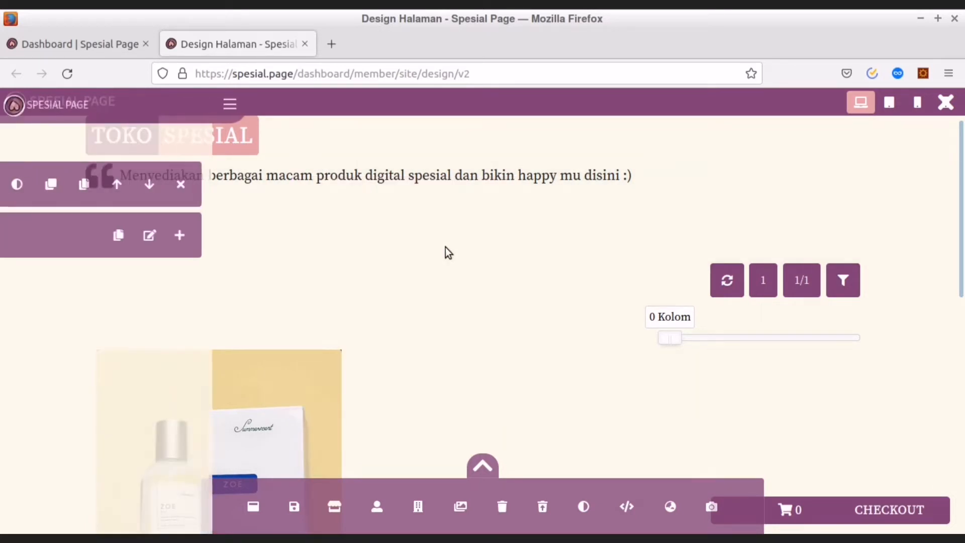
click(304, 236)
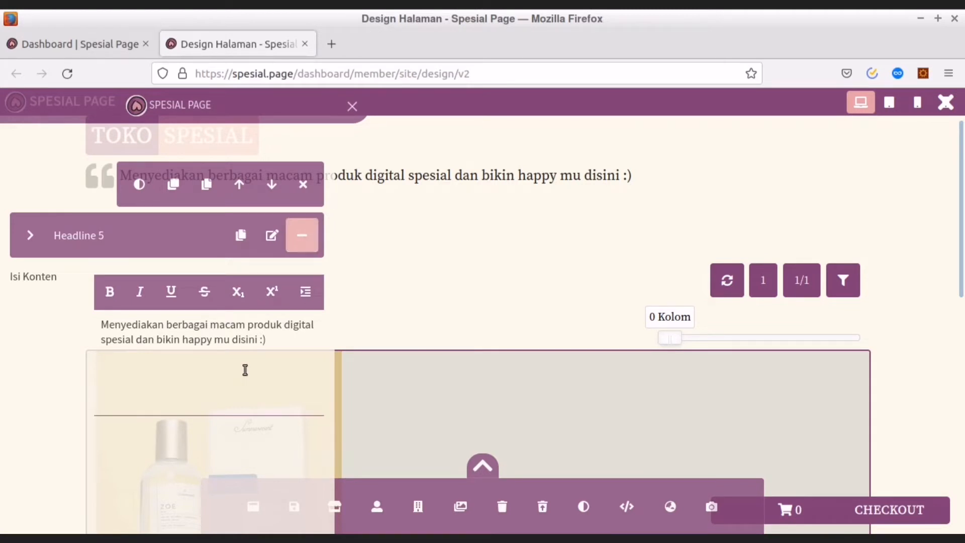
click(104, 328)
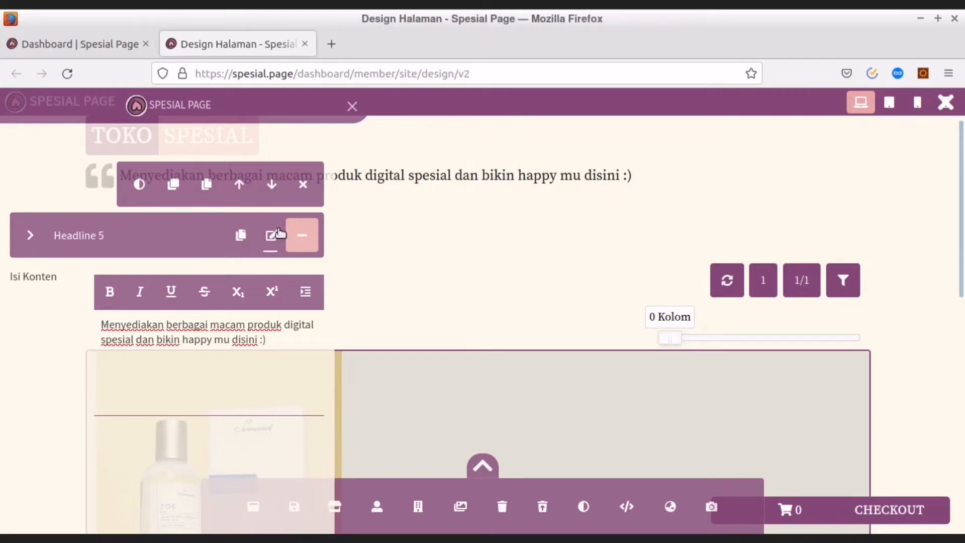
click(302, 235)
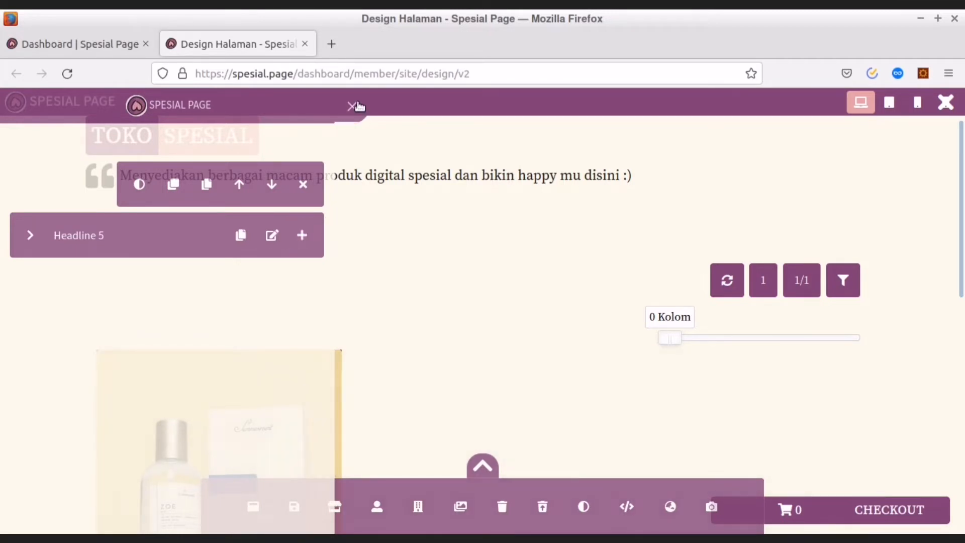
Step: Review the icon and animation options in the tagline's appearance settings, and close the settings
click(213, 171)
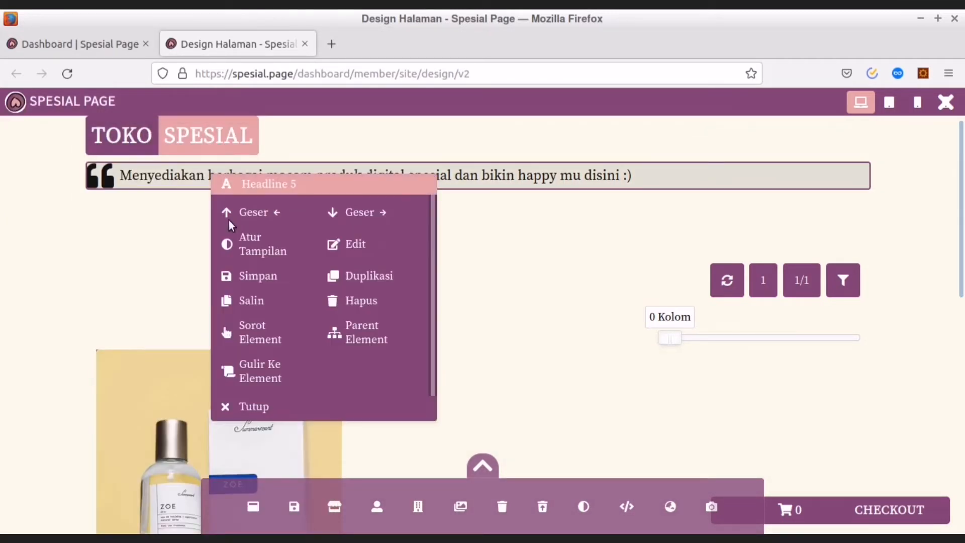
click(242, 260)
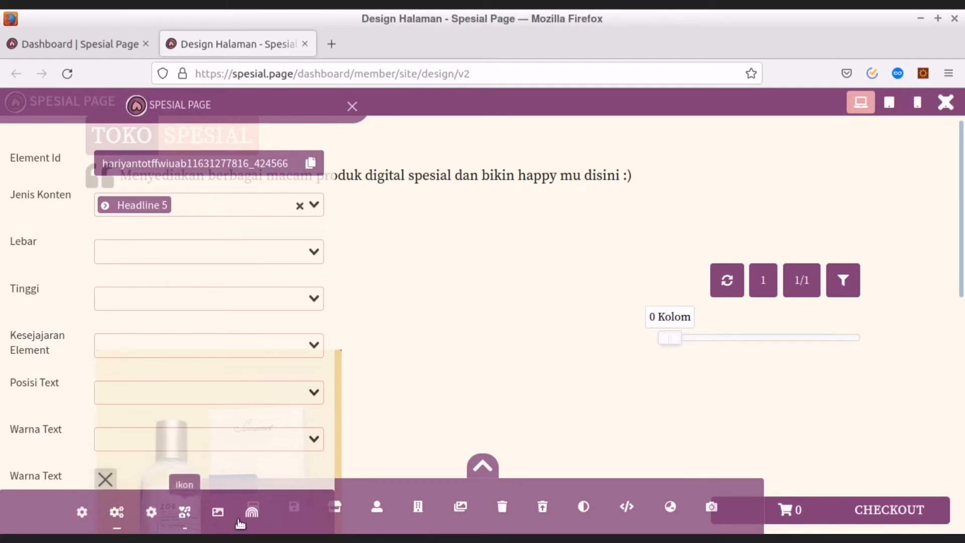
click(185, 517)
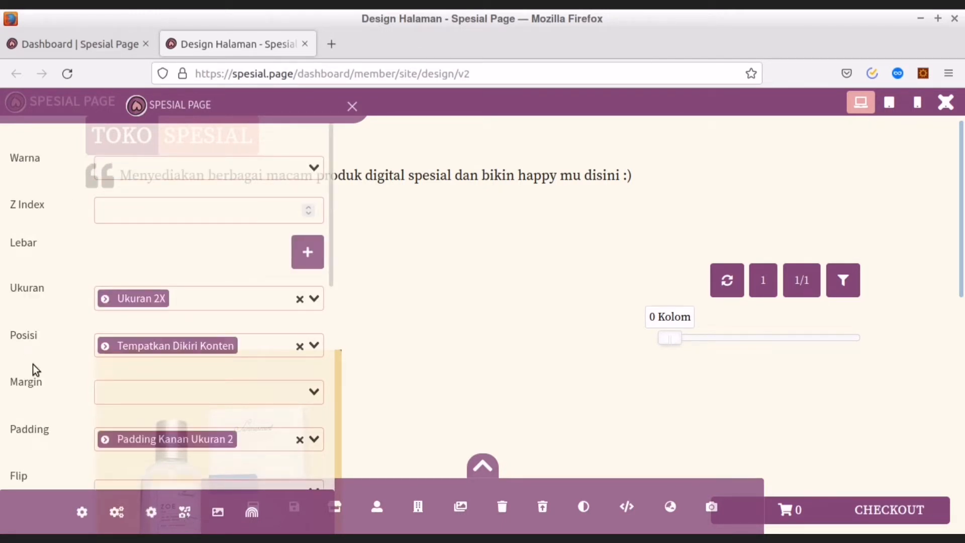
scroll(33, 367, down, 5)
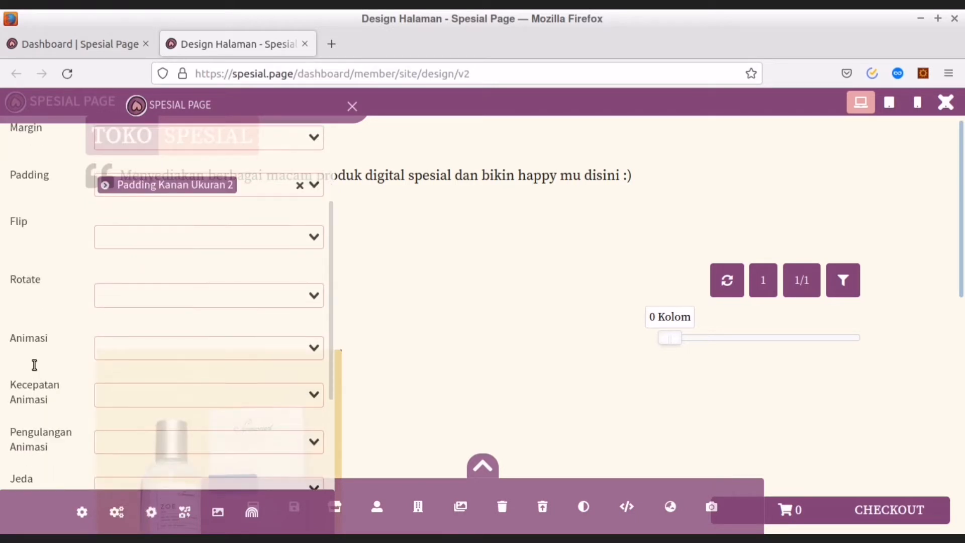
scroll(34, 365, down, 2)
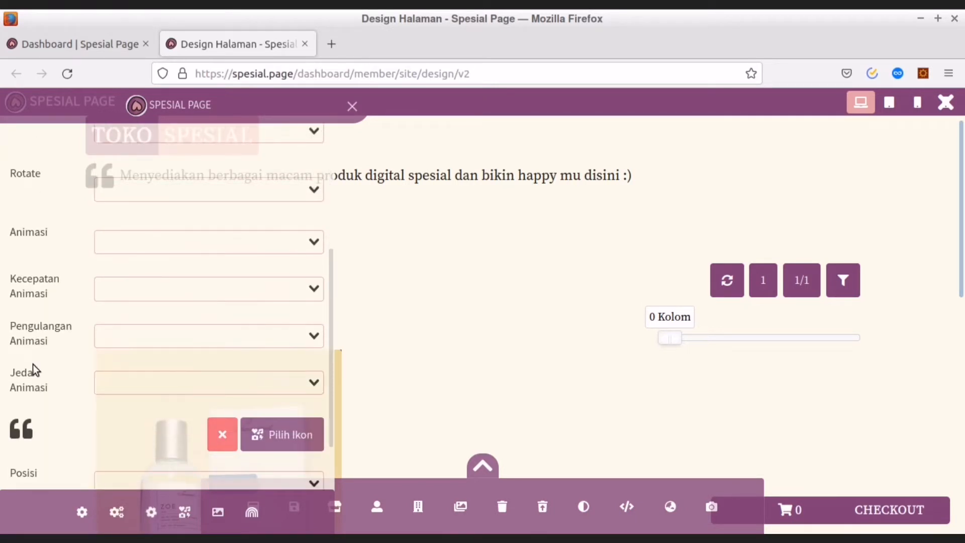
scroll(32, 364, down, 1)
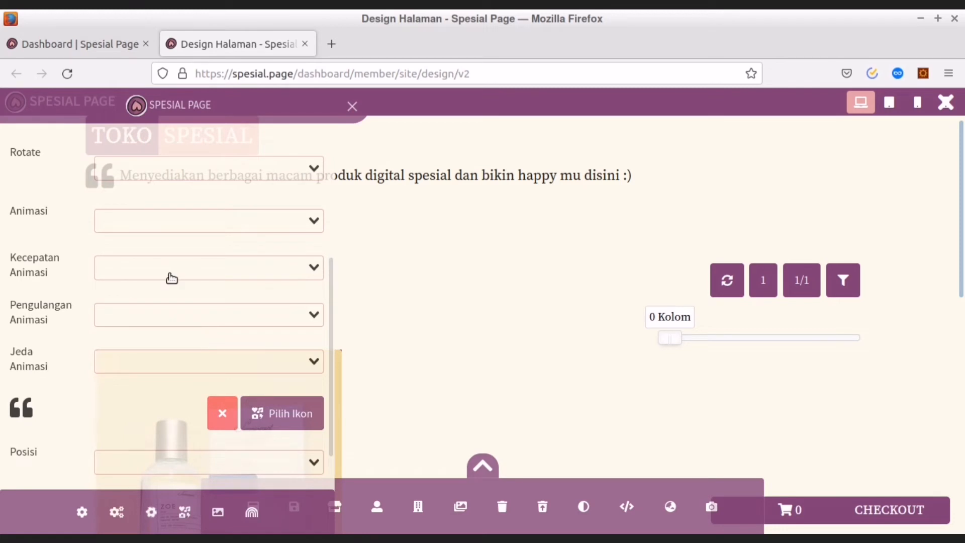
click(151, 514)
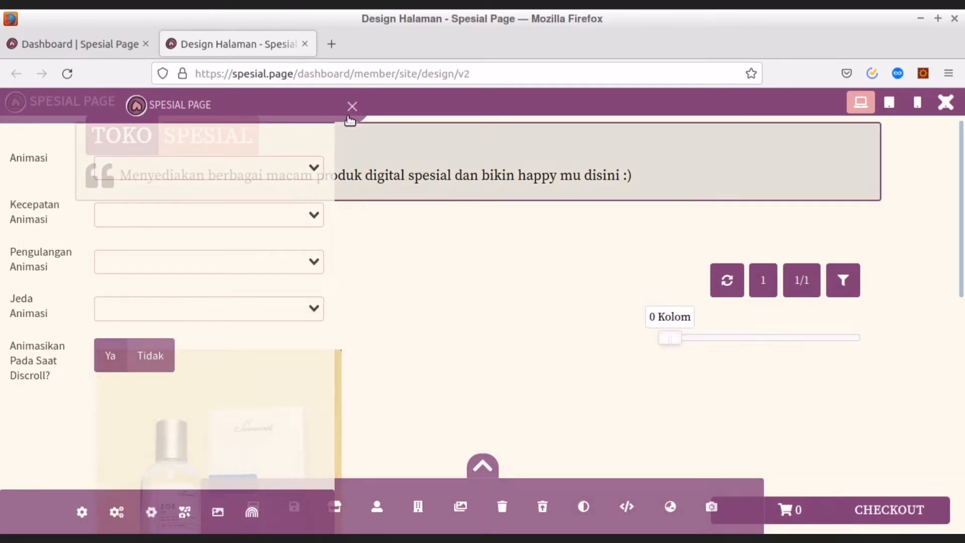
click(349, 117)
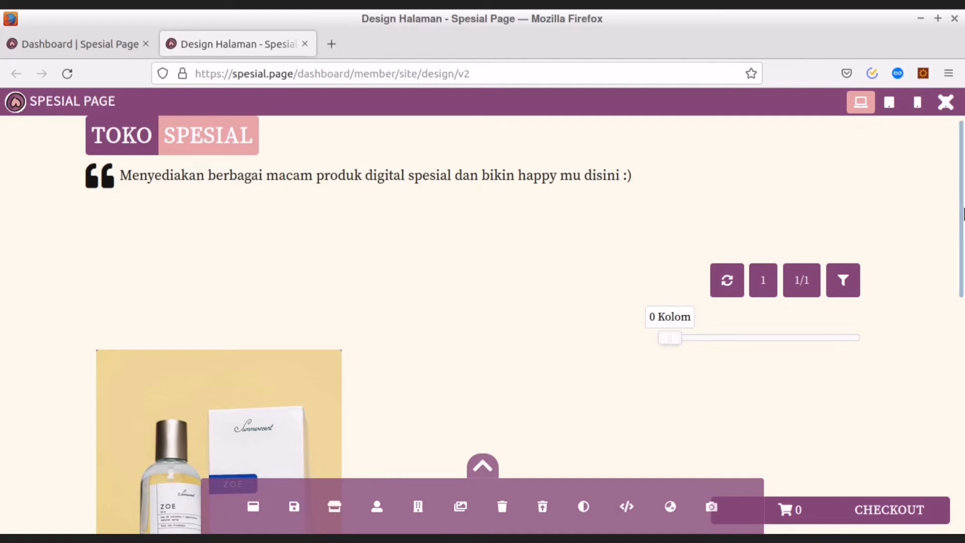
Step: Open the masonry product list's content settings and review its category, product type, items-per-page and filter options
drag(963, 214, 963, 252)
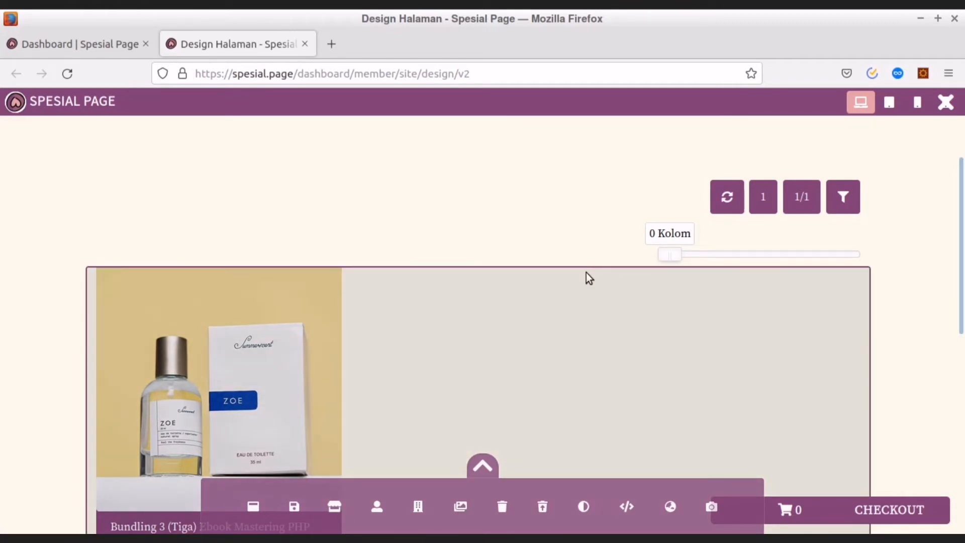
right_click(417, 302)
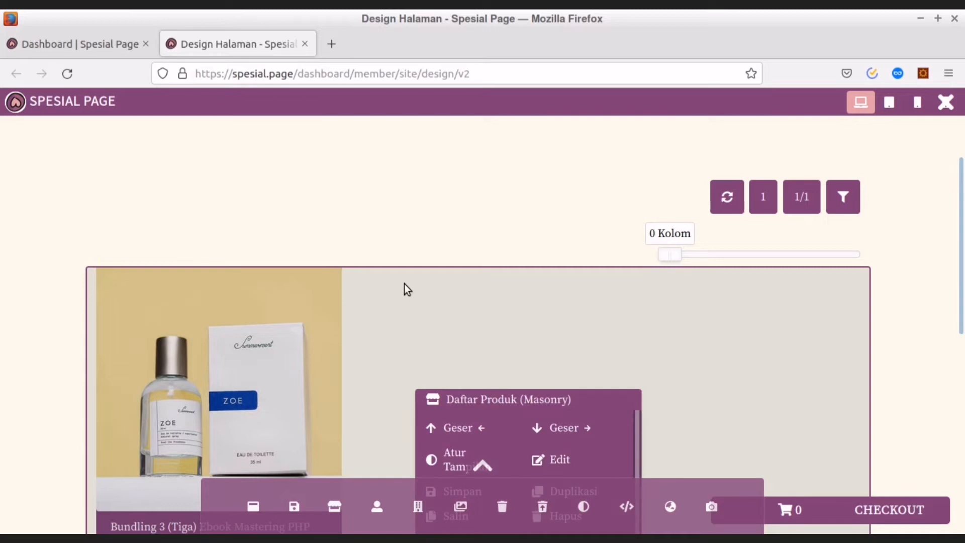
right_click(404, 285)
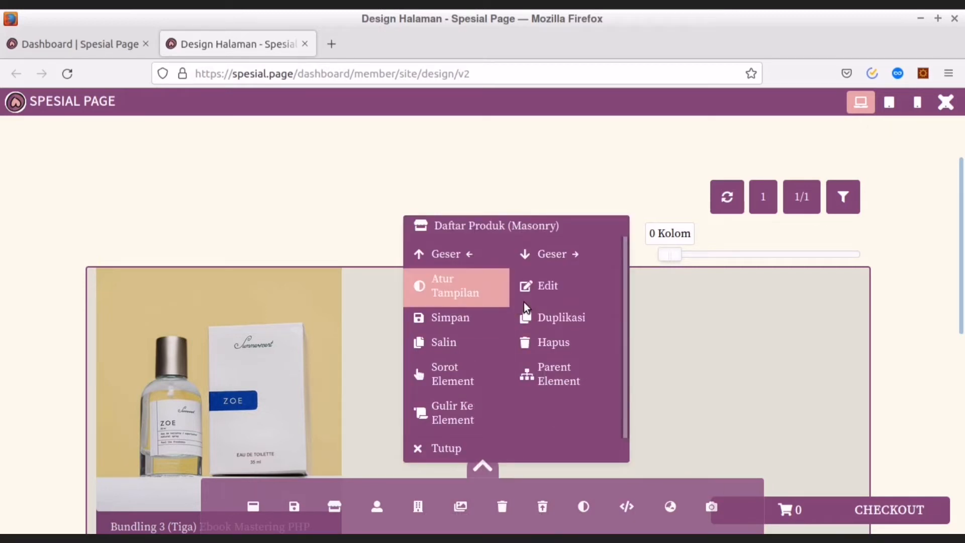
click(558, 294)
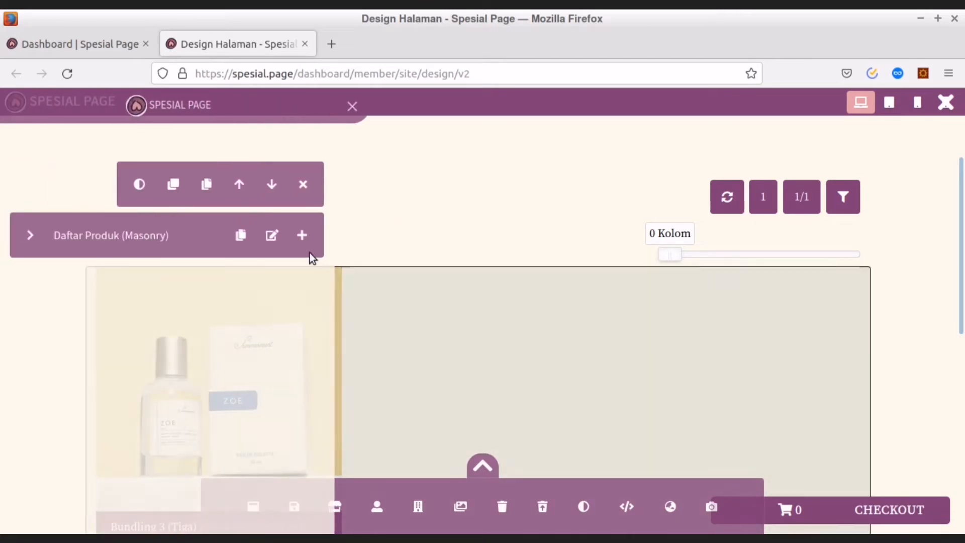
click(302, 236)
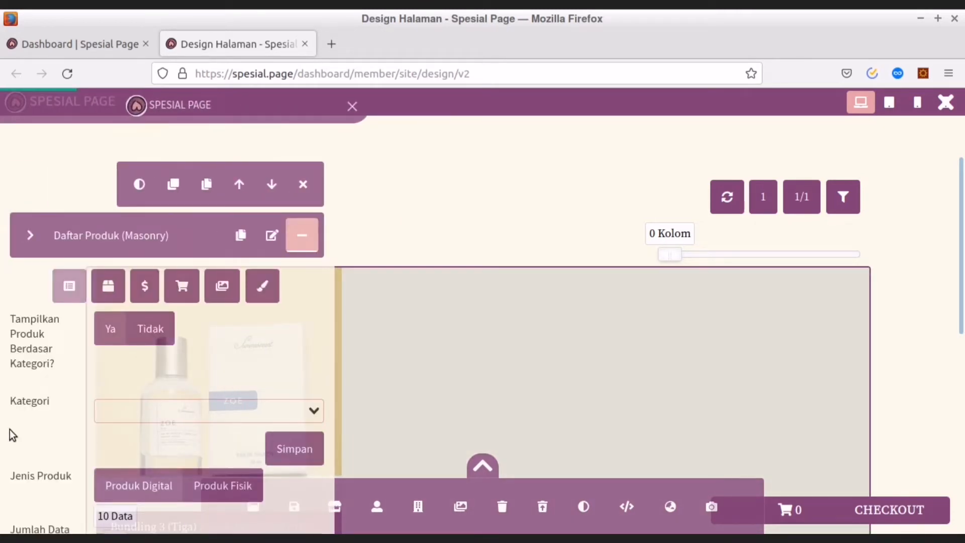
scroll(11, 430, down, 5)
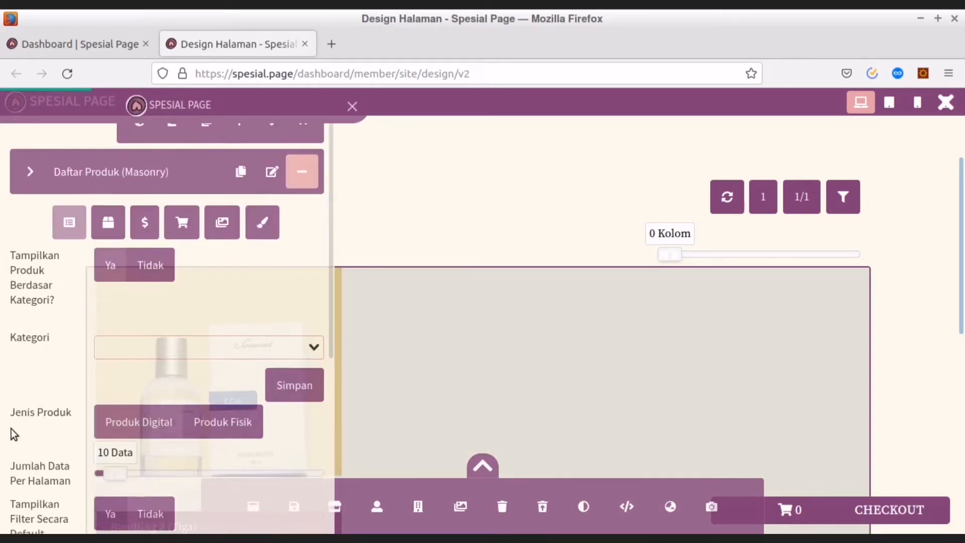
scroll(11, 429, down, 3)
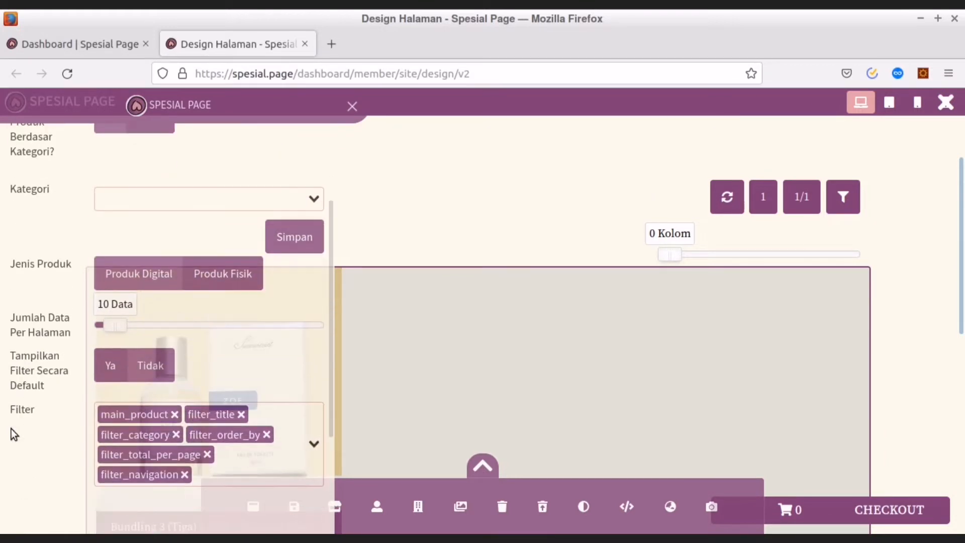
scroll(11, 430, up, 1)
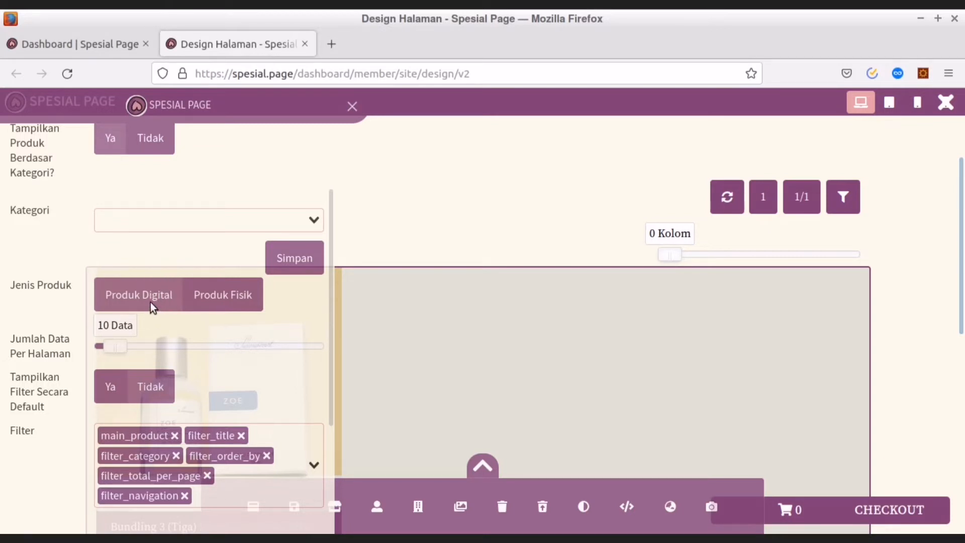
scroll(277, 329, down, 2)
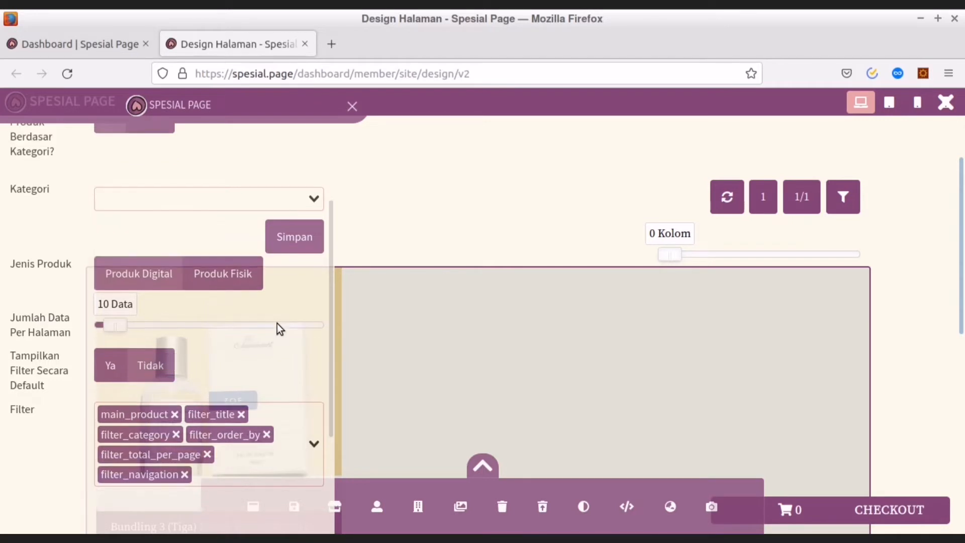
scroll(276, 329, up, 2)
scroll(280, 329, up, 2)
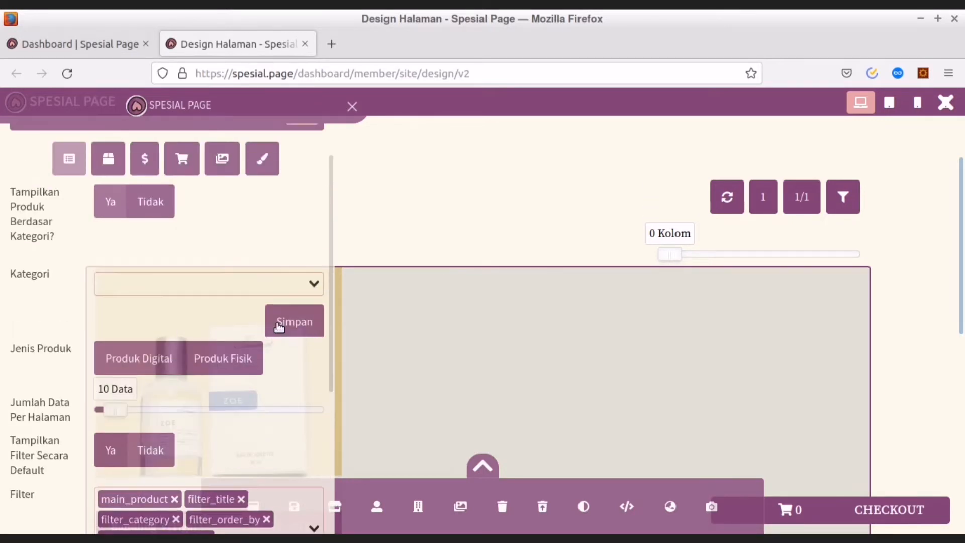
Step: Set the product list's category to Ebook and preview the page's lower section in tablet and mobile layouts
click(129, 282)
click(129, 317)
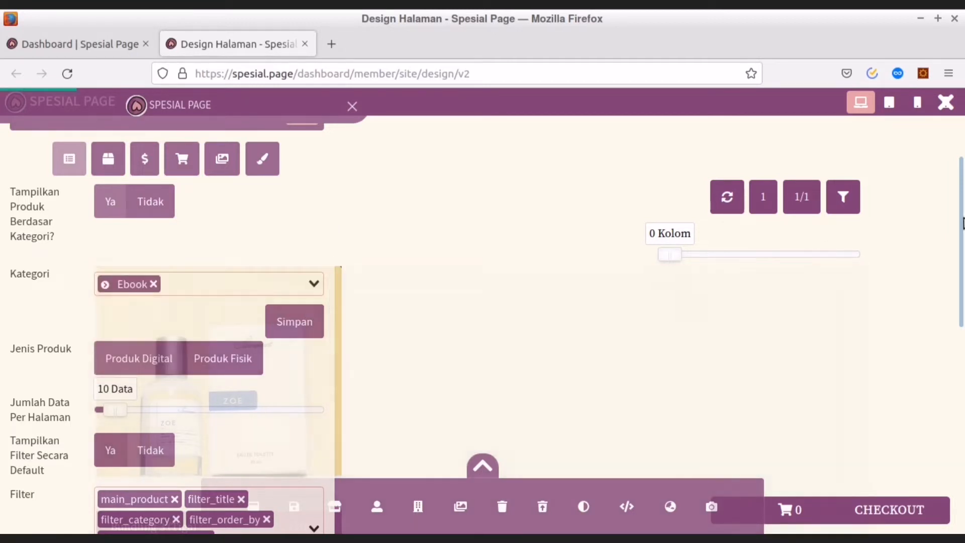
drag(962, 224, 964, 443)
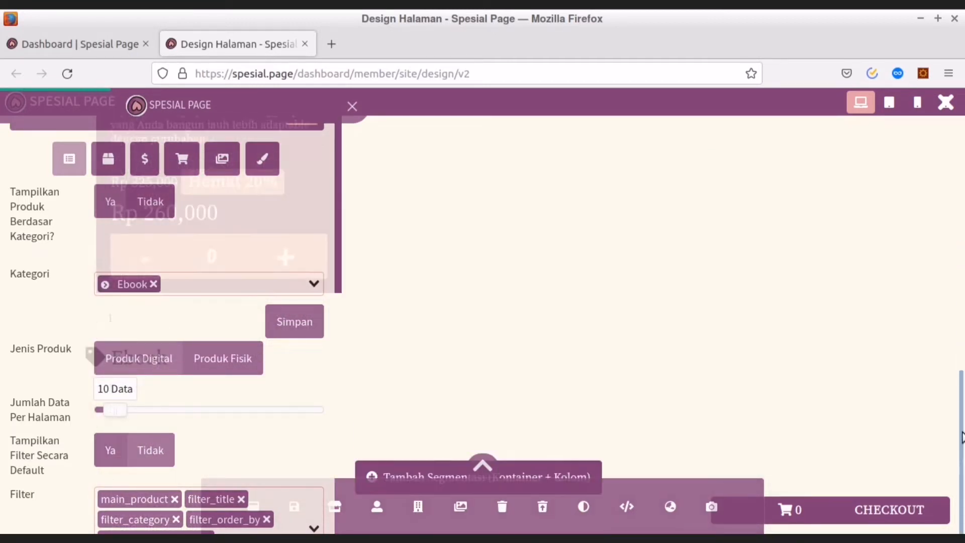
click(890, 107)
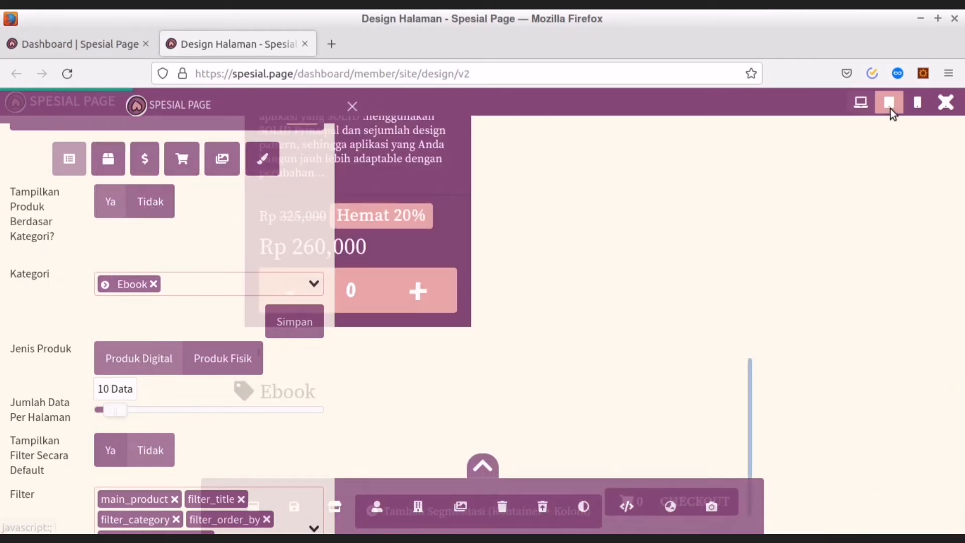
click(918, 103)
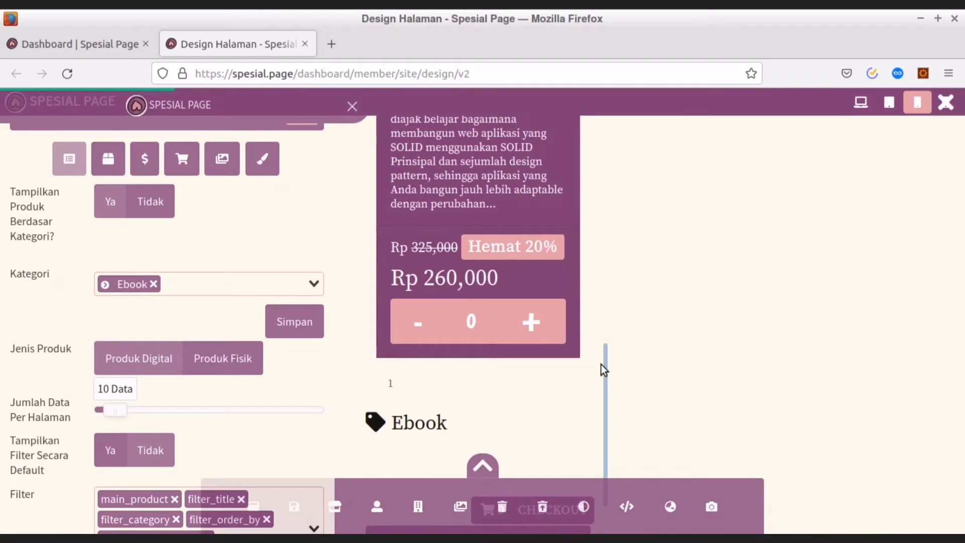
scroll(605, 364, down, 3)
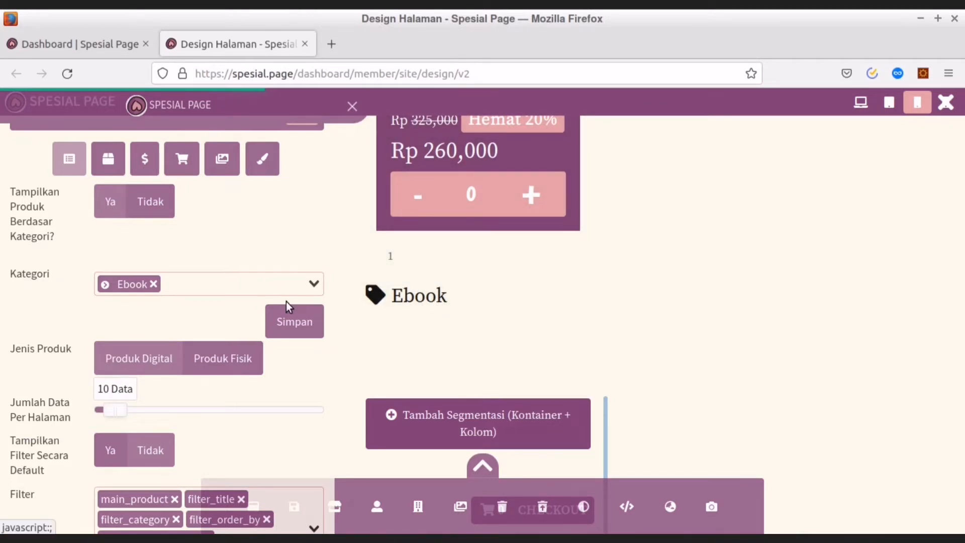
Step: Remove the Ebook category from the product list and save the category setting
click(154, 284)
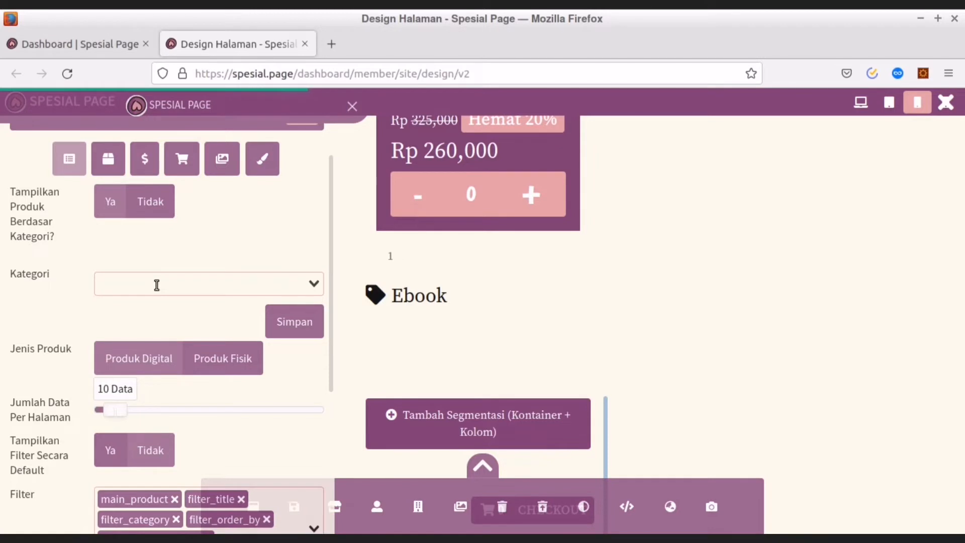
click(273, 327)
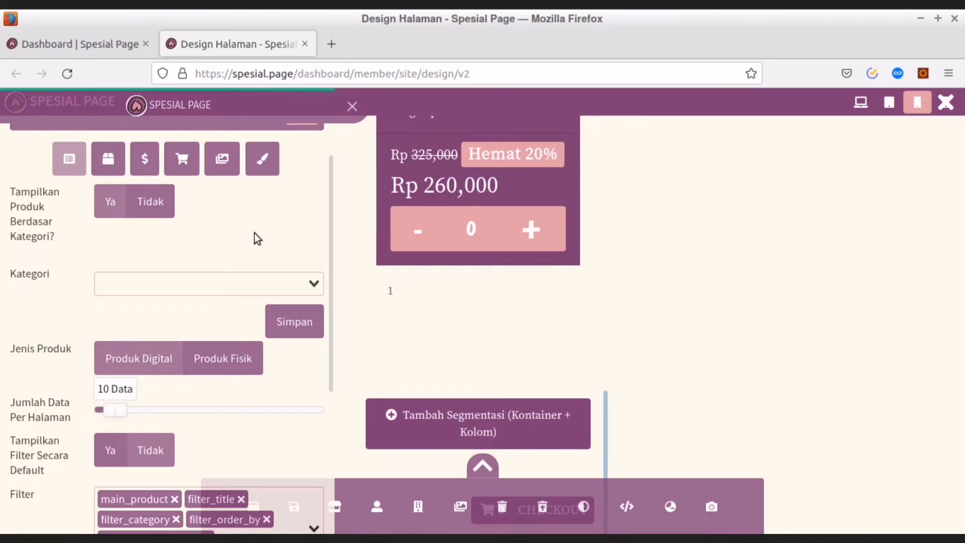
Step: Examine the product list's items-per-page and filter settings alongside the product card in the mobile layout
scroll(254, 233, down, 3)
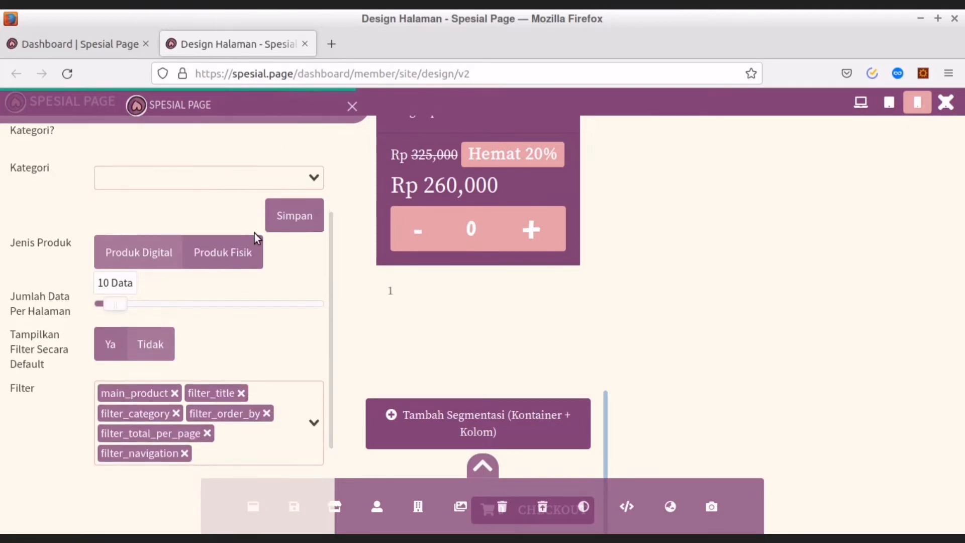
scroll(255, 233, down, 1)
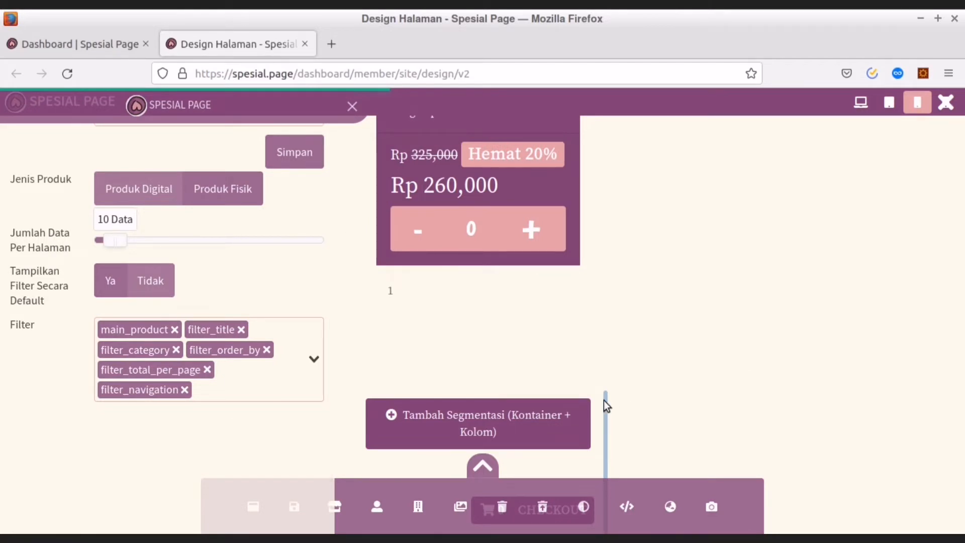
drag(604, 401, 602, 291)
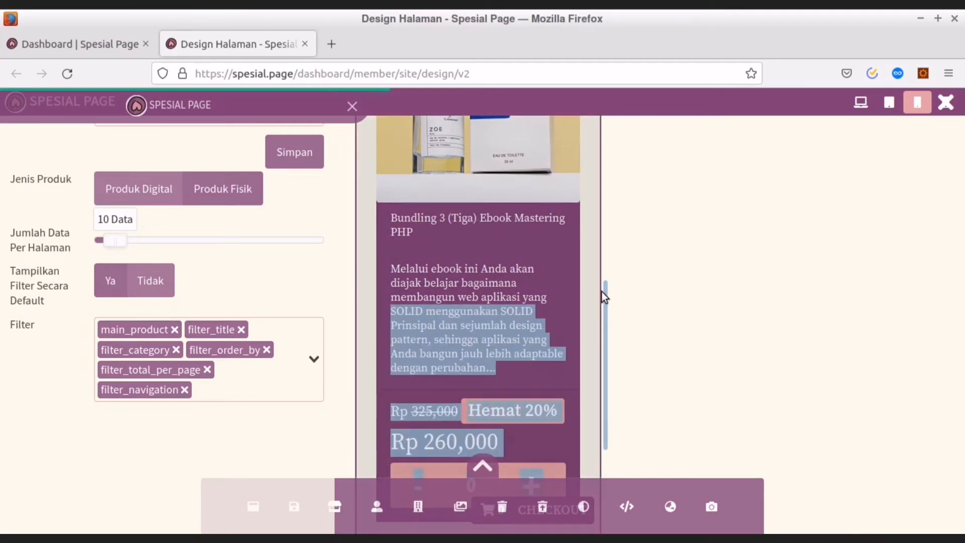
click(223, 282)
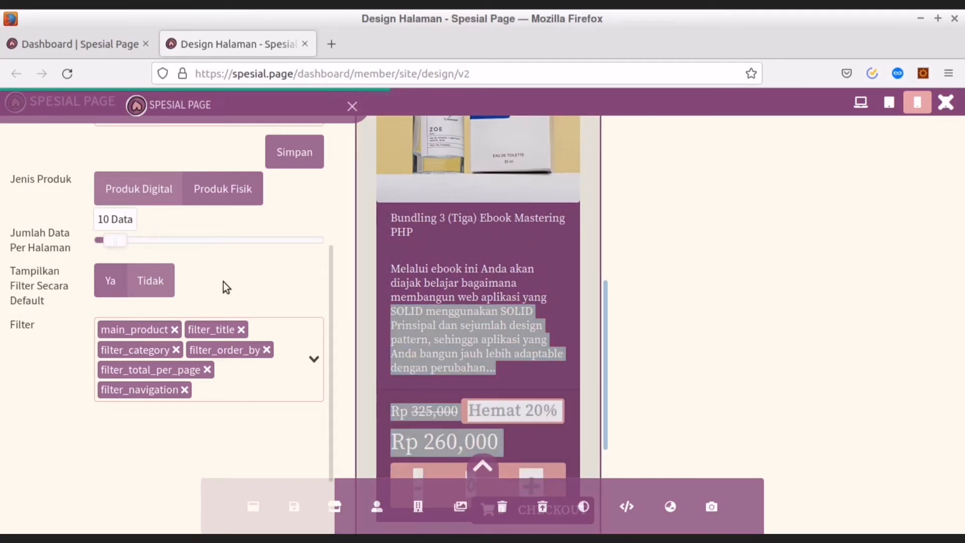
Step: Preview the product list in the tablet layout, showing its filter form and hiding it again
click(575, 273)
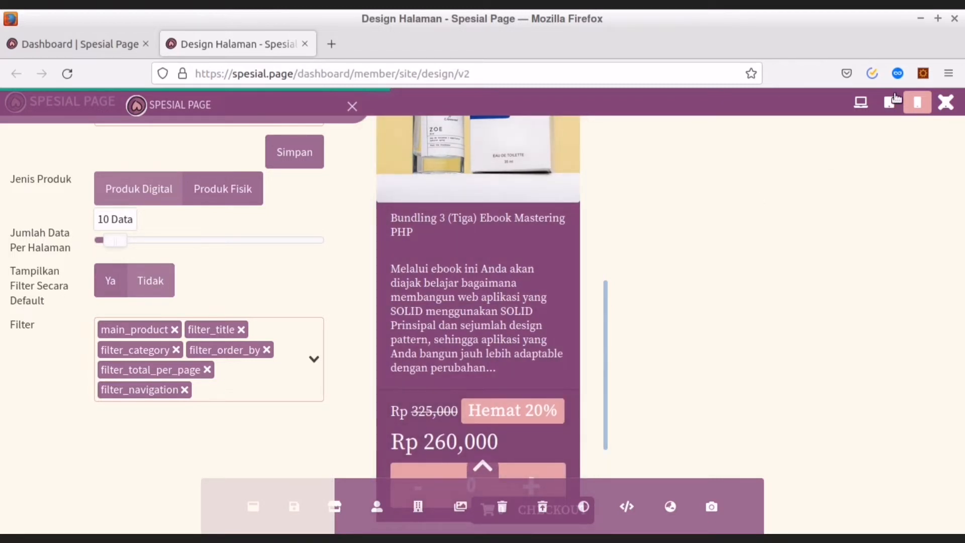
click(886, 104)
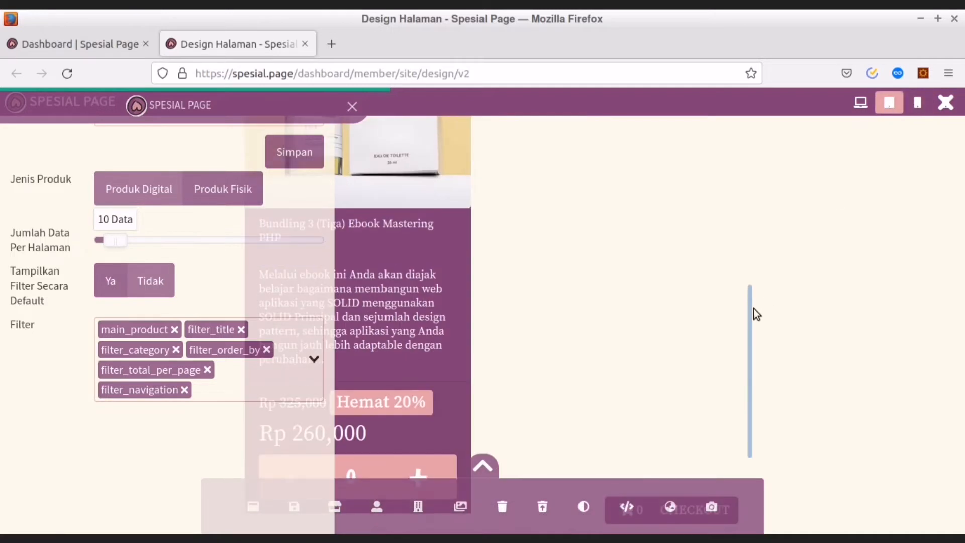
drag(749, 309, 756, 116)
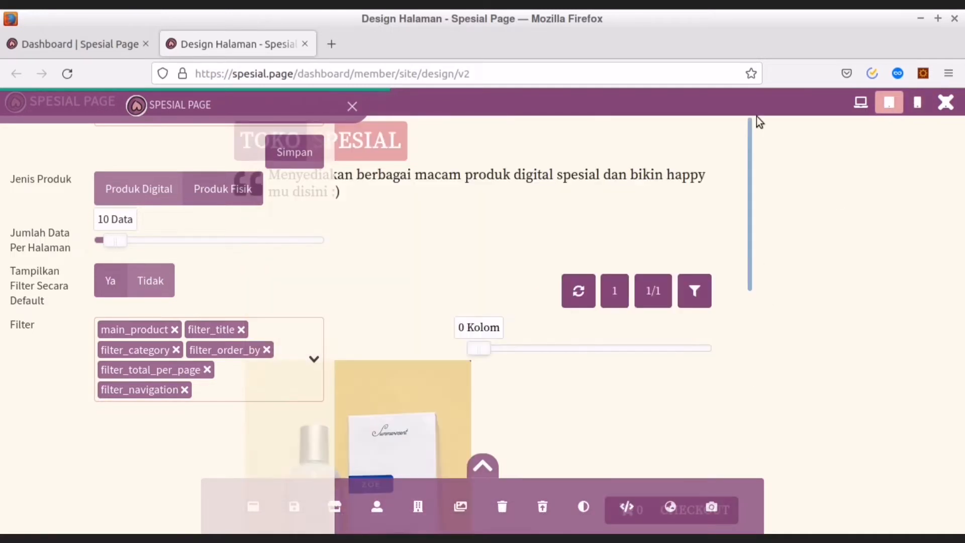
click(684, 281)
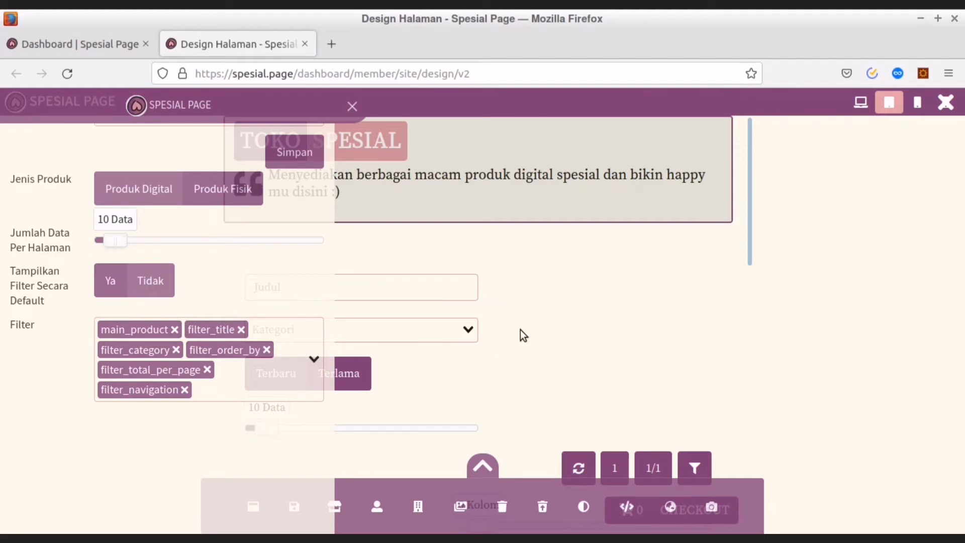
drag(750, 185, 749, 201)
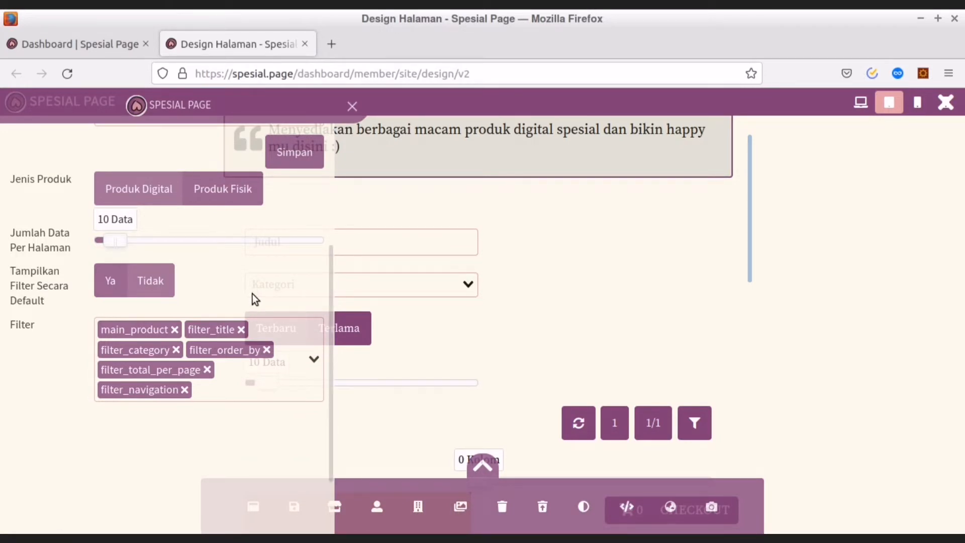
click(695, 421)
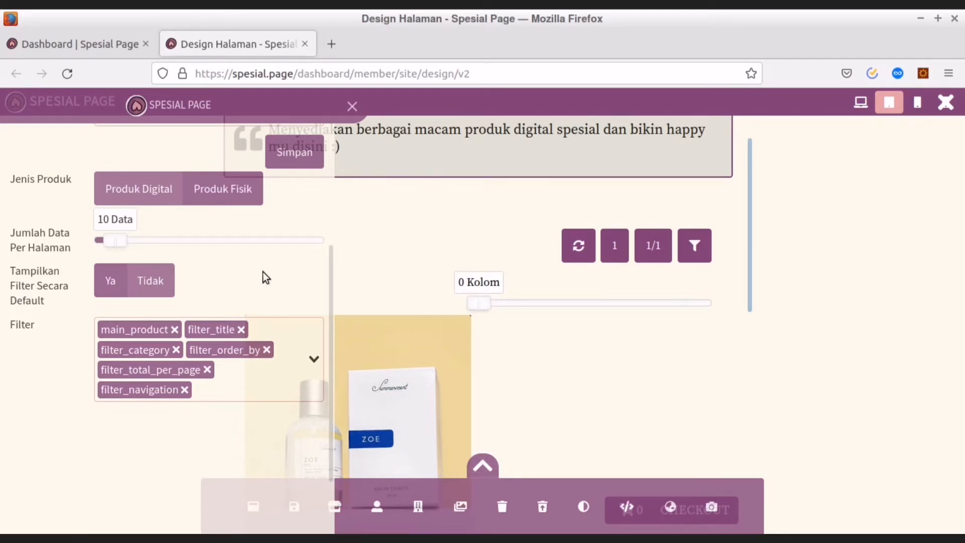
Step: Remove main_product from the product list's filter options and add it back
click(256, 380)
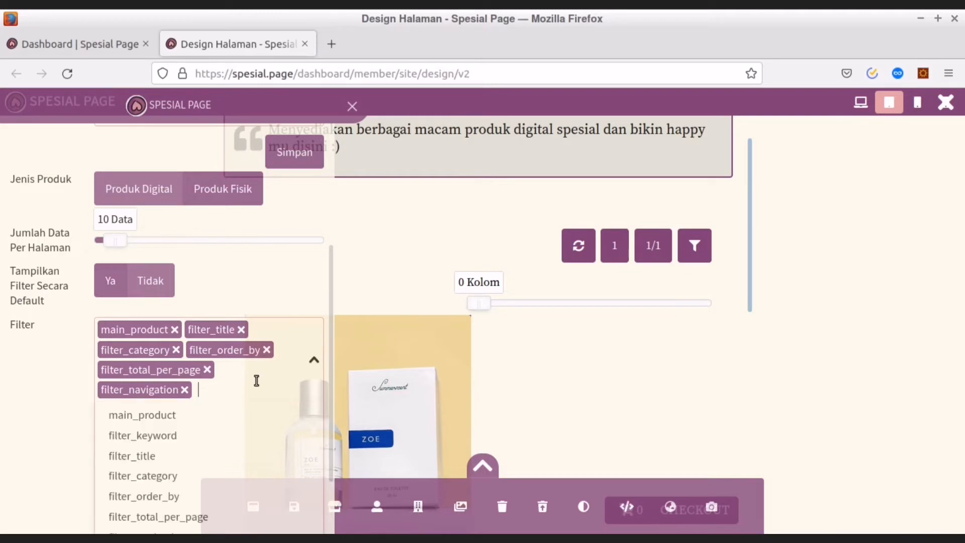
click(329, 283)
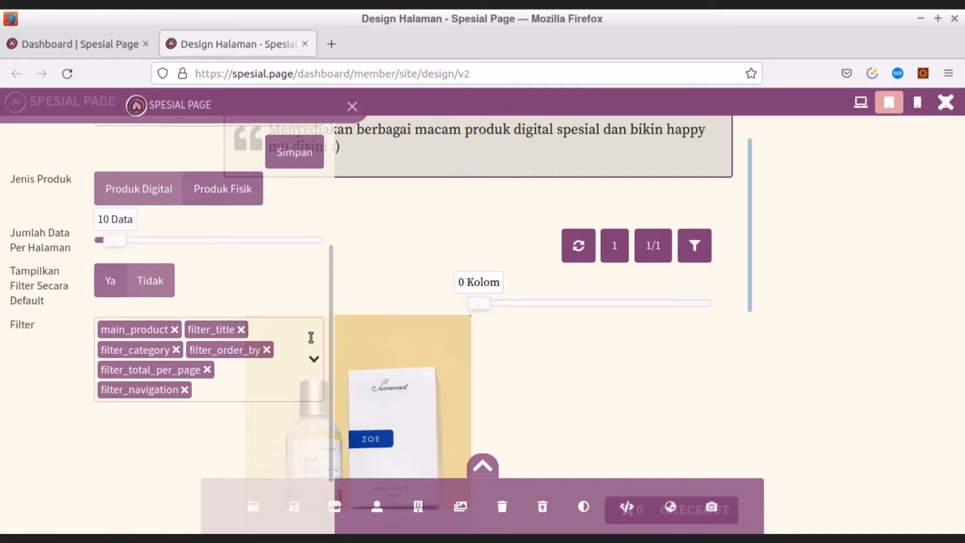
click(287, 367)
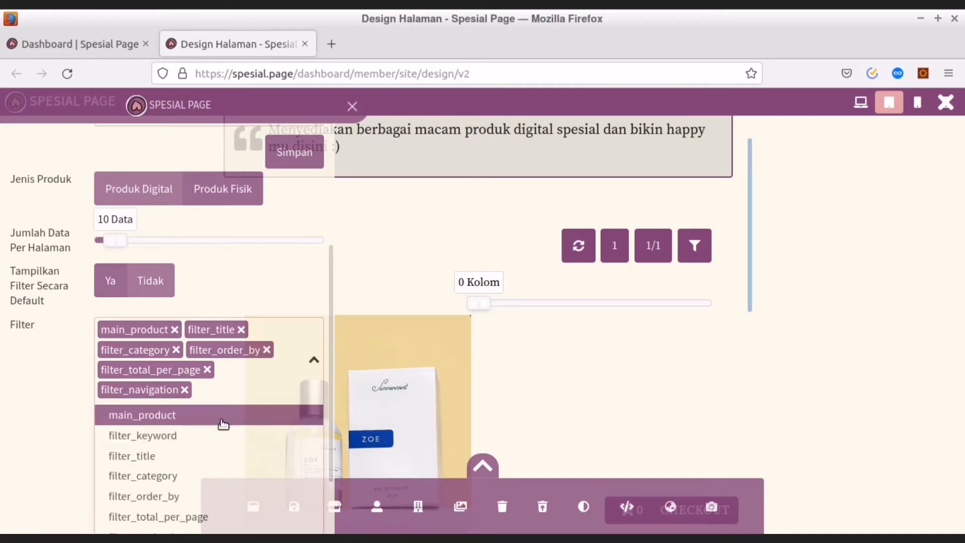
click(176, 330)
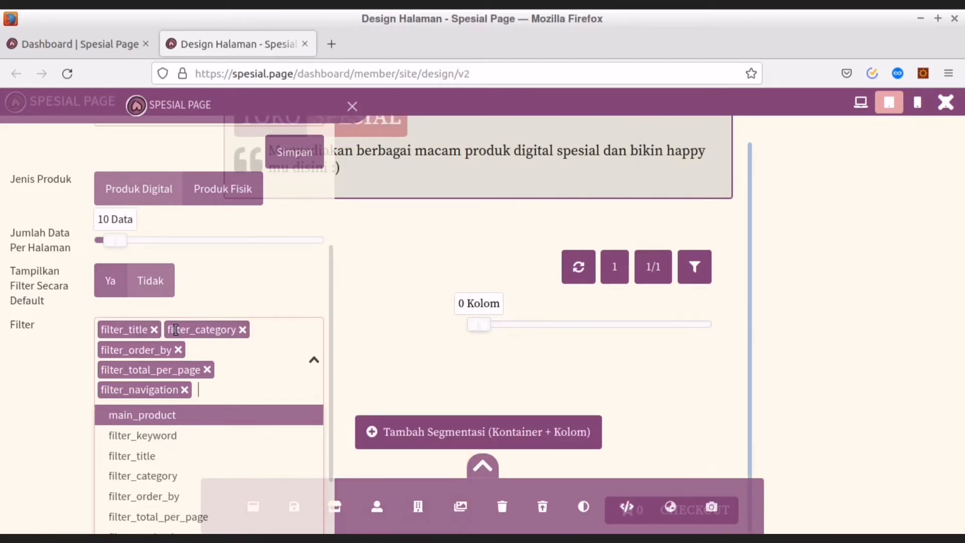
click(208, 417)
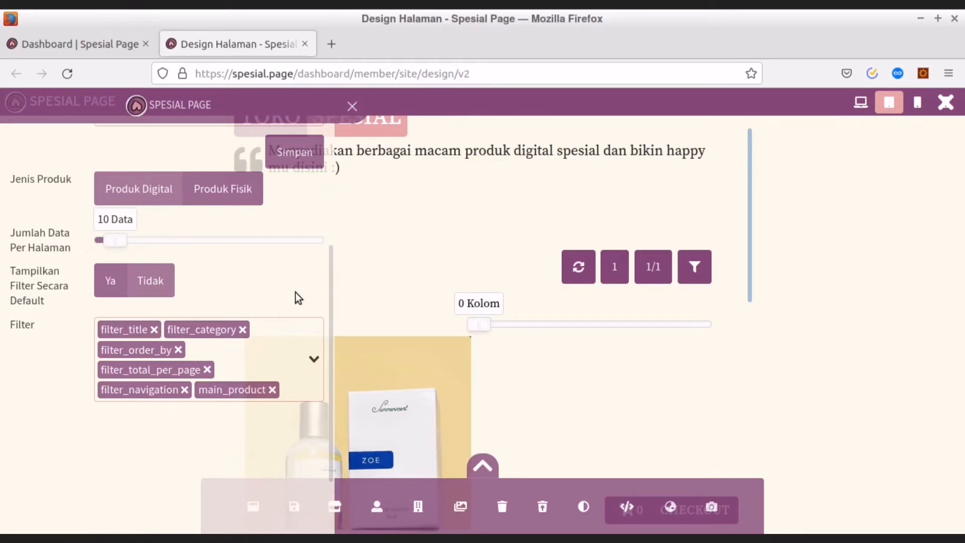
Step: Open the product list's card settings and compare the card, header, body and footer style options with the product card in the mobile layout
scroll(296, 293, up, 5)
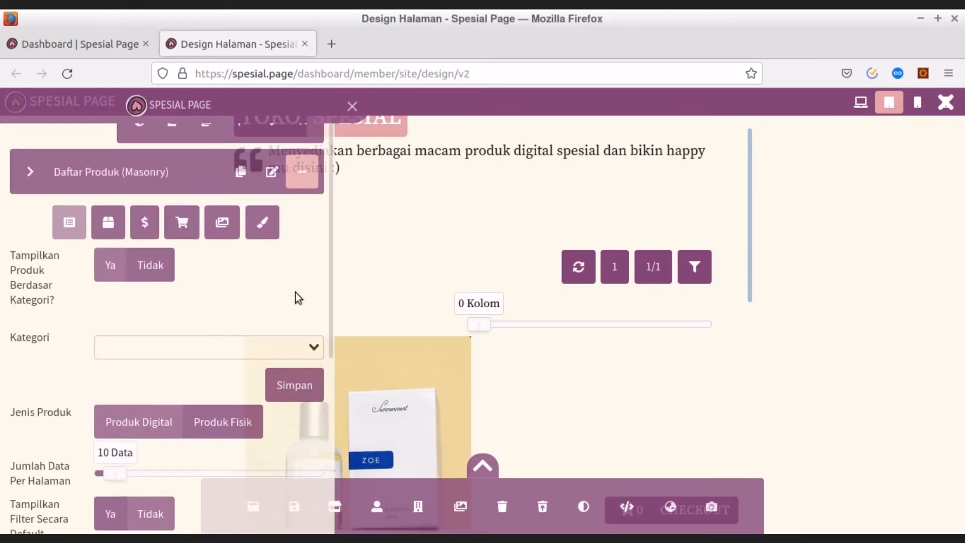
click(108, 223)
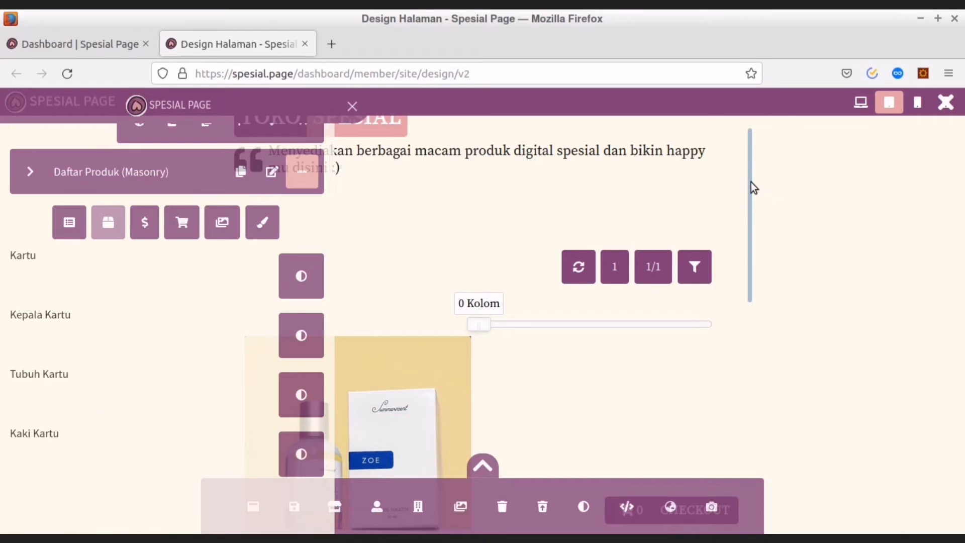
drag(750, 183, 751, 330)
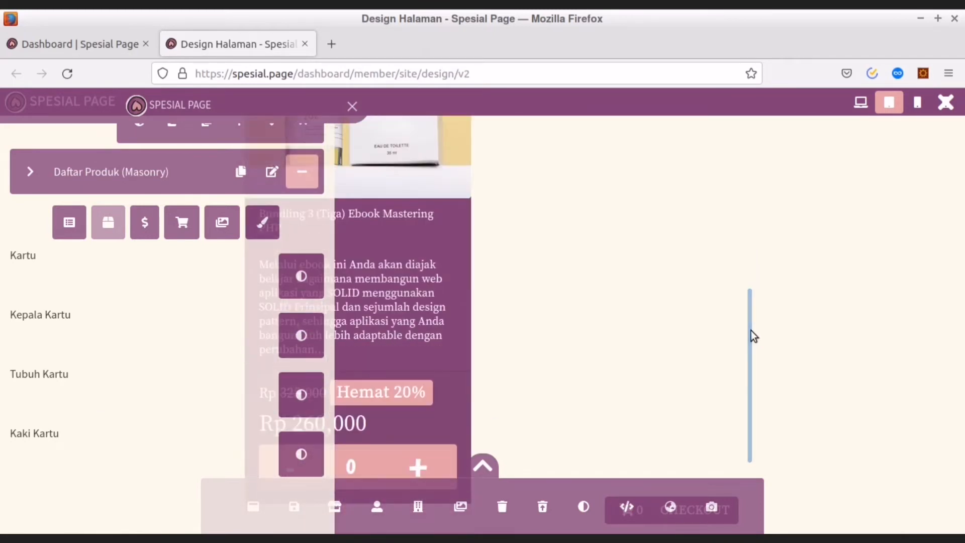
click(918, 102)
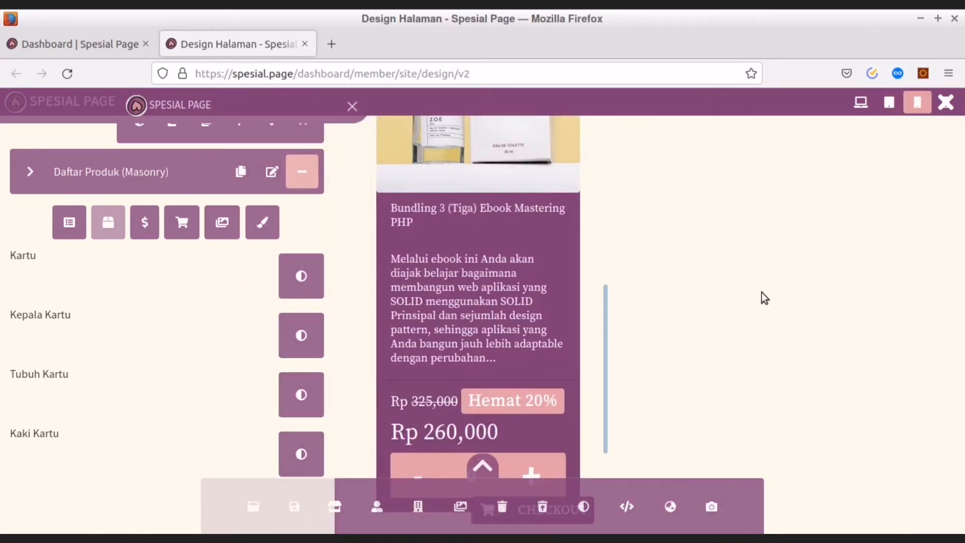
scroll(607, 332, down, 1)
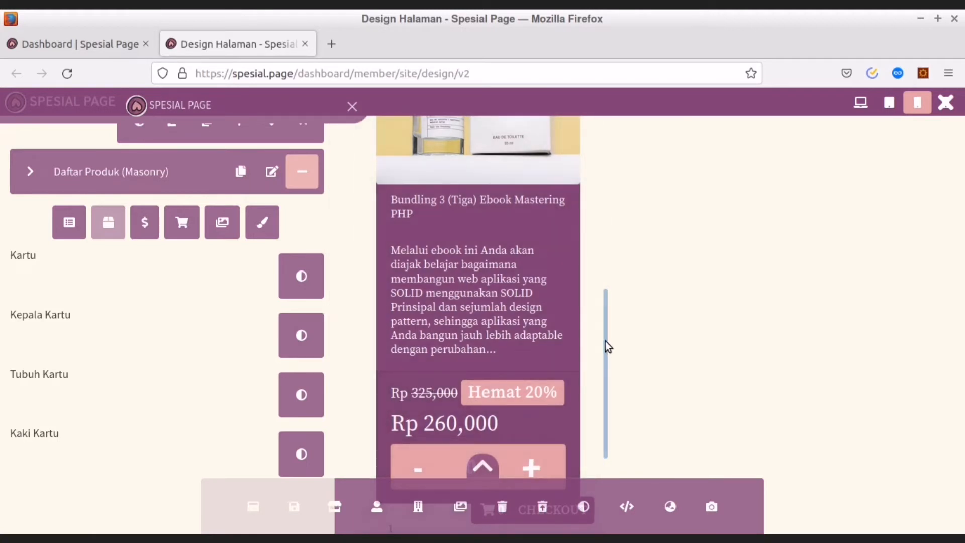
drag(605, 341, 603, 364)
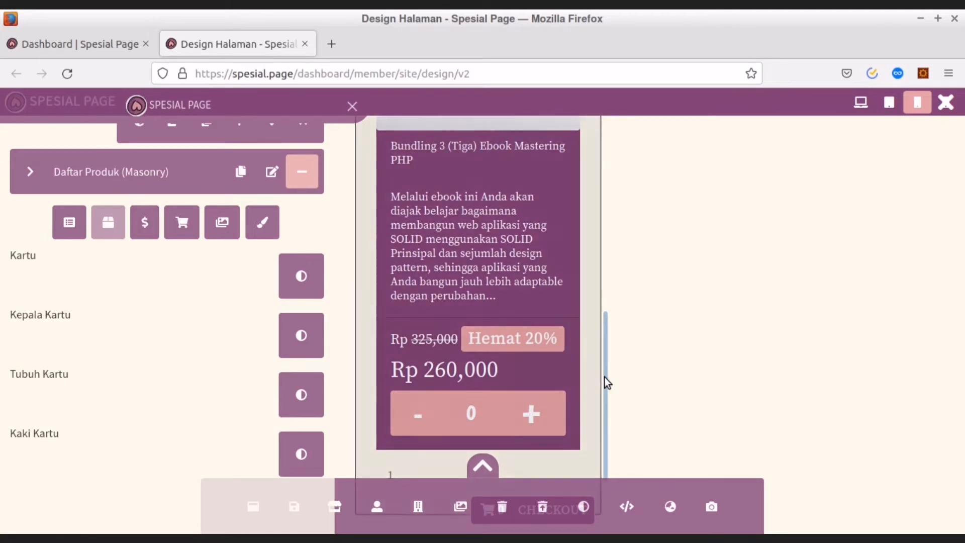
drag(606, 369, 605, 384)
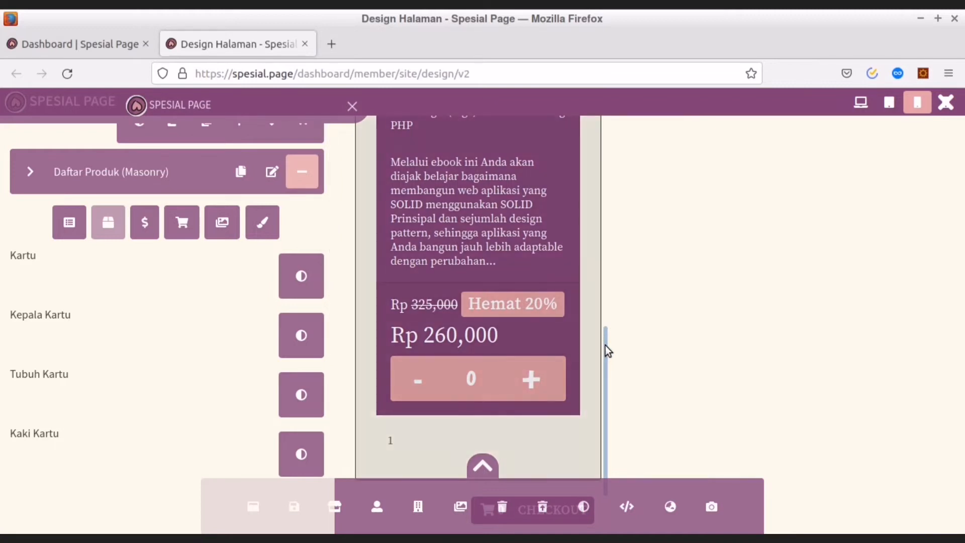
drag(602, 346, 598, 299)
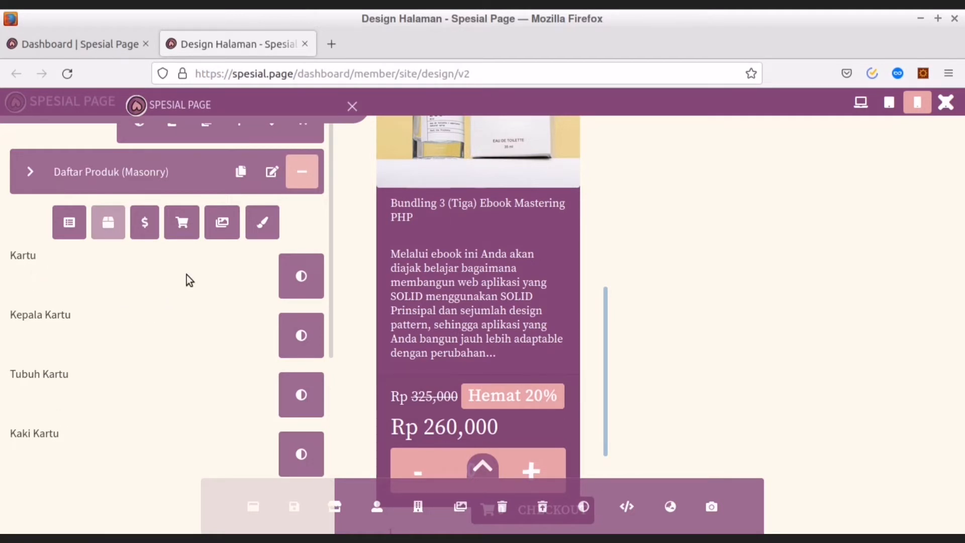
Step: Review the product list's price settings, trying the currency display as Kode and returning it to Simbol
click(145, 222)
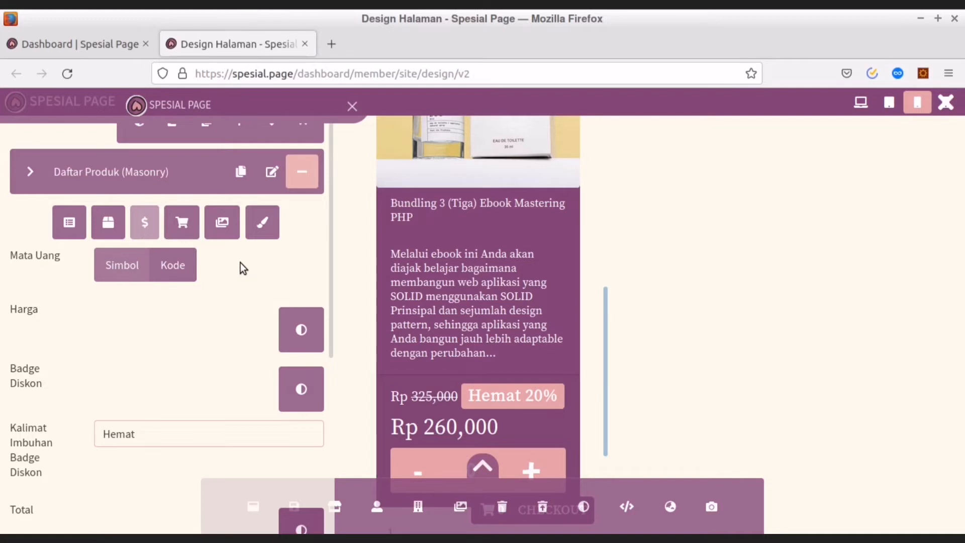
scroll(240, 262, down, 1)
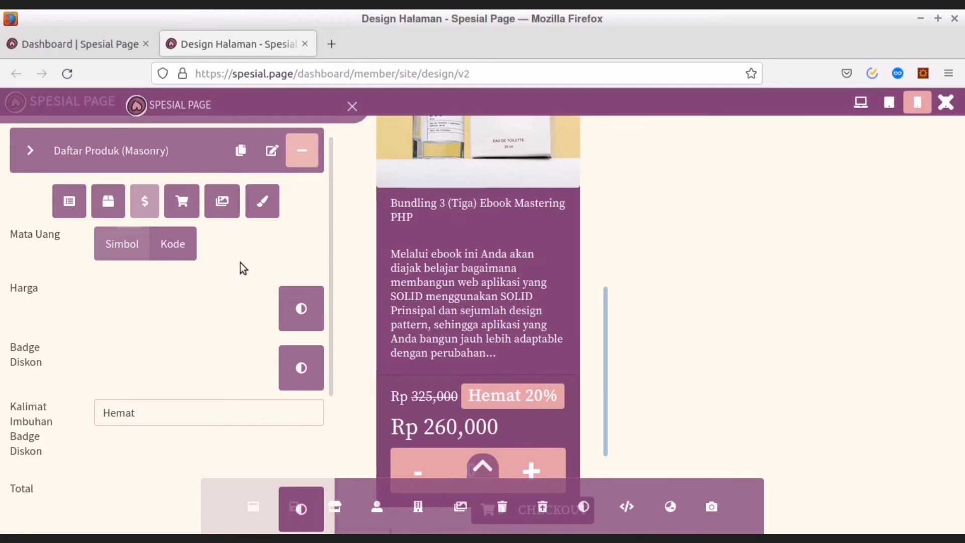
click(168, 241)
click(130, 254)
click(128, 248)
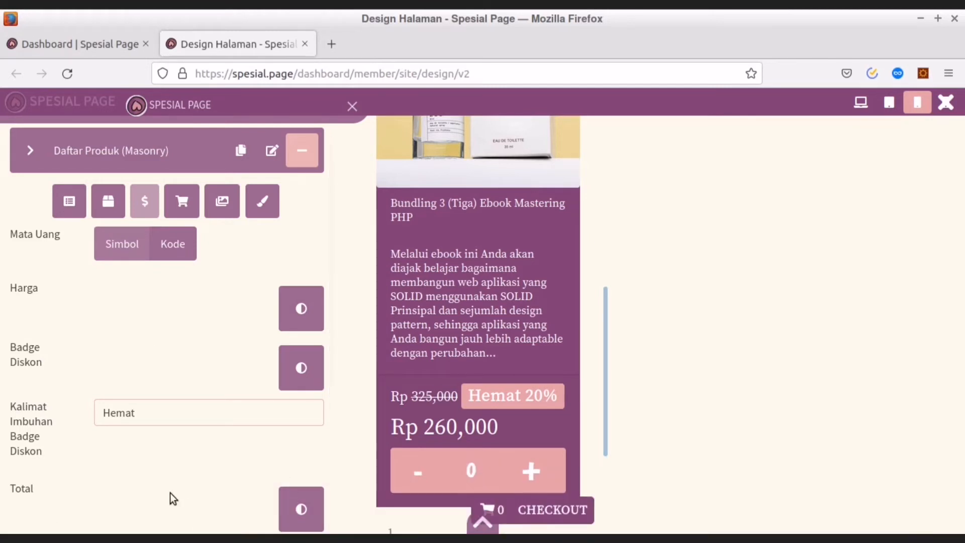
scroll(170, 492, down, 2)
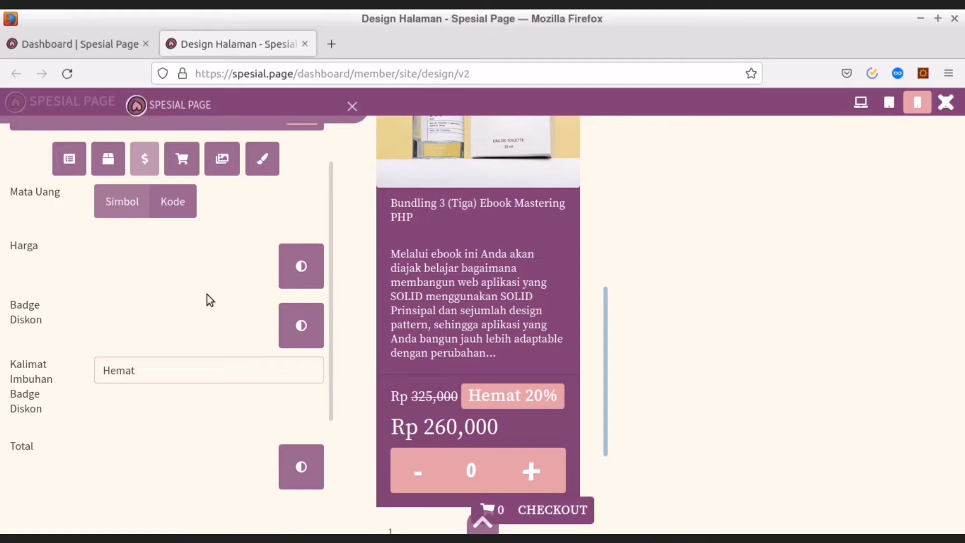
Step: Open the product list's cart settings and examine the add-to-cart and alternative order link options beside the product card
click(180, 160)
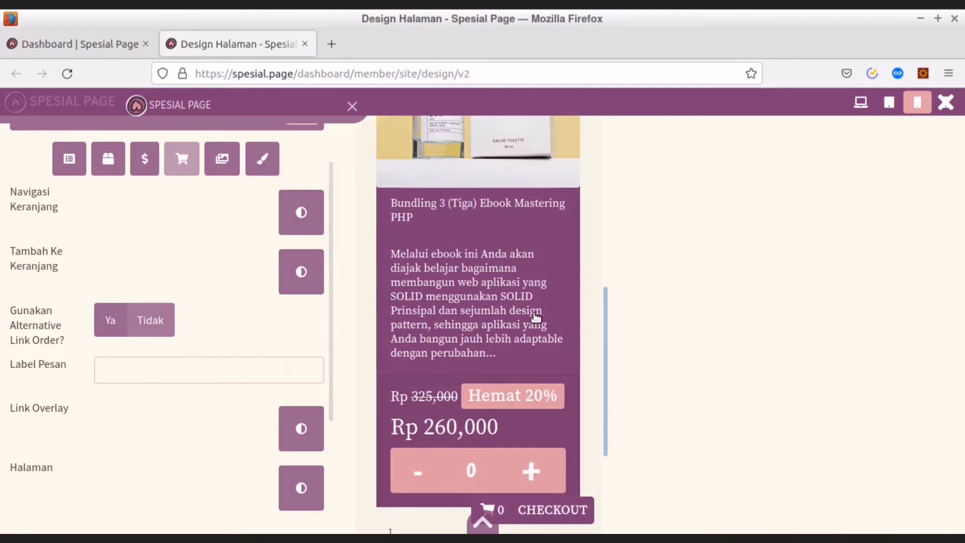
scroll(605, 348, down, 2)
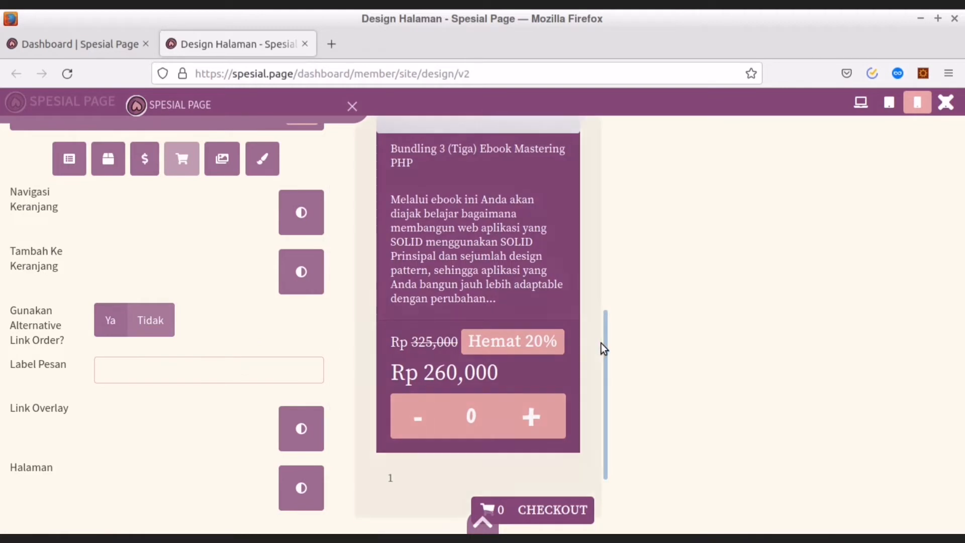
drag(605, 341, 290, 338)
click(290, 339)
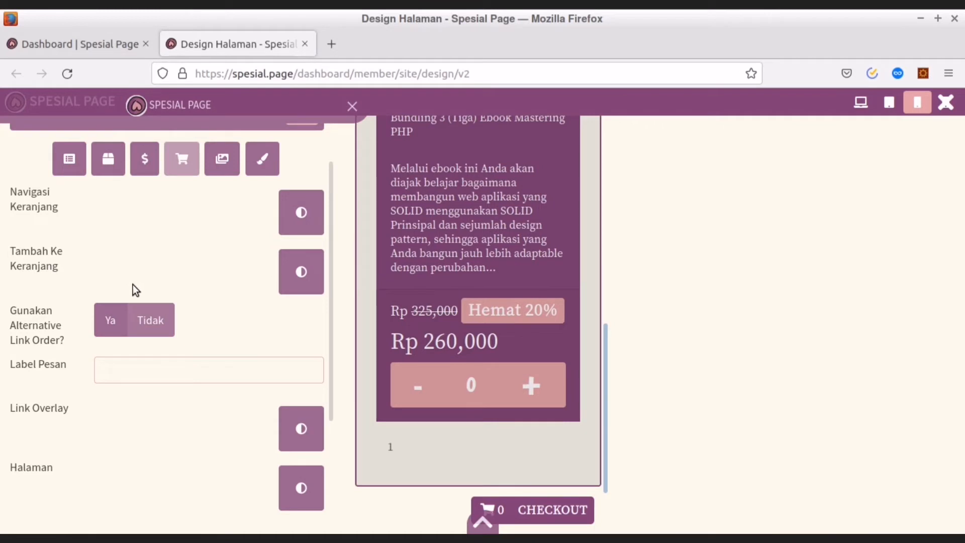
Step: Set the product list's order label (Label Pesan) to "Pesan Sekarang"
scroll(197, 285, down, 1)
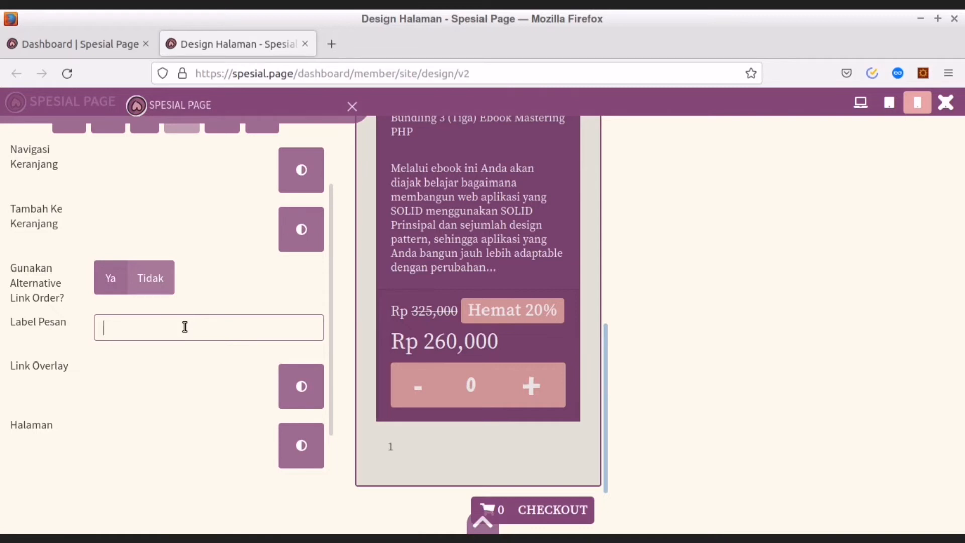
click(185, 327)
text(P)
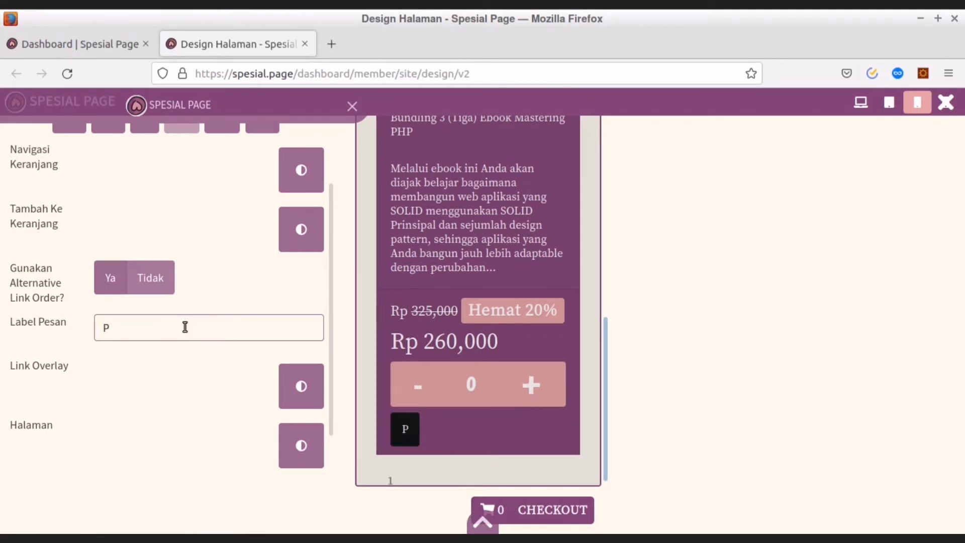
text(esan )
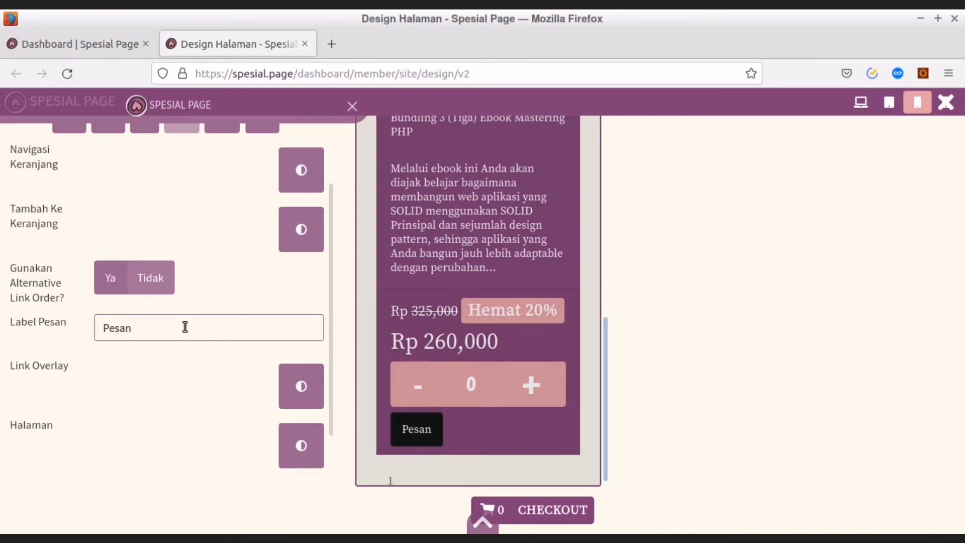
text(Sekarang)
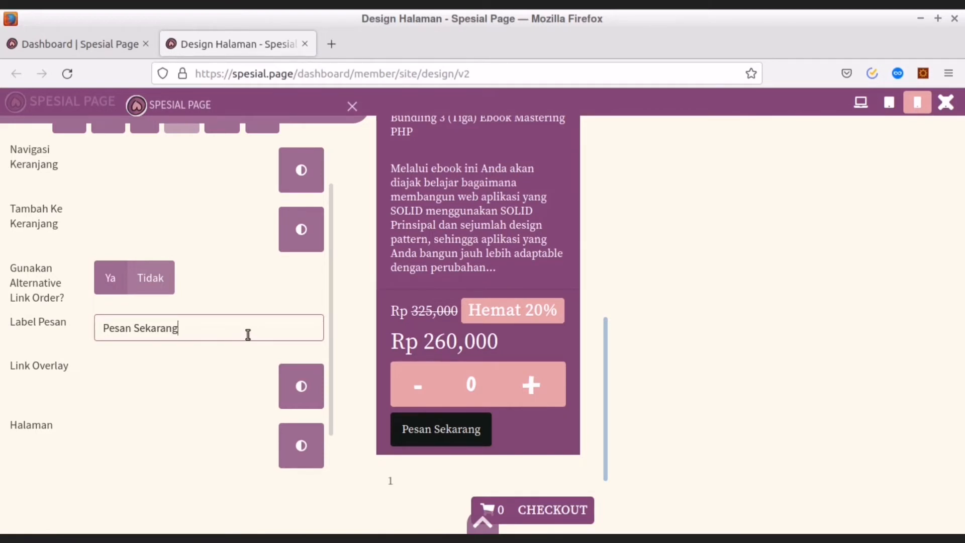
Step: Clear the order label text and review the remaining link overlay and page style options
key(BackSpace)
key(BackSpace)
key(BackSpace)
key(BackSpace)
key(BackSpace)
key(BackSpace)
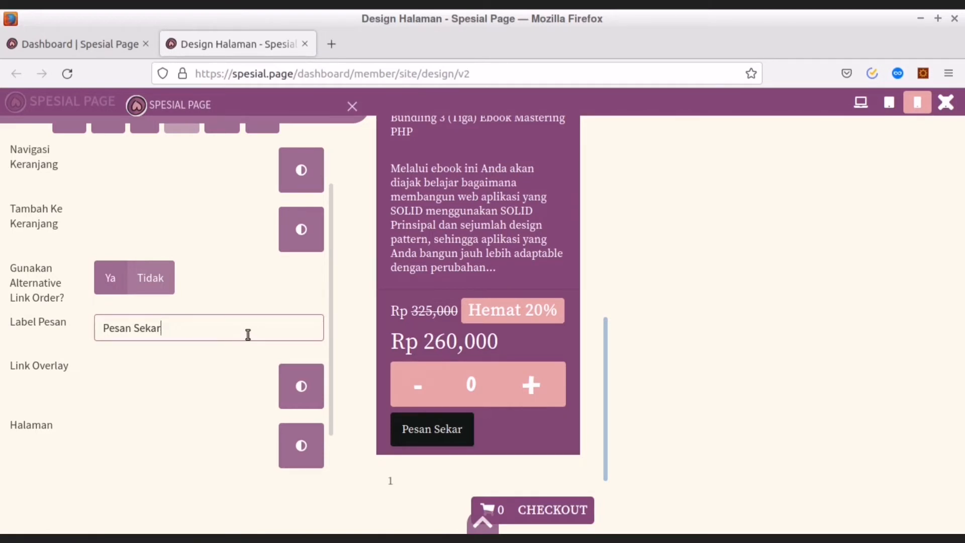
key(BackSpace)
key(BackSpace)
key(BackSpace)
key(BackSpace)
key(BackSpace)
key(BackSpace)
key(BackSpace)
key(BackSpace)
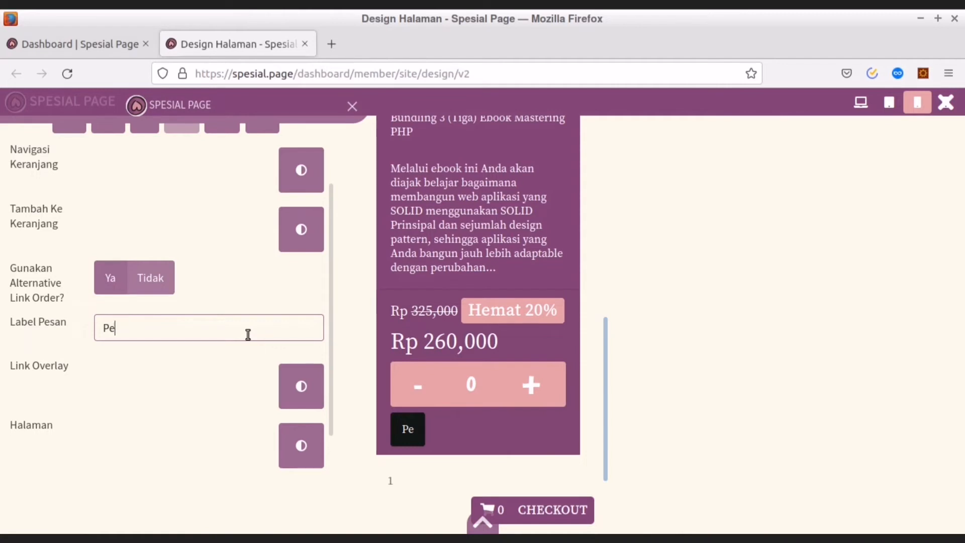
click(247, 294)
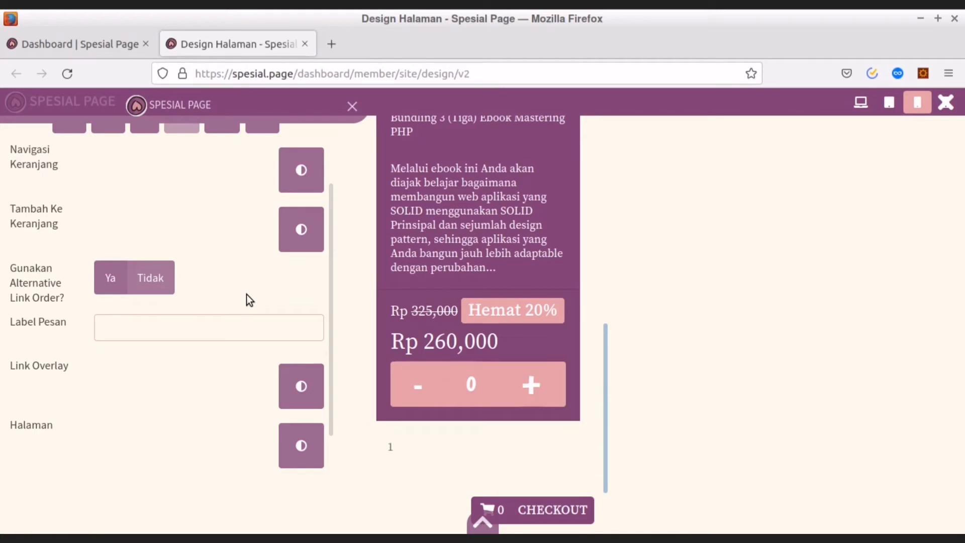
scroll(246, 294, up, 1)
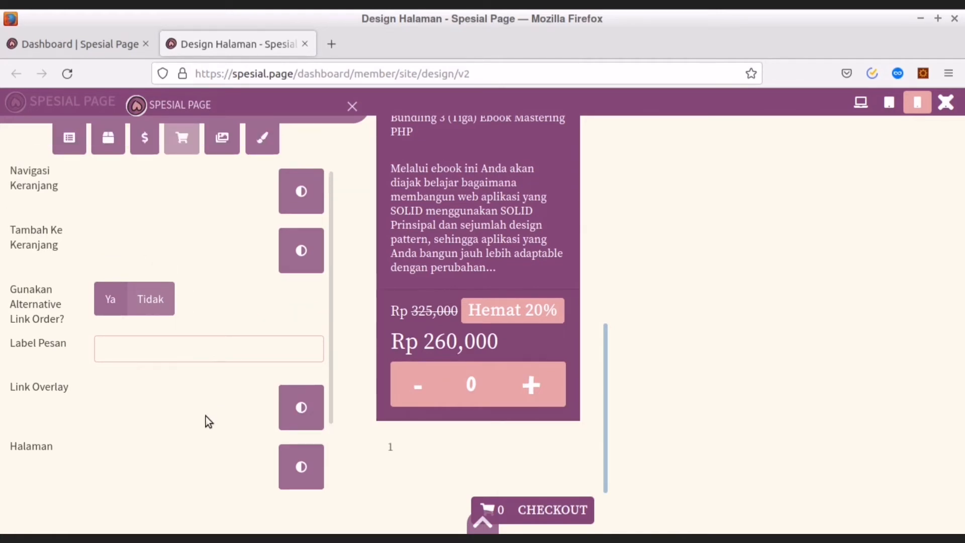
scroll(206, 418, down, 2)
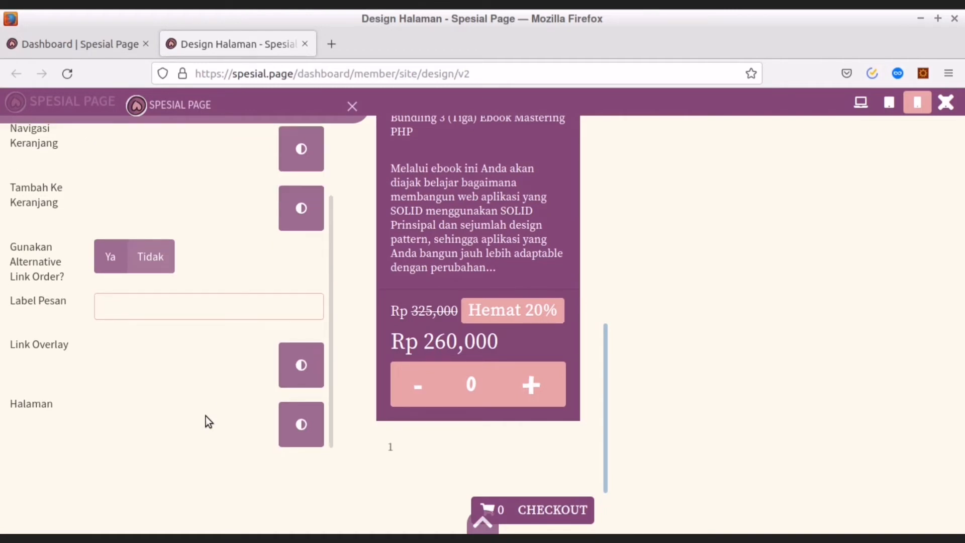
Step: Open the product list's image settings and view the enlarged product picture from the preview card, closing it again
scroll(206, 417, up, 1)
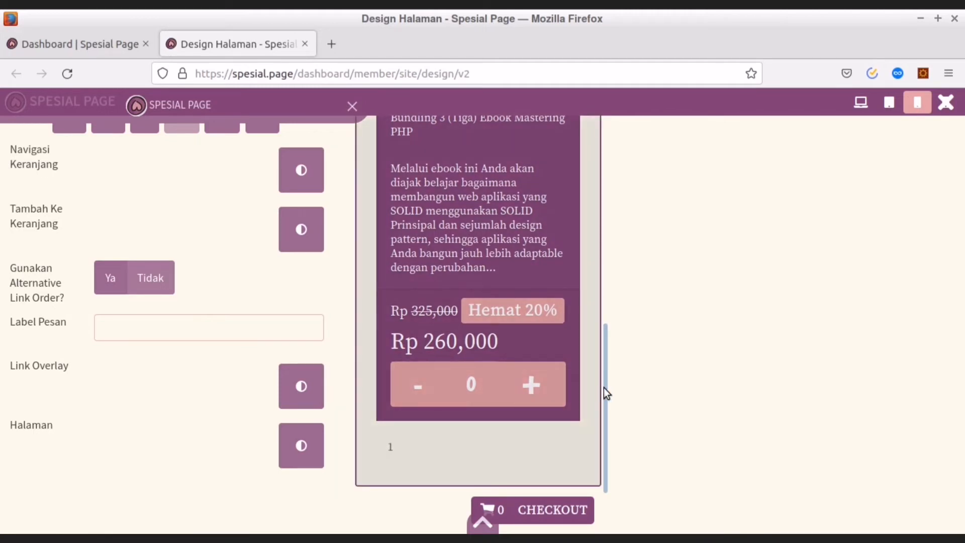
scroll(604, 390, down, 1)
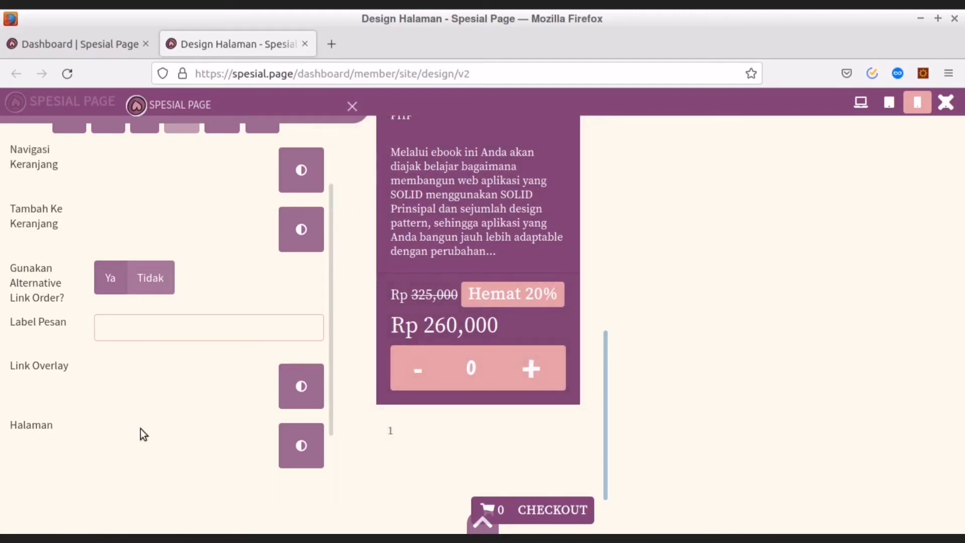
scroll(140, 428, up, 3)
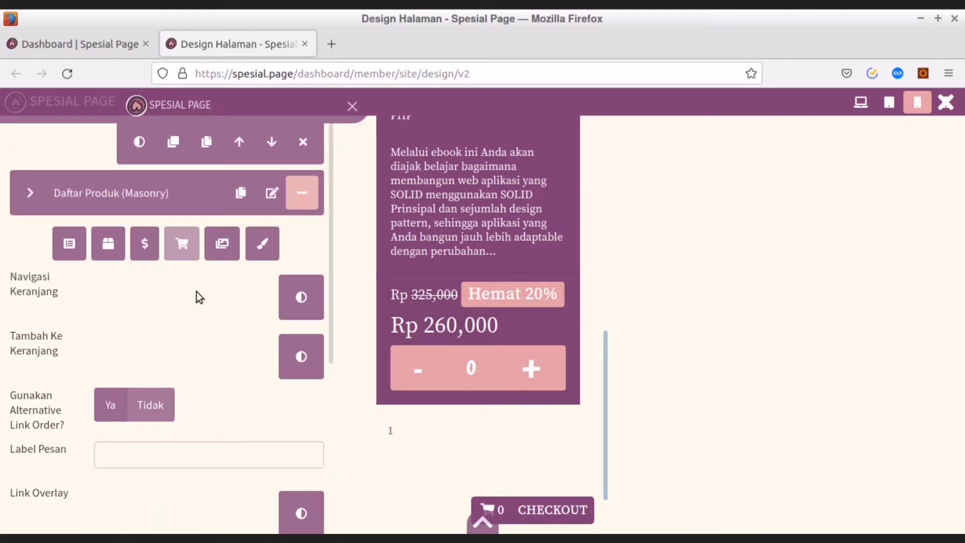
click(225, 246)
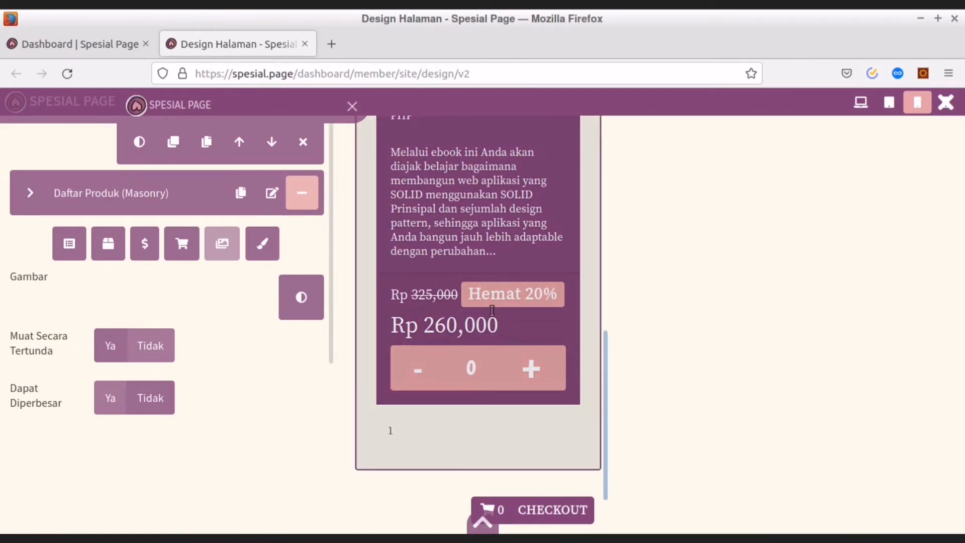
drag(605, 349, 601, 216)
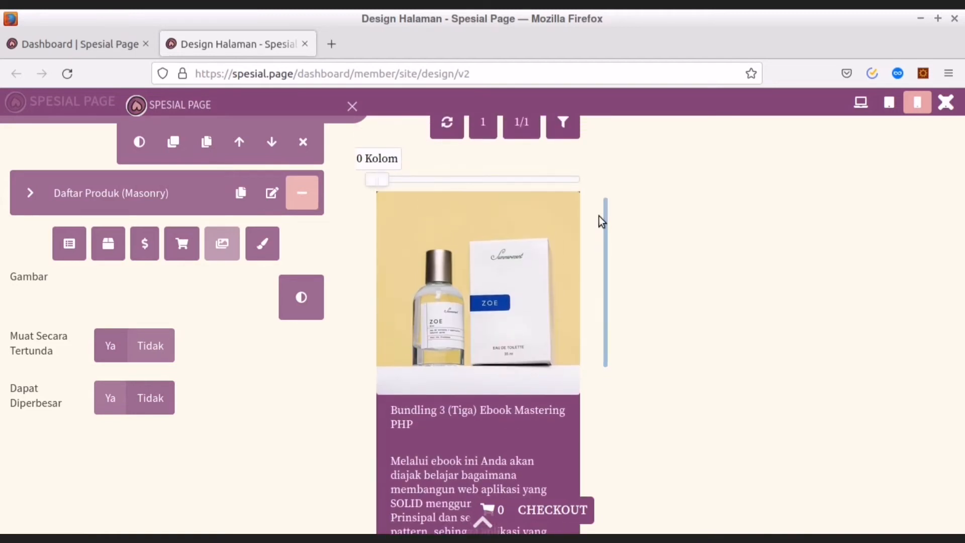
click(520, 271)
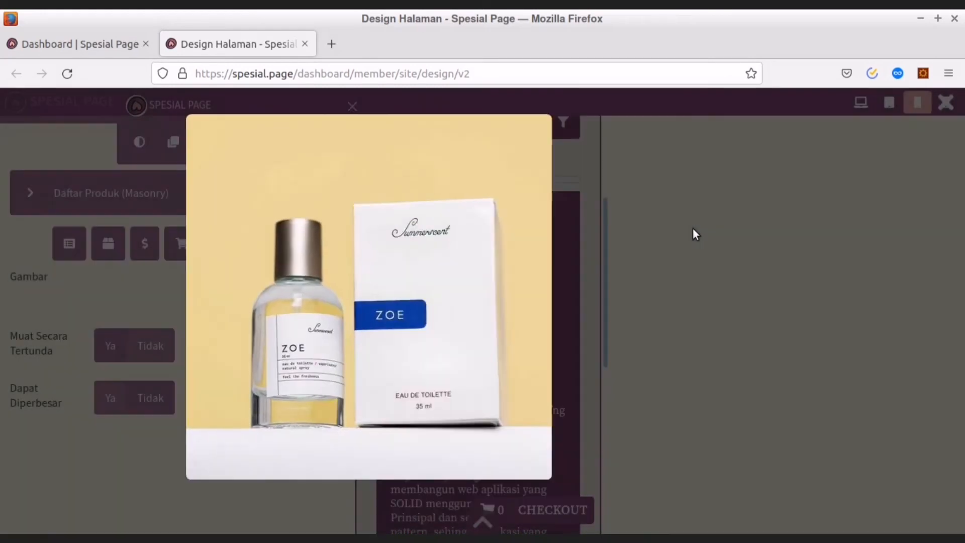
click(694, 233)
click(487, 309)
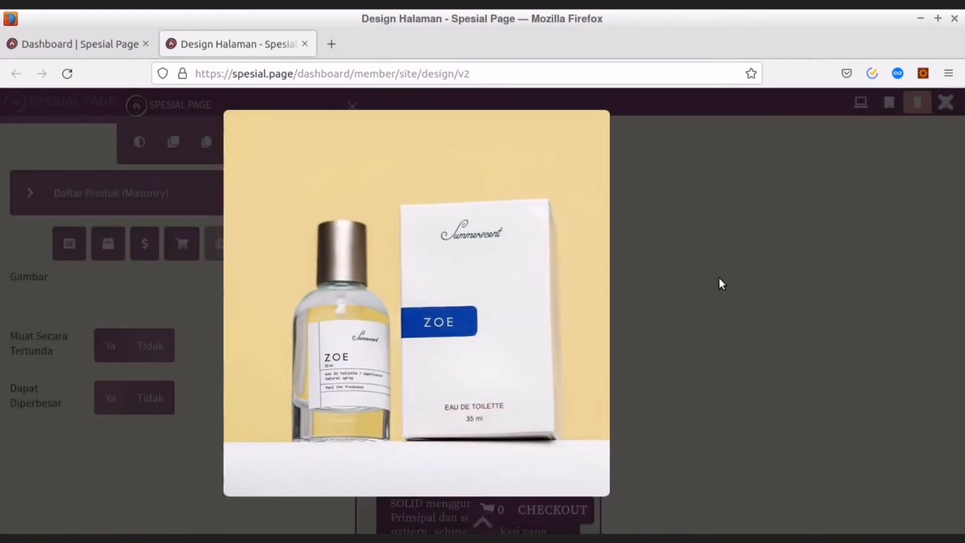
click(718, 278)
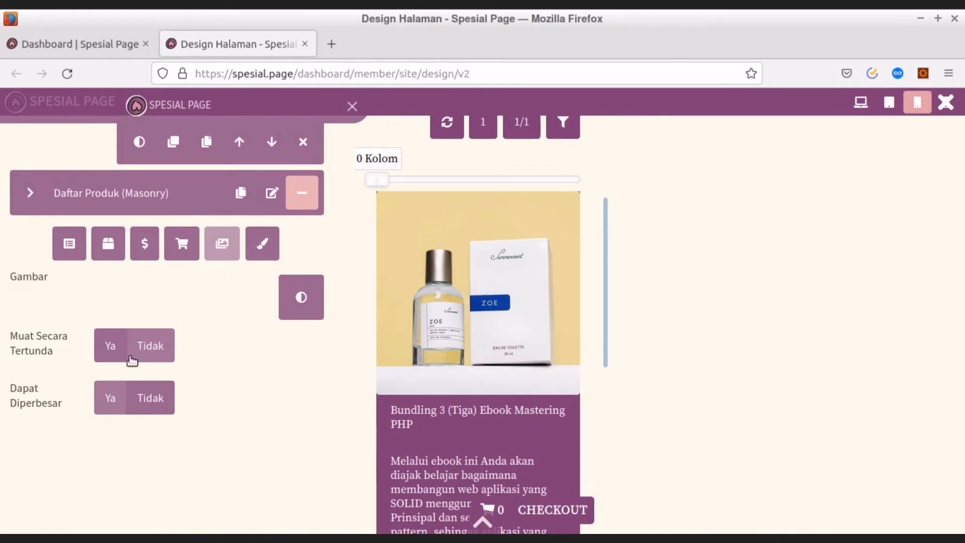
Step: Try lazy image loading (Muat Secara Tertunda) with Ya, return it to Tidak, and select Ya for enlargeable images (Dapat Diperbesar)
click(118, 350)
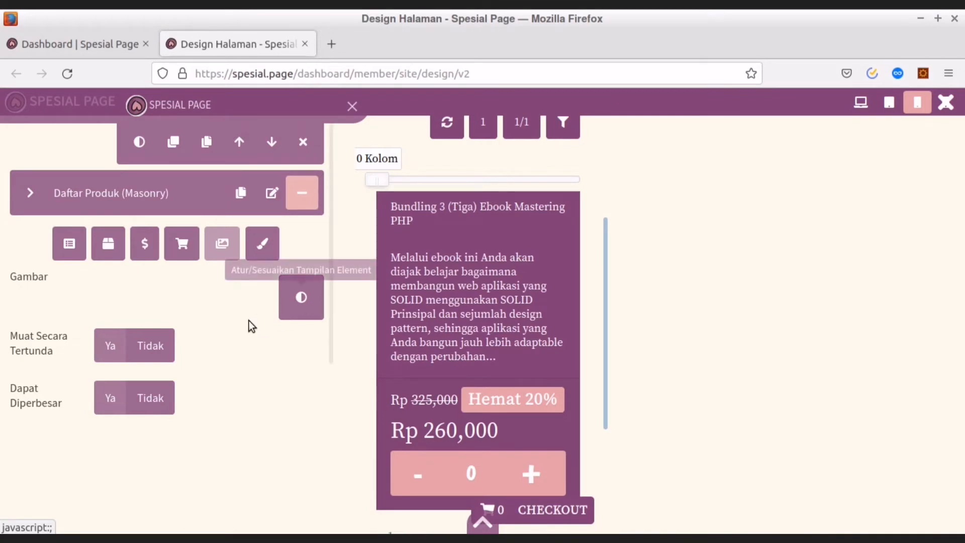
click(151, 347)
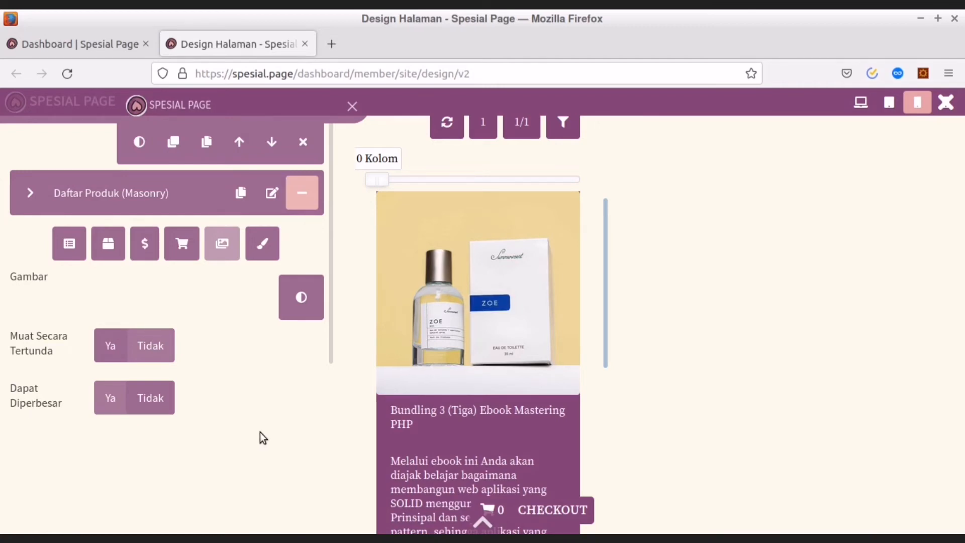
click(538, 262)
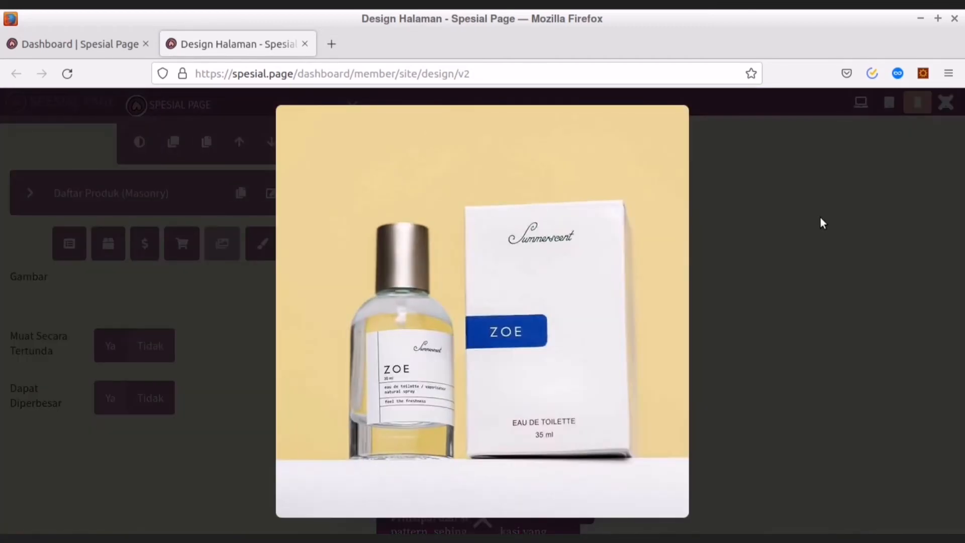
click(820, 218)
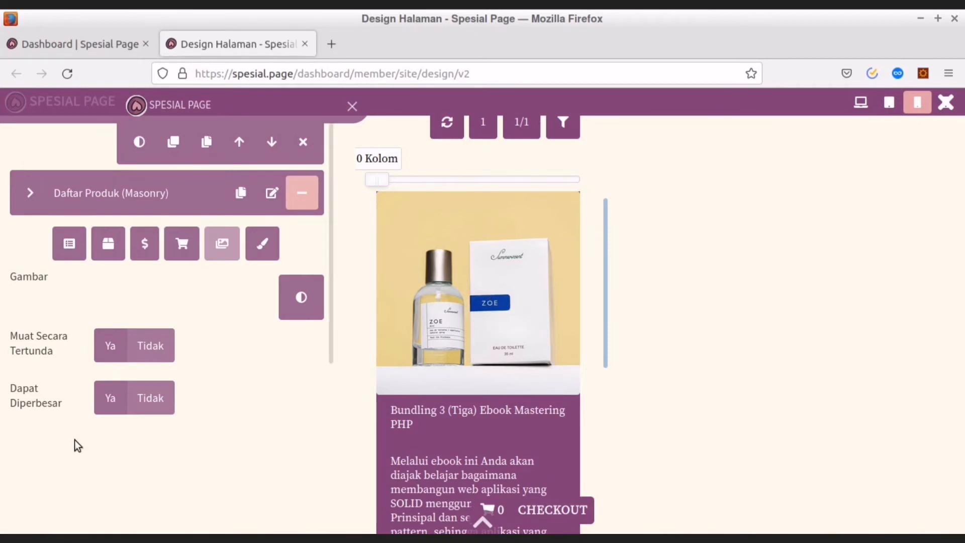
click(108, 414)
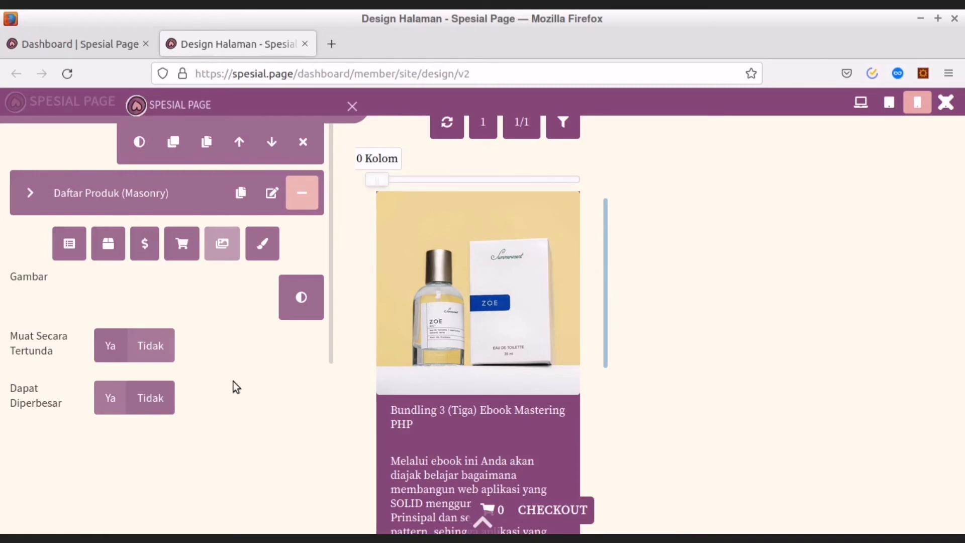
Step: Open the product list's colour settings, expand the product filter in the preview and look at the checkout without any product
click(262, 244)
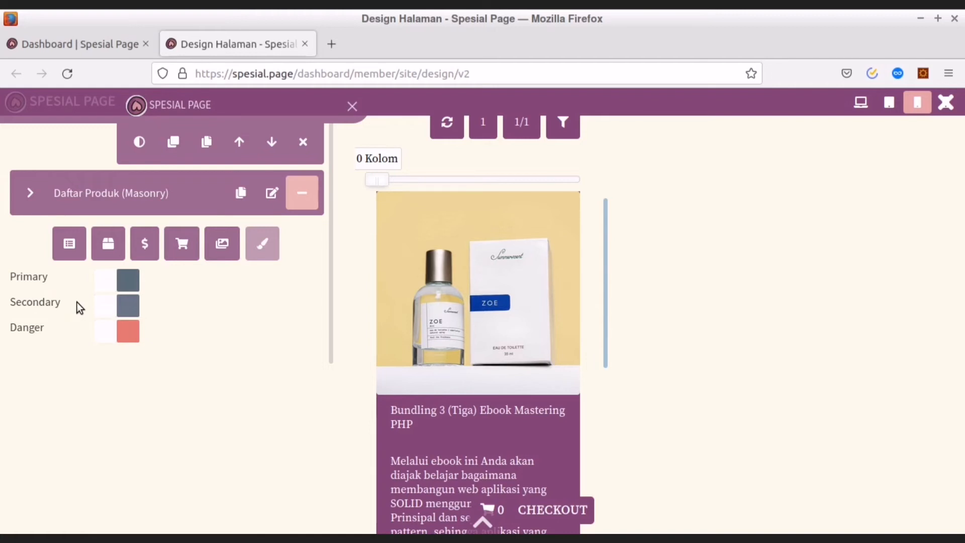
drag(605, 264, 602, 196)
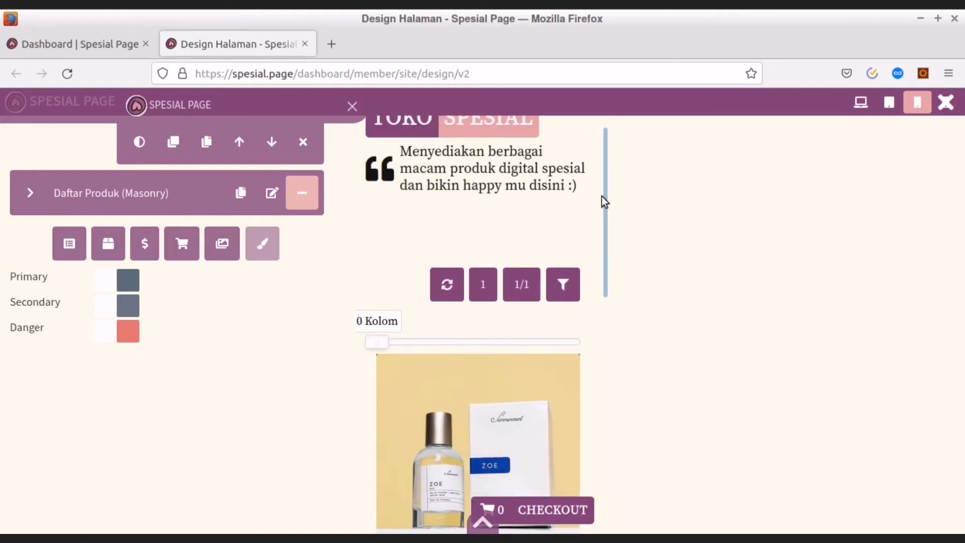
click(578, 282)
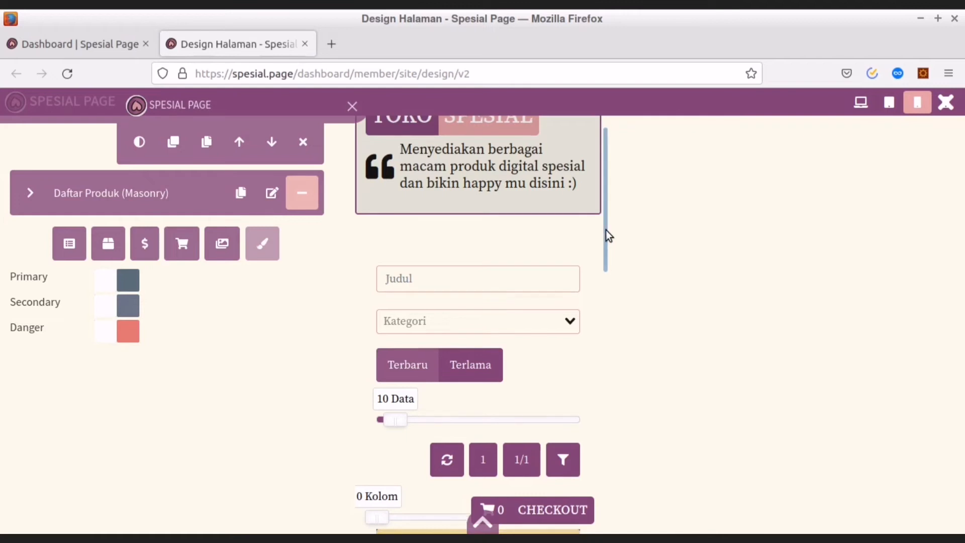
scroll(605, 230, down, 1)
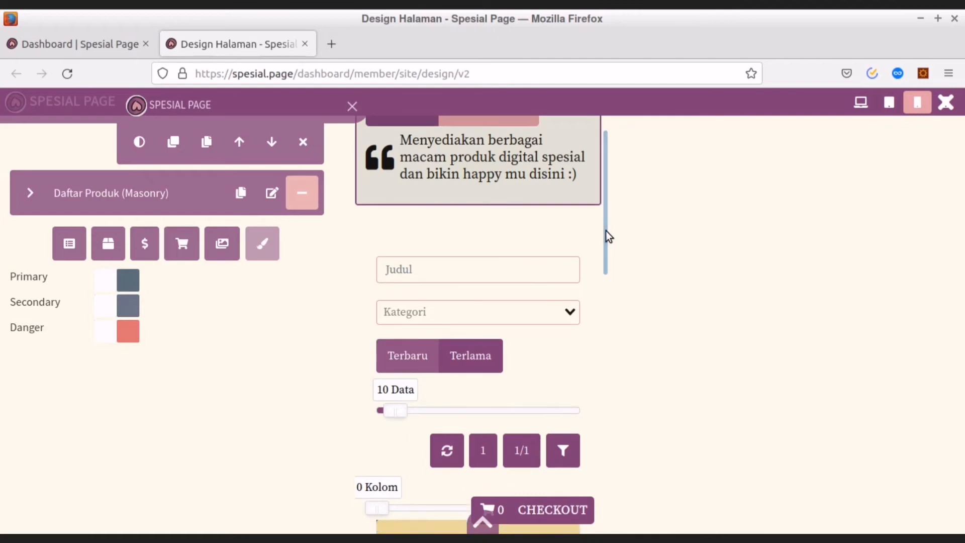
click(552, 510)
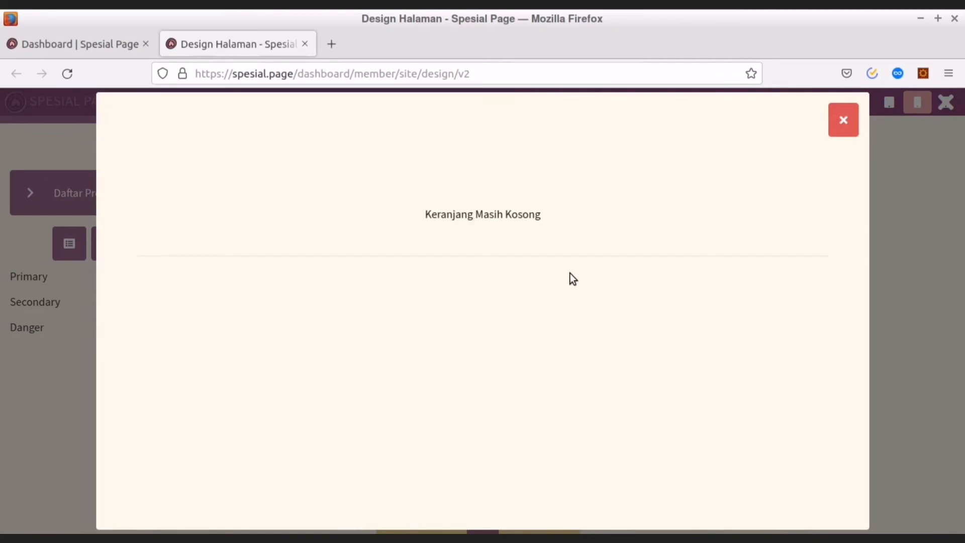
click(843, 120)
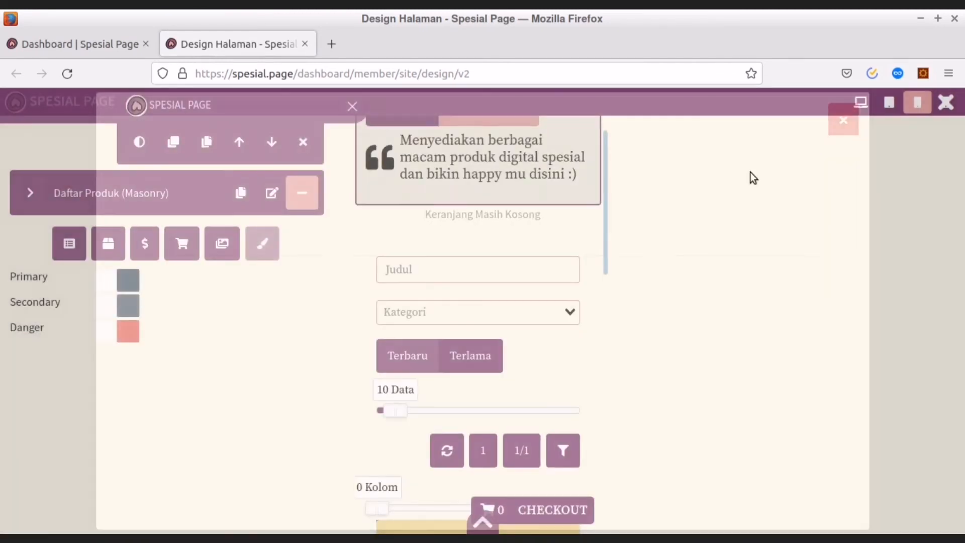
Step: Add one "Bundling 3 (Tiga) Ebook Mastering PHP" to the cart and review the checkout's payment channels
drag(609, 274, 610, 496)
click(530, 372)
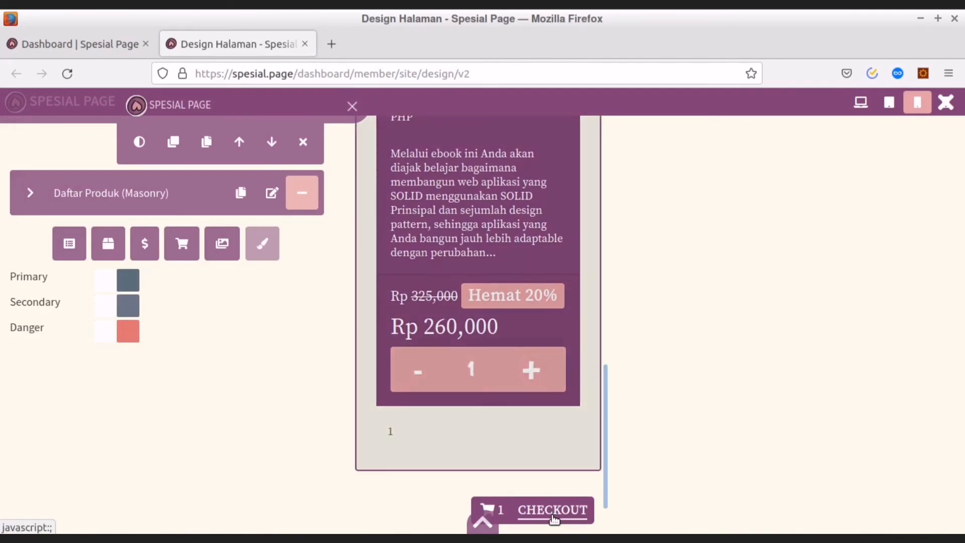
click(553, 518)
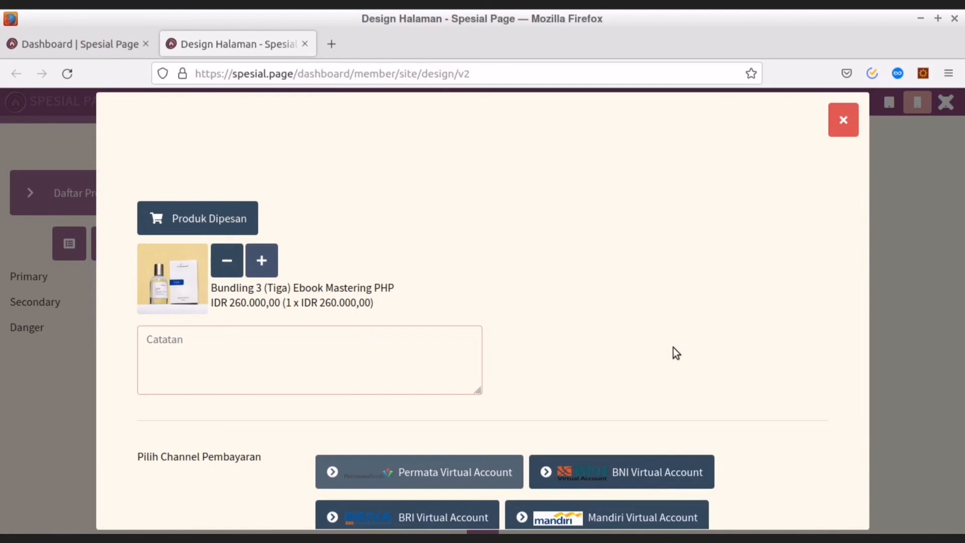
scroll(674, 348, down, 5)
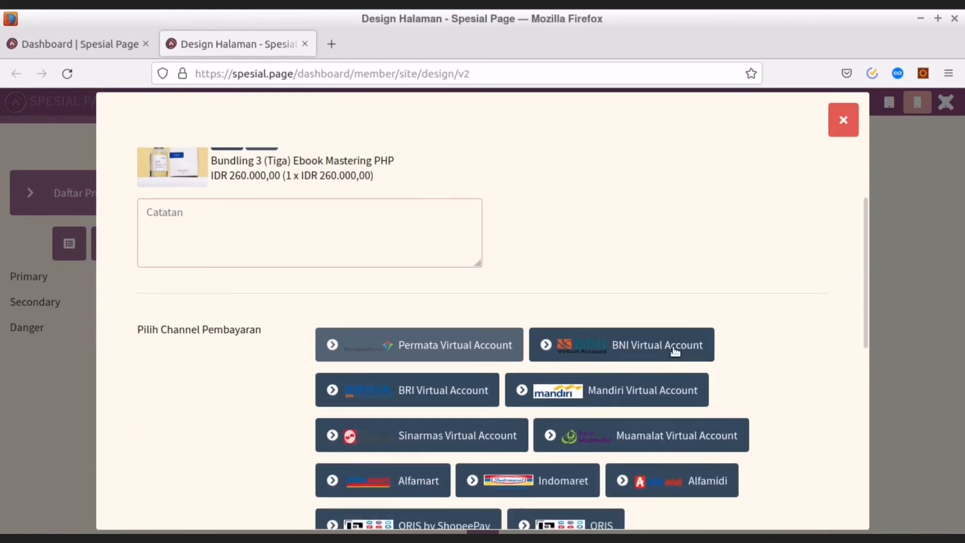
scroll(675, 351, down, 2)
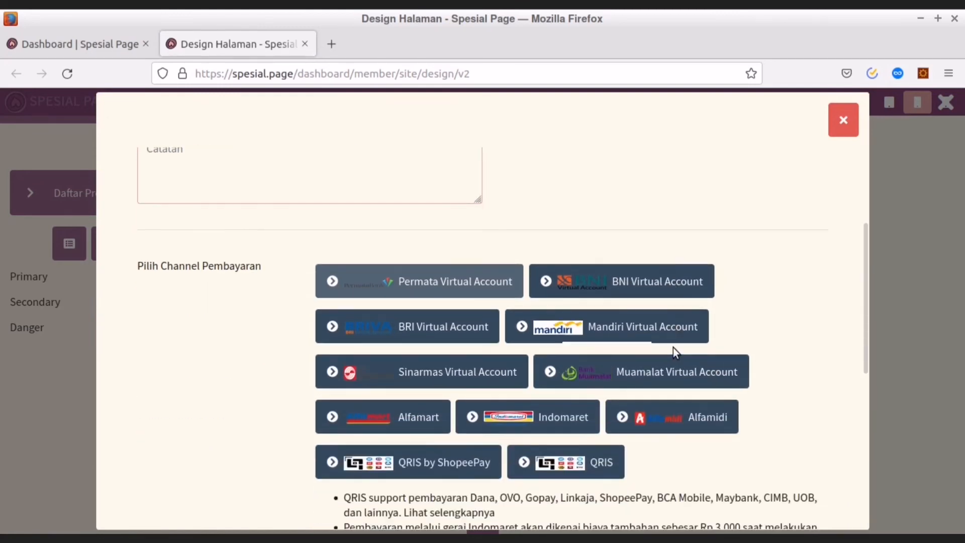
click(844, 127)
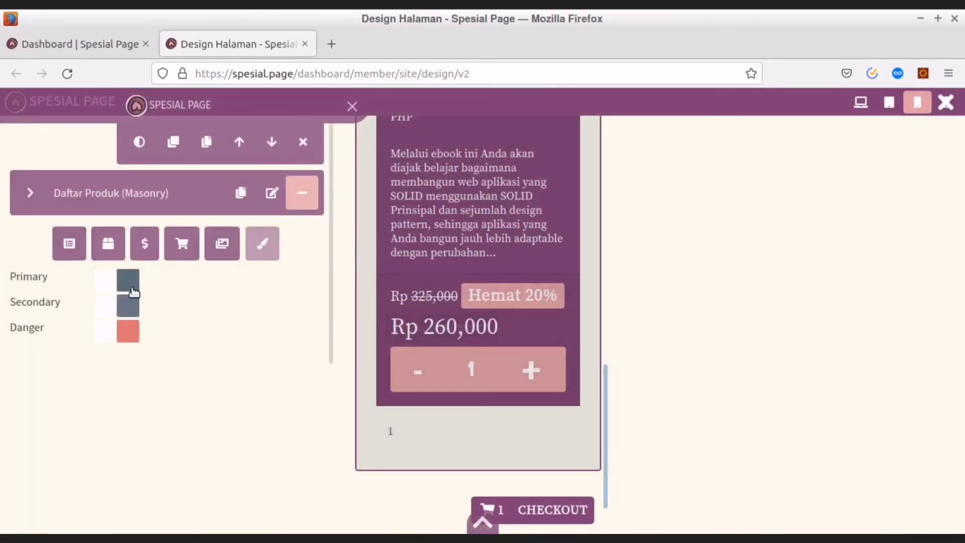
Step: Set the product list's Primary background colour to pink #E91E63F2 and check it on the checkout buttons and payment channels
click(132, 288)
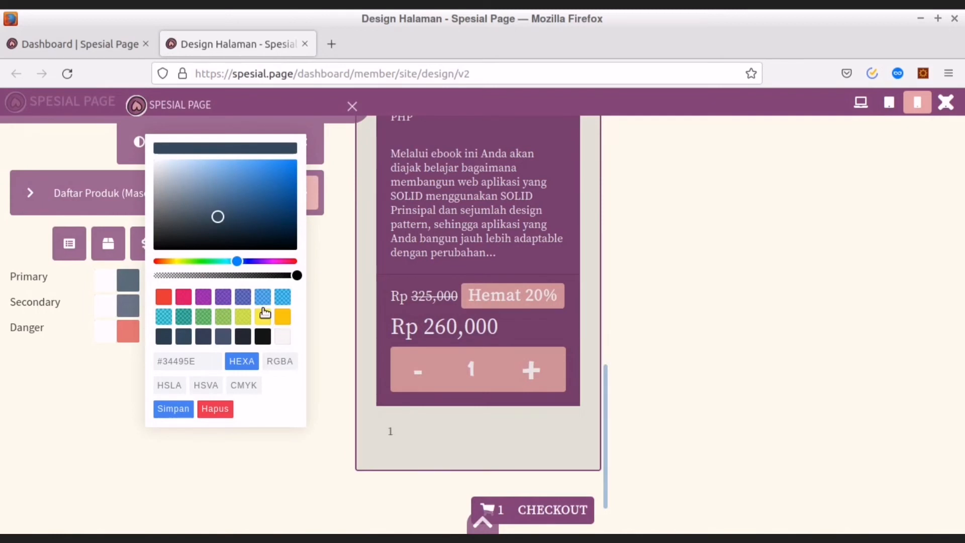
click(184, 297)
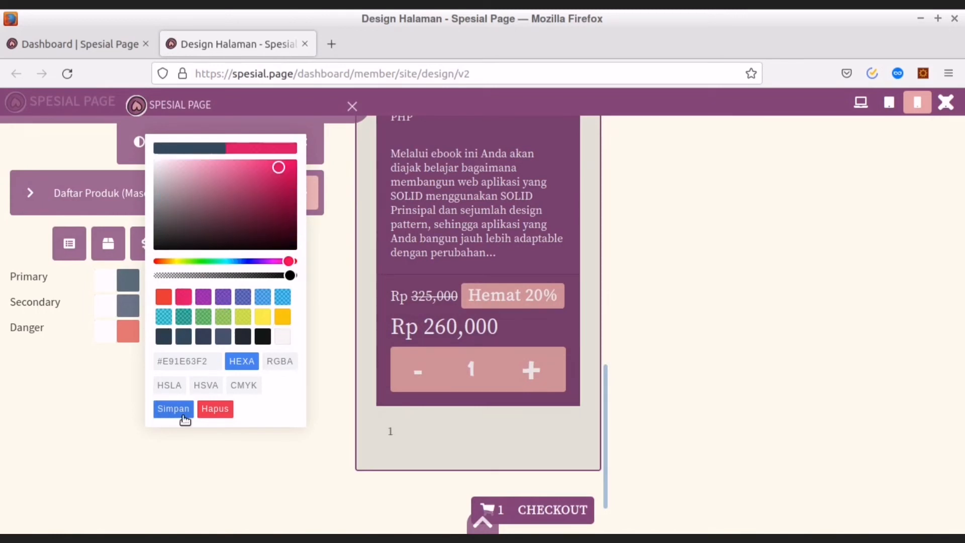
click(160, 415)
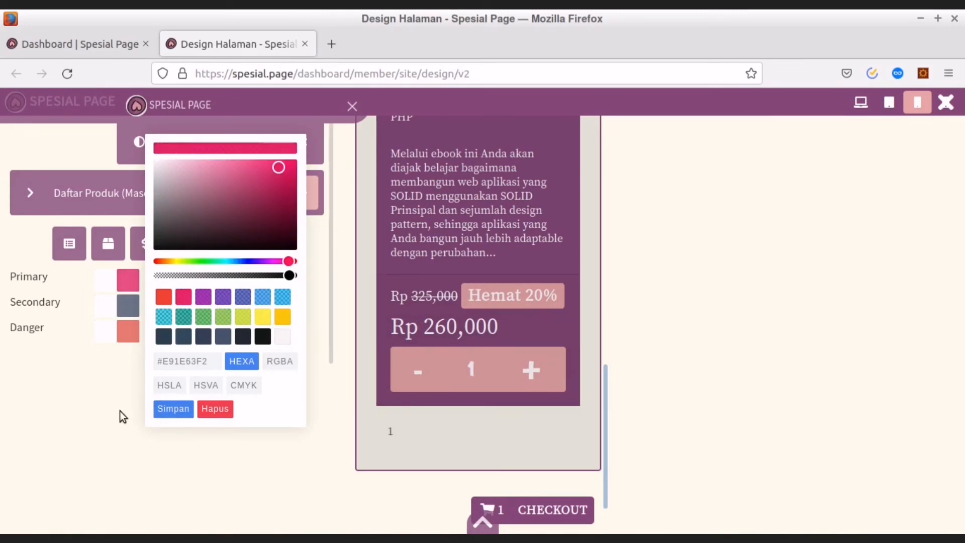
click(549, 511)
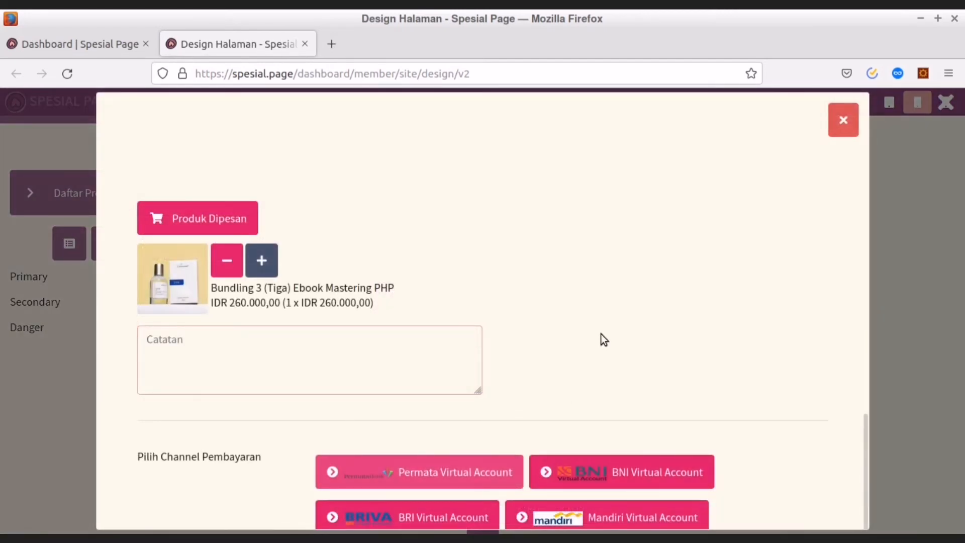
scroll(603, 339, down, 3)
scroll(603, 337, down, 4)
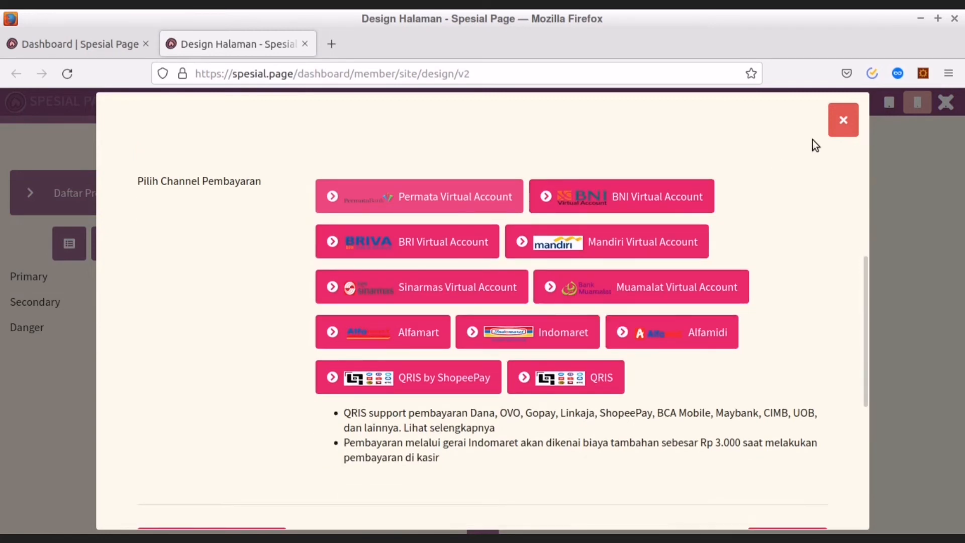
click(843, 120)
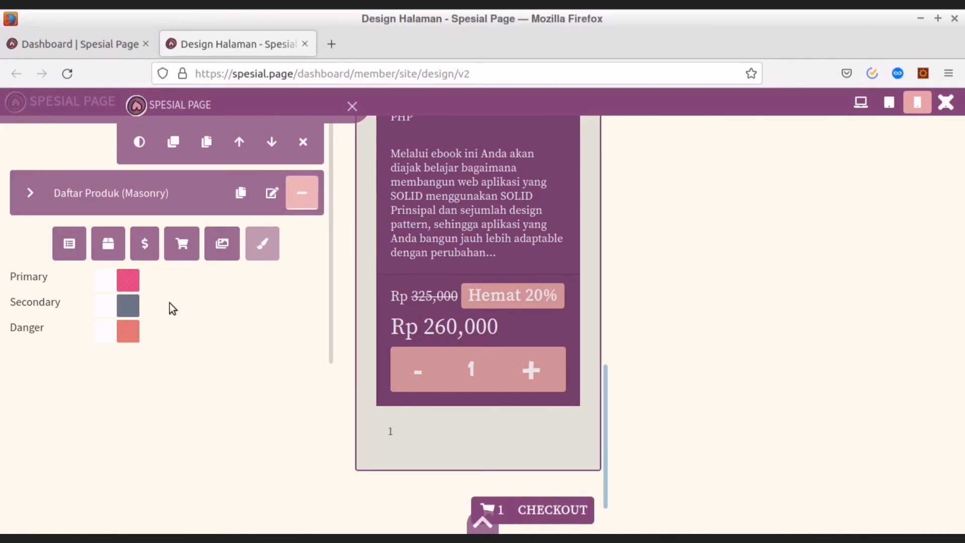
Step: Set the product list's Primary background colour to #45526C and collapse the Daftar Produk (Masonry) settings
click(129, 281)
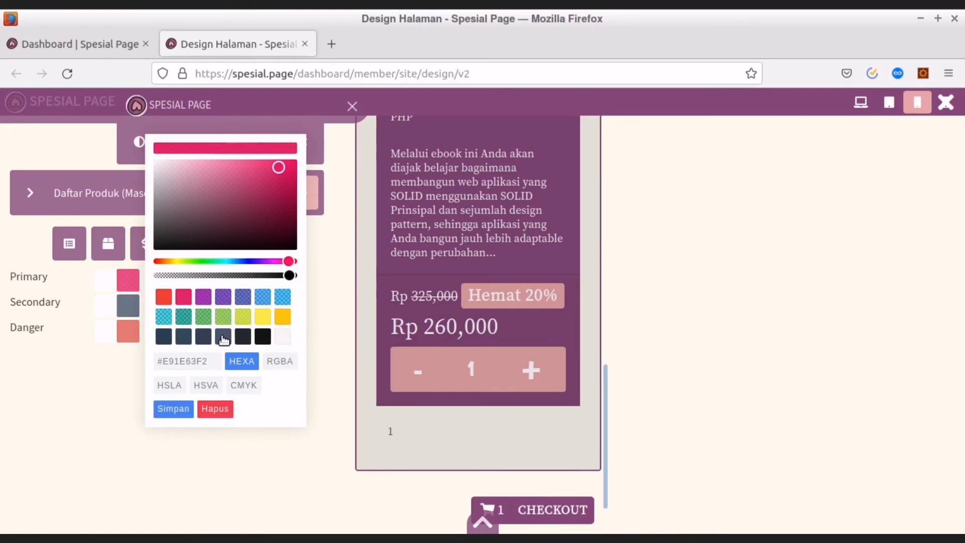
click(223, 336)
click(176, 411)
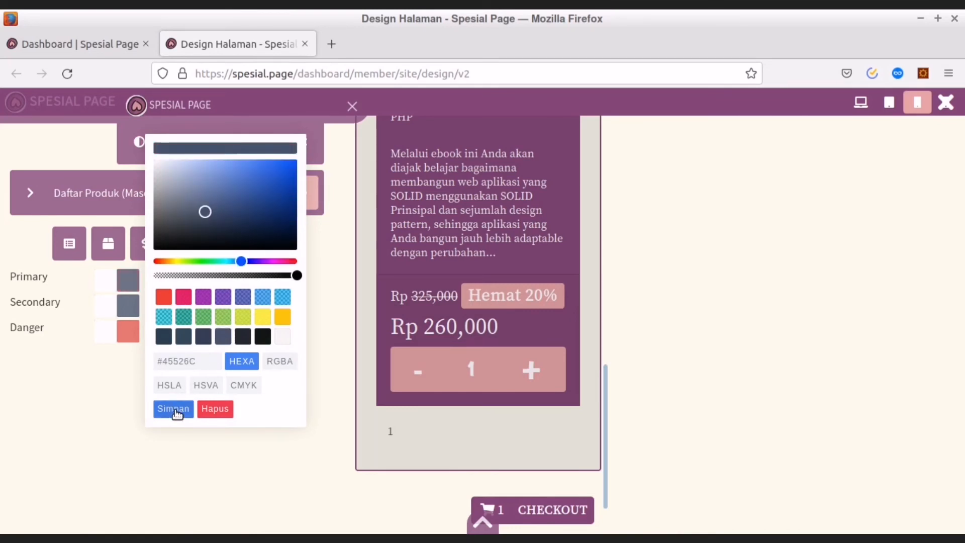
click(116, 402)
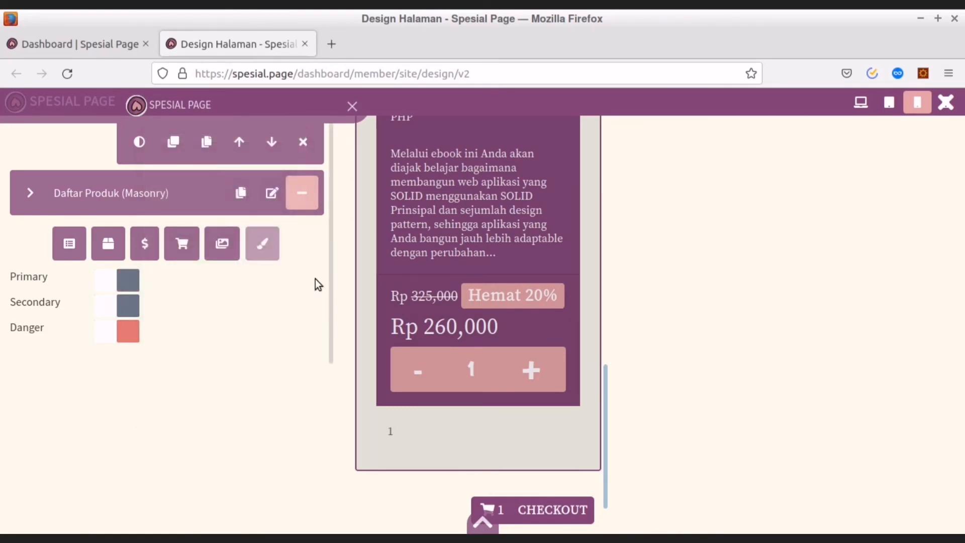
scroll(315, 279, up, 1)
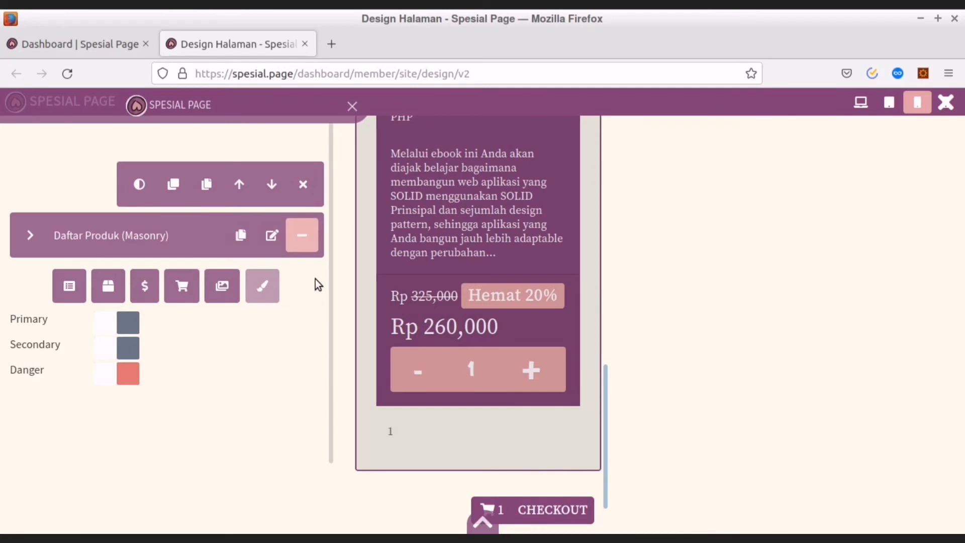
click(302, 247)
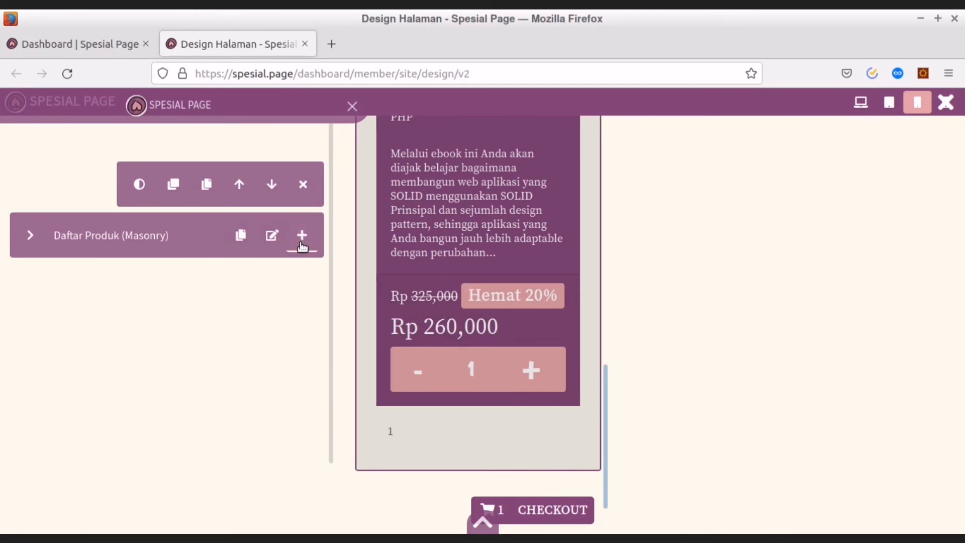
Step: Close the component settings and switch the store page preview to desktop view
click(347, 108)
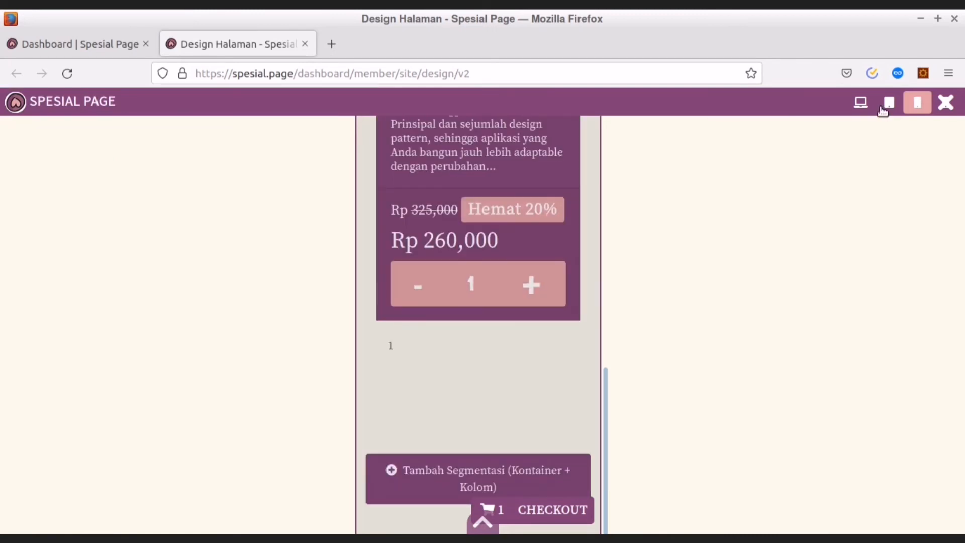
click(860, 102)
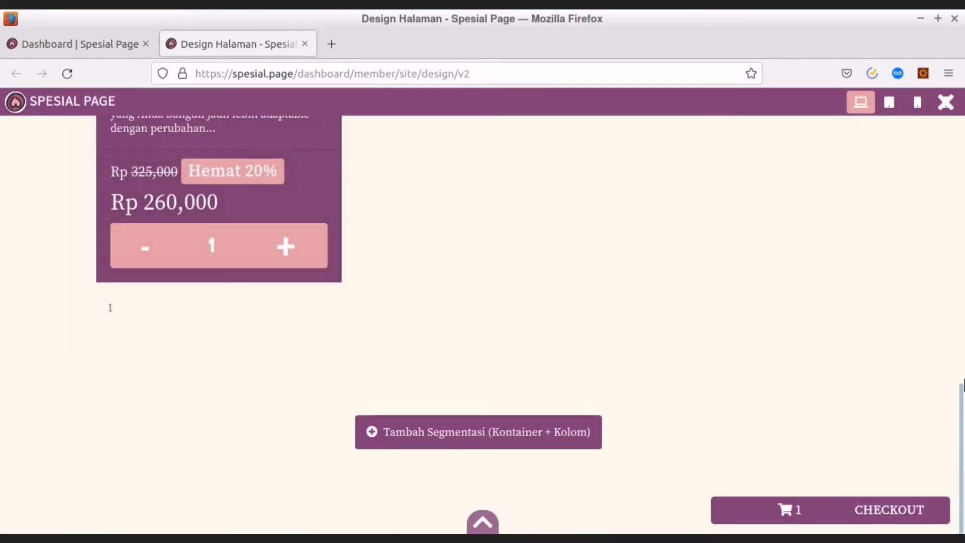
drag(961, 298, 958, 161)
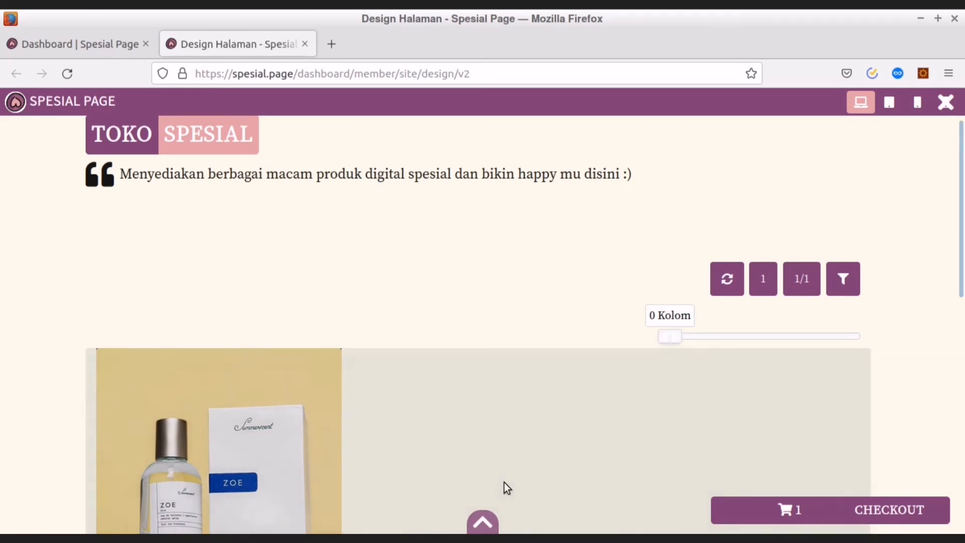
Step: Look through the designer's available page actions and examine the store page in the desktop preview
click(485, 522)
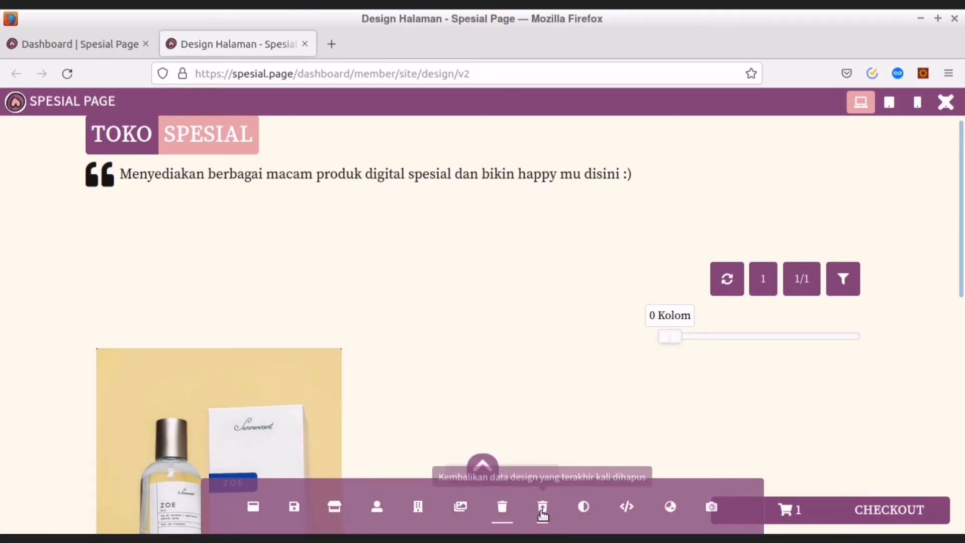
click(626, 509)
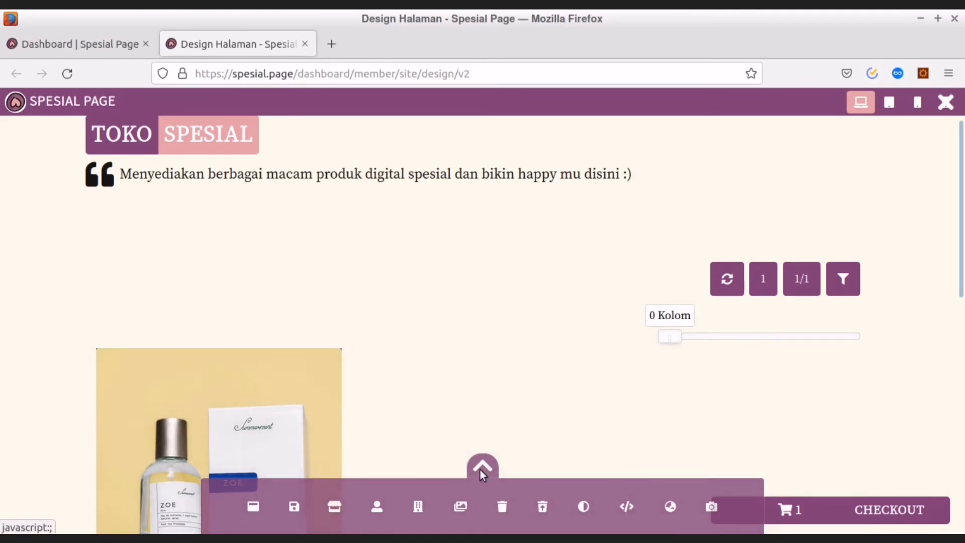
click(482, 470)
scroll(963, 279, down, 2)
scroll(963, 280, up, 2)
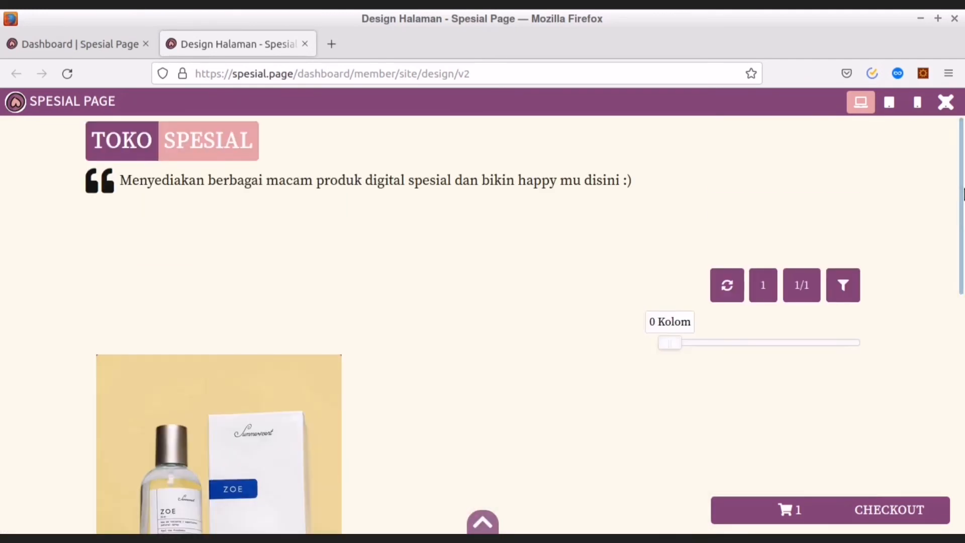
scroll(963, 227, down, 3)
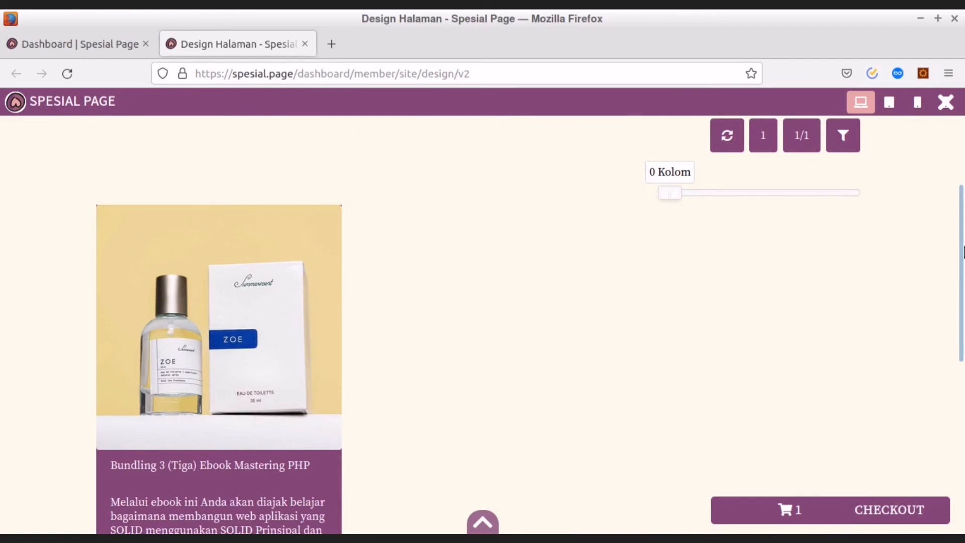
drag(963, 252, 963, 200)
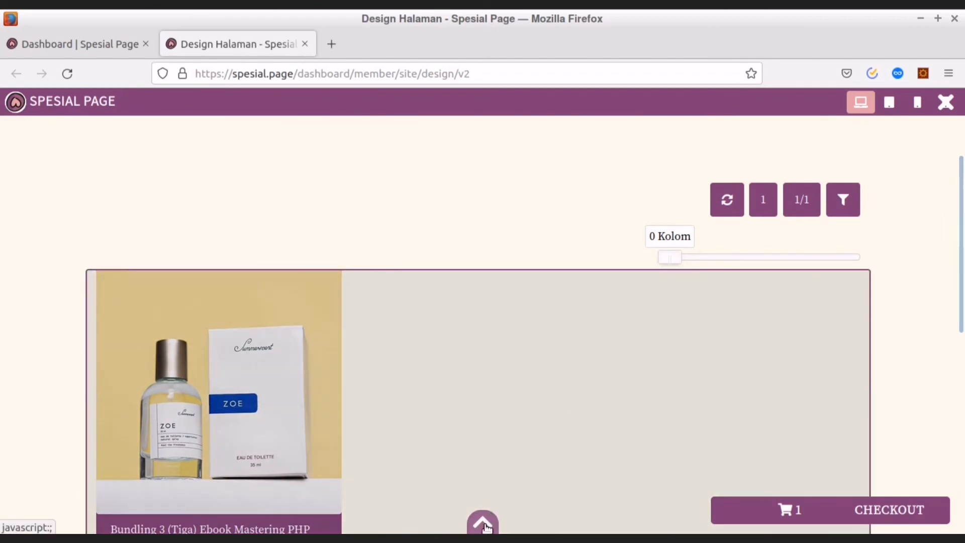
Step: Open the page's save settings and review the Halaman options, from preview, status and access to category, label and slug
click(485, 527)
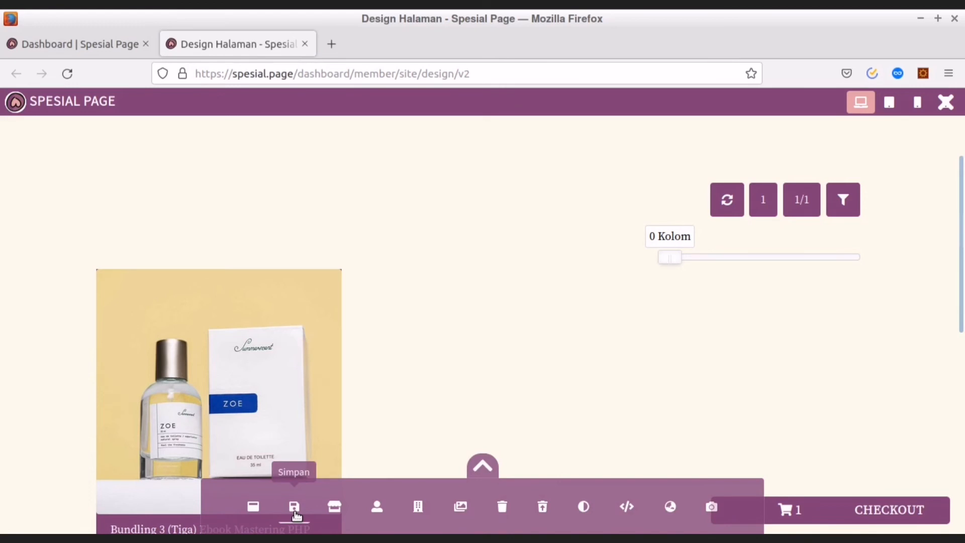
click(294, 507)
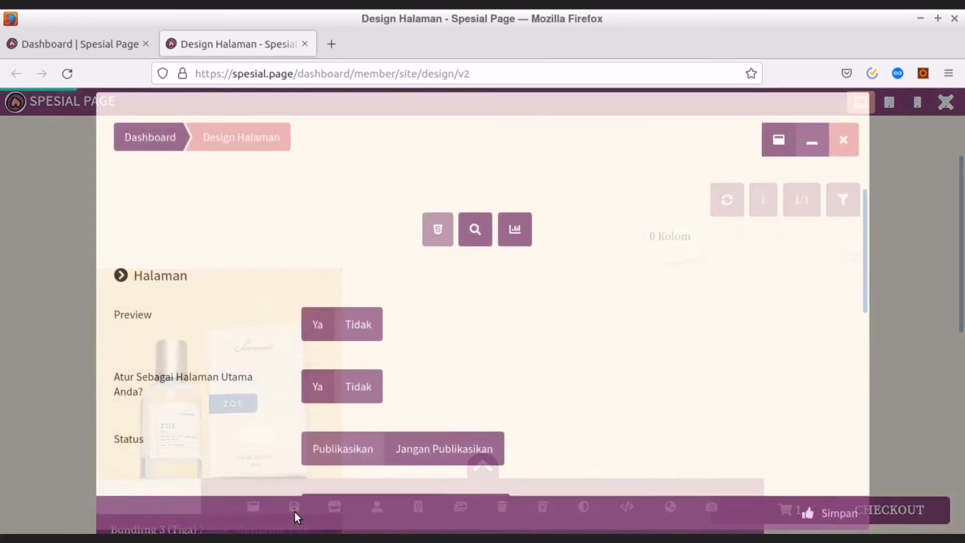
scroll(623, 328, down, 3)
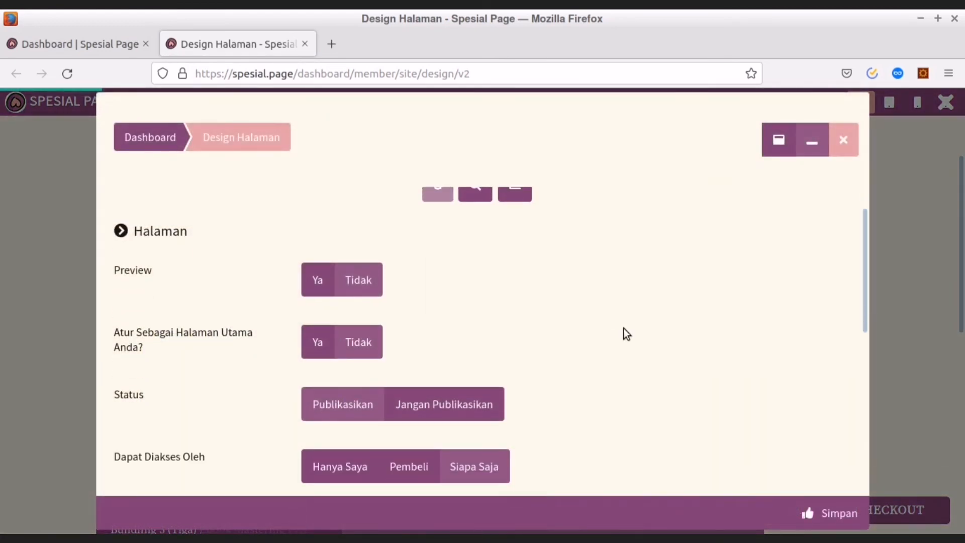
scroll(623, 328, up, 3)
scroll(623, 327, down, 1)
scroll(623, 328, down, 2)
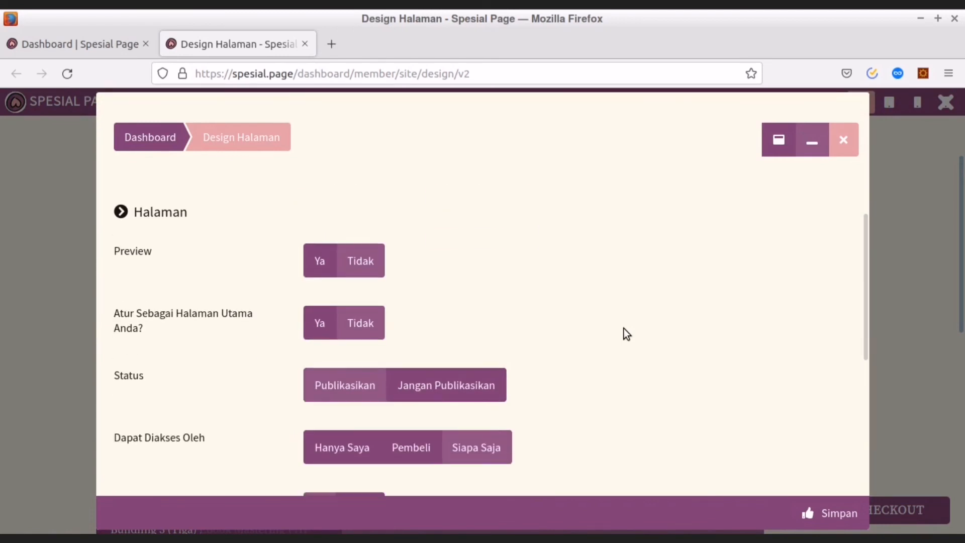
scroll(623, 328, up, 3)
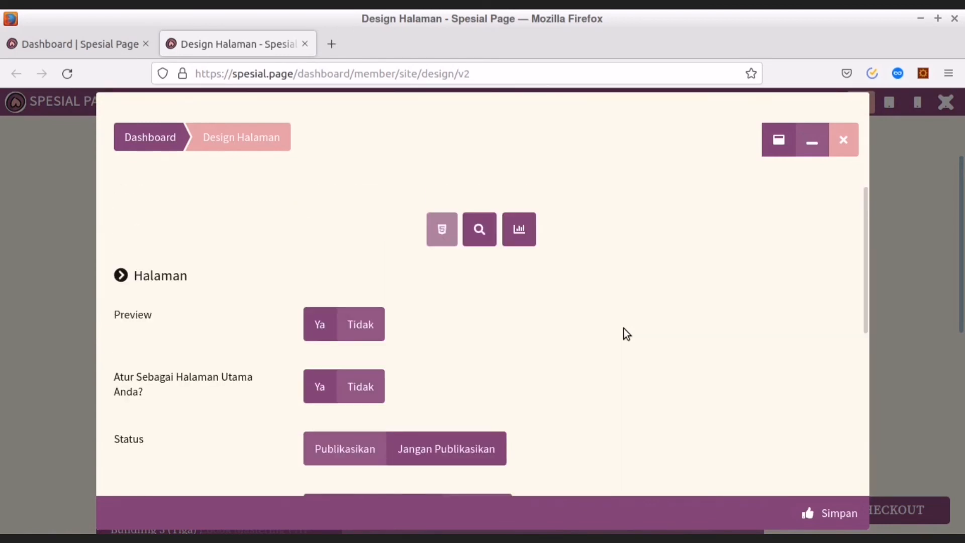
scroll(623, 327, down, 3)
scroll(624, 328, down, 6)
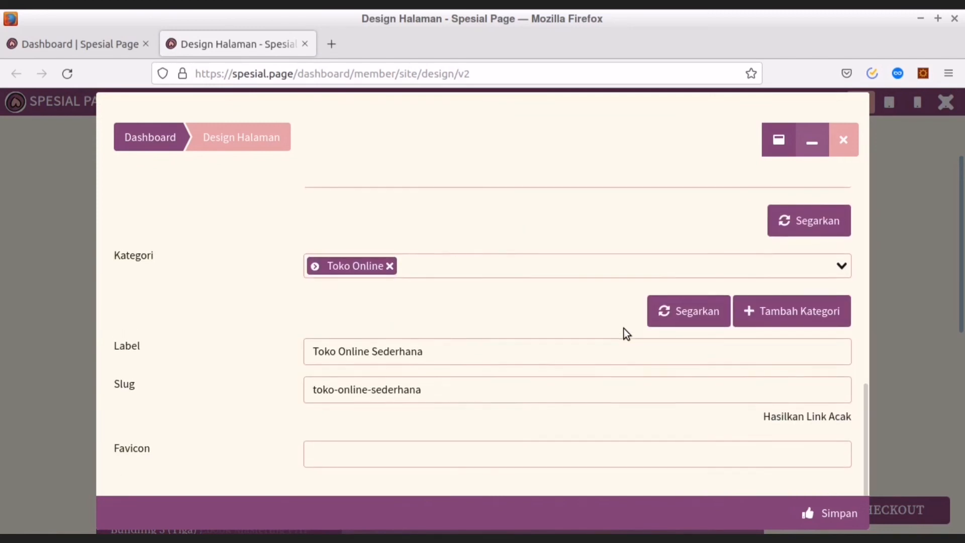
scroll(623, 327, up, 1)
scroll(623, 327, up, 6)
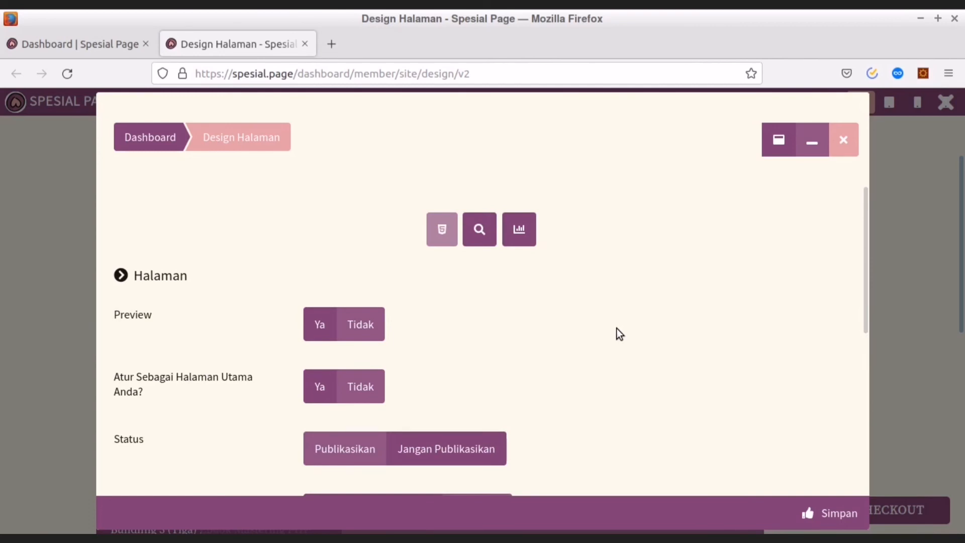
Step: Review the page's SEO settings, including title, description, OG and Twitter fields, and open the statistics settings
click(479, 229)
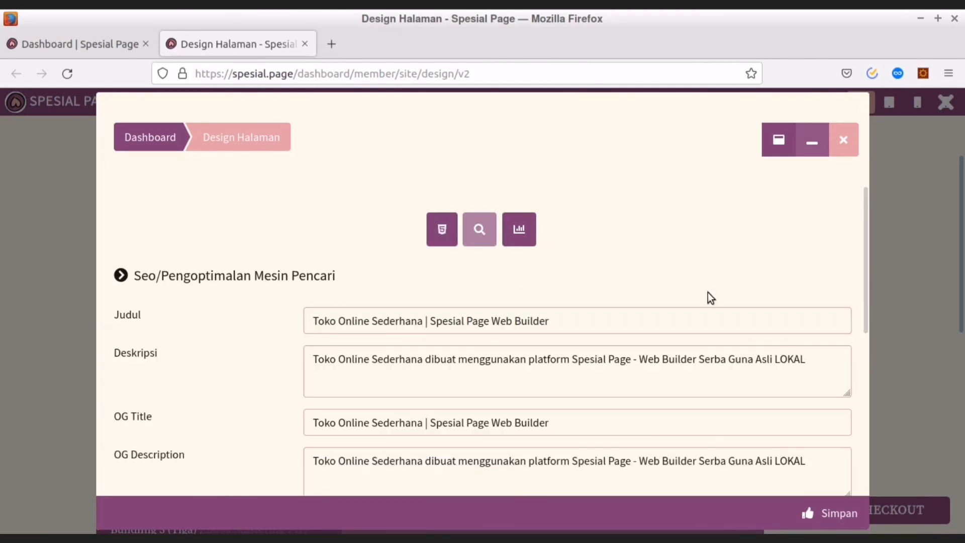
scroll(707, 291, down, 1)
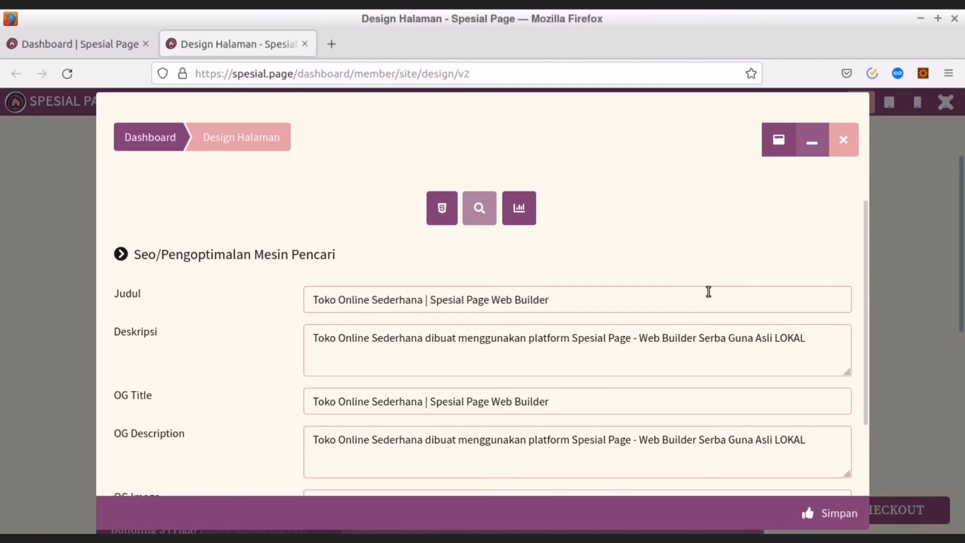
scroll(708, 292, down, 1)
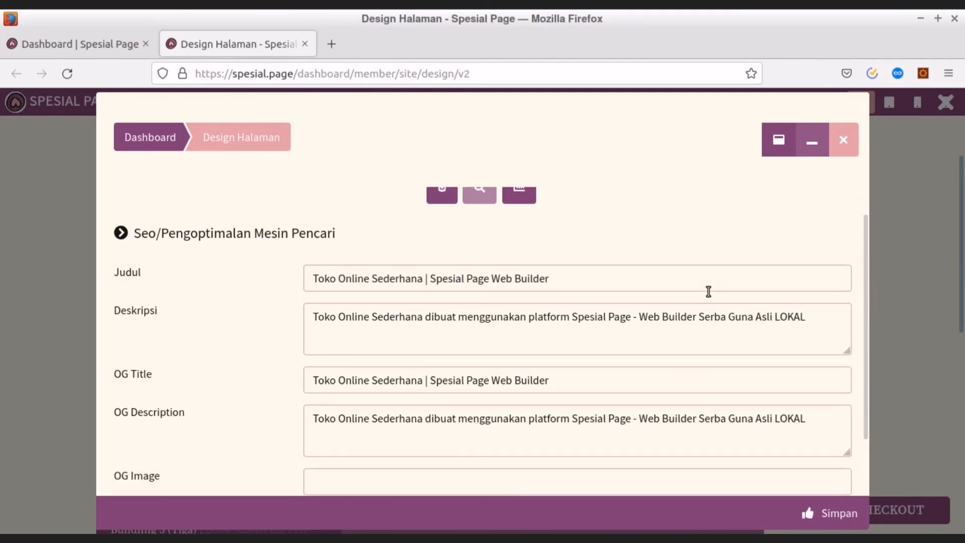
scroll(709, 291, down, 4)
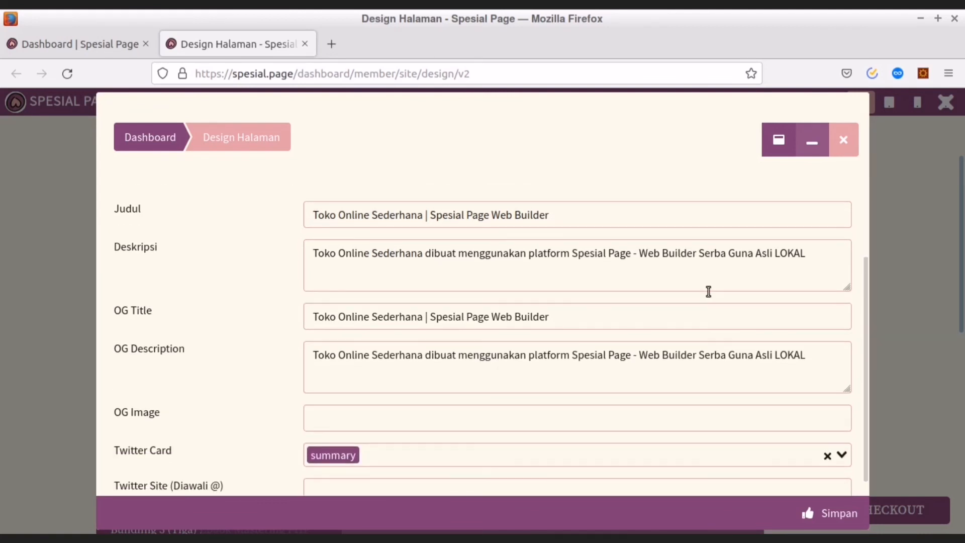
scroll(708, 291, down, 3)
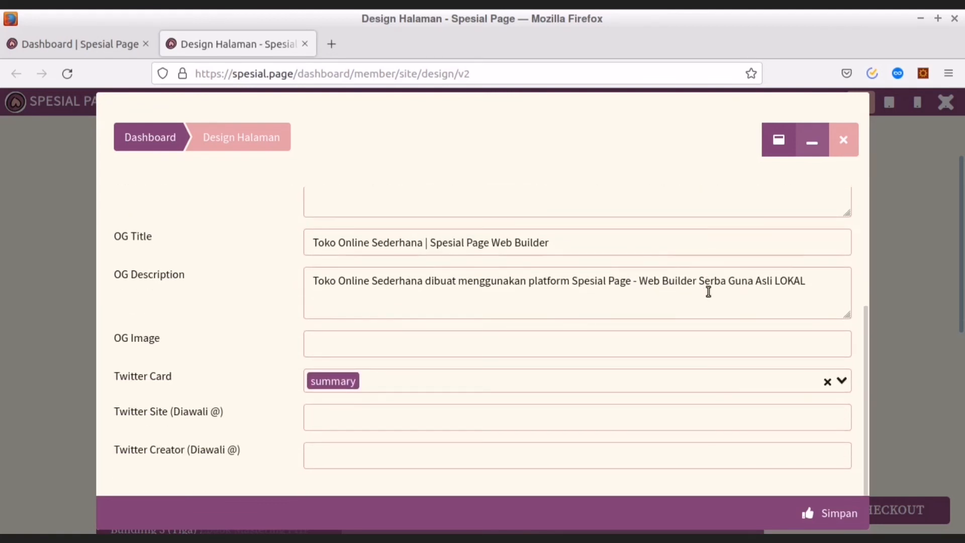
scroll(708, 291, up, 3)
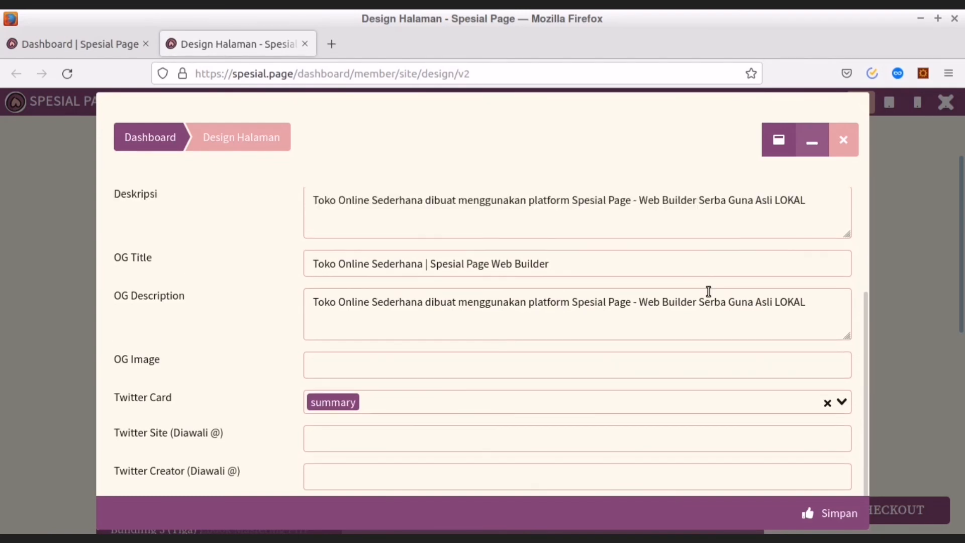
scroll(707, 291, up, 4)
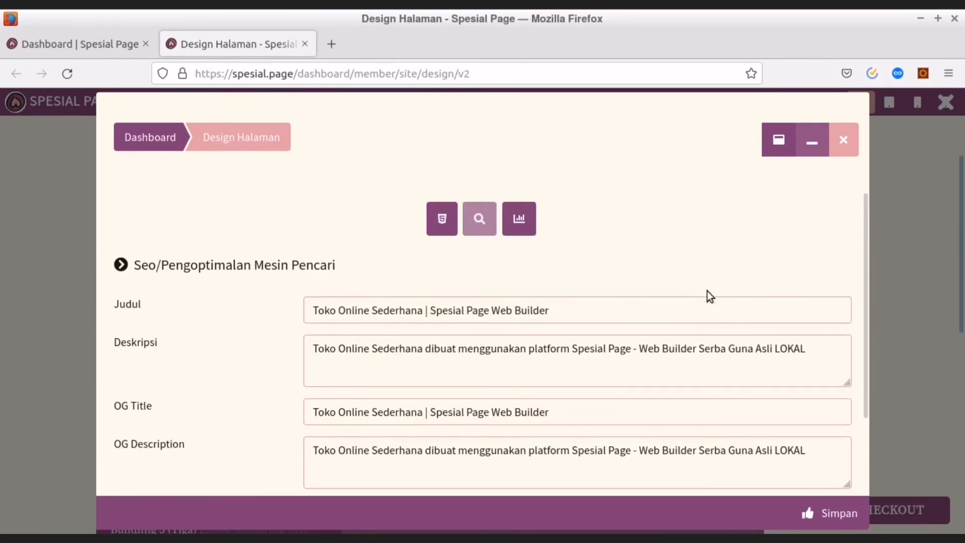
click(529, 226)
Step: Return to the Halaman settings, save the Toko Online Sederhana page and close the save dialog
click(442, 226)
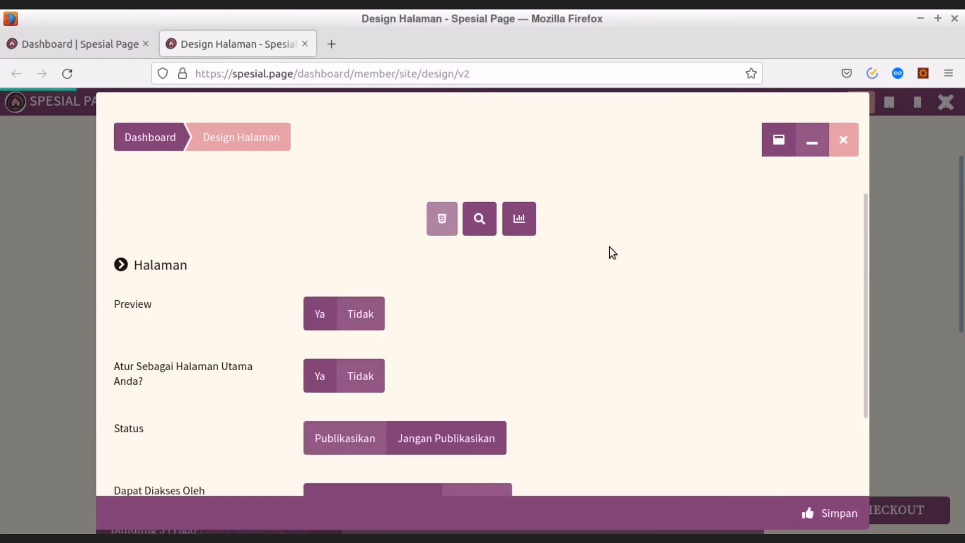
scroll(611, 251, down, 1)
scroll(610, 246, down, 3)
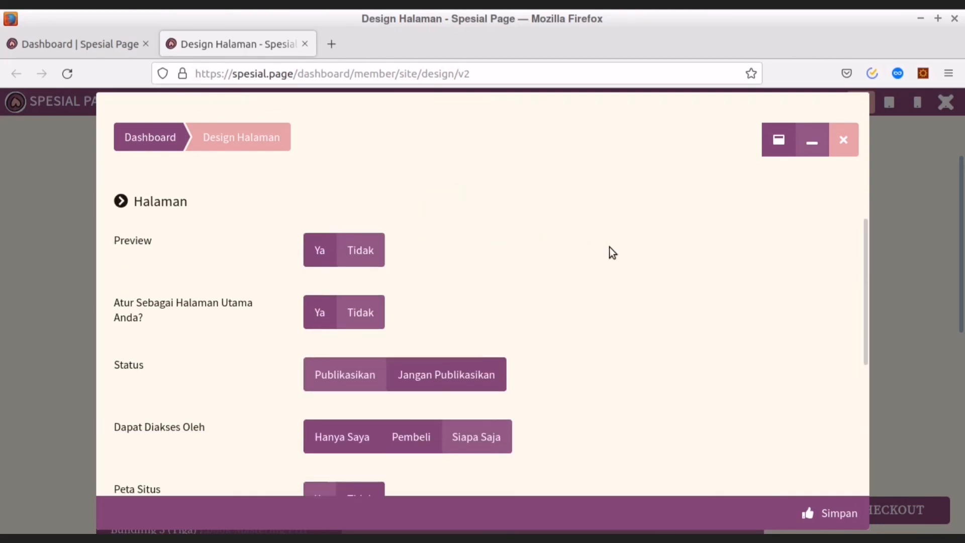
scroll(609, 247, down, 3)
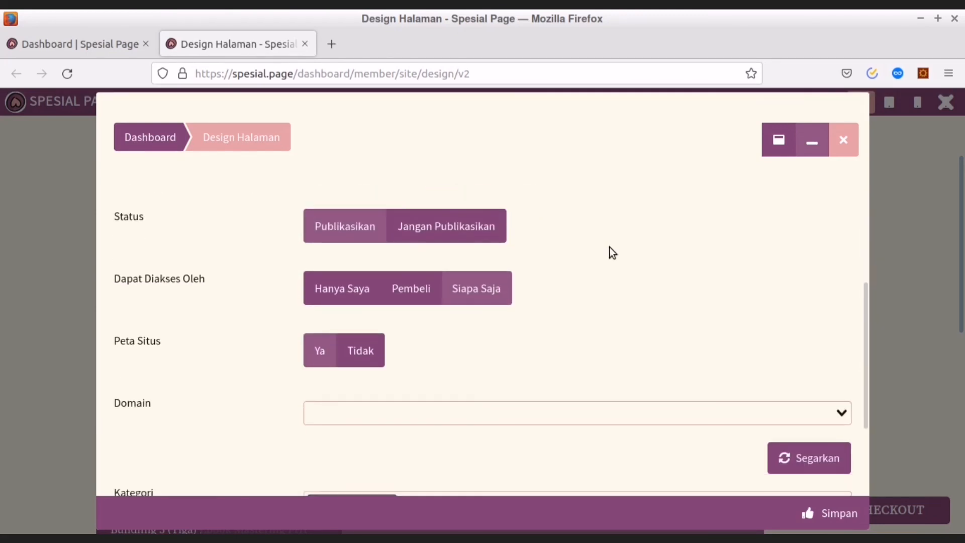
scroll(609, 246, down, 1)
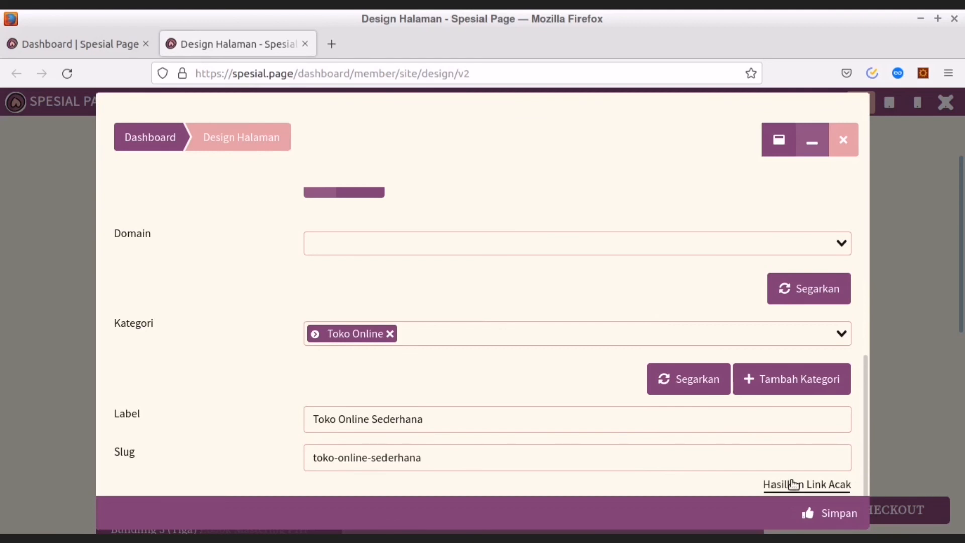
click(844, 520)
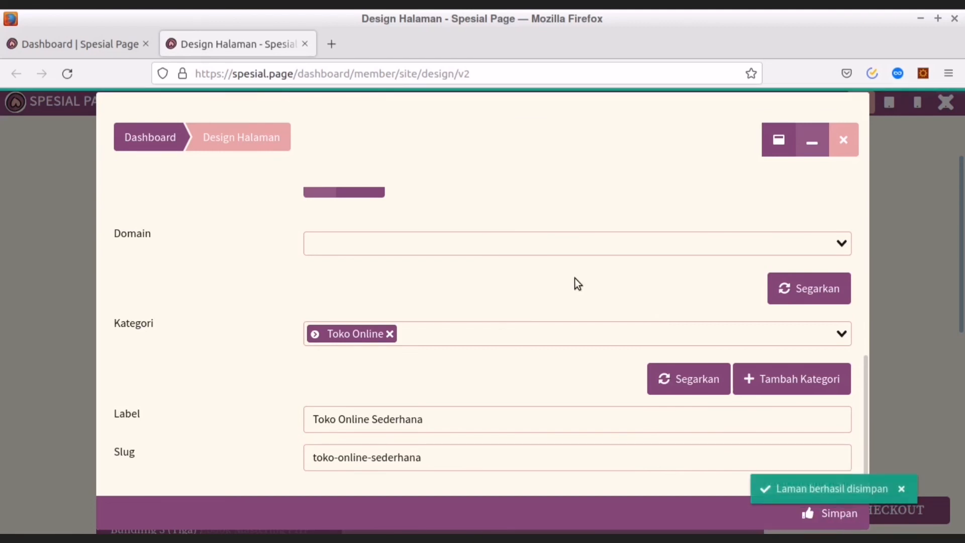
click(845, 144)
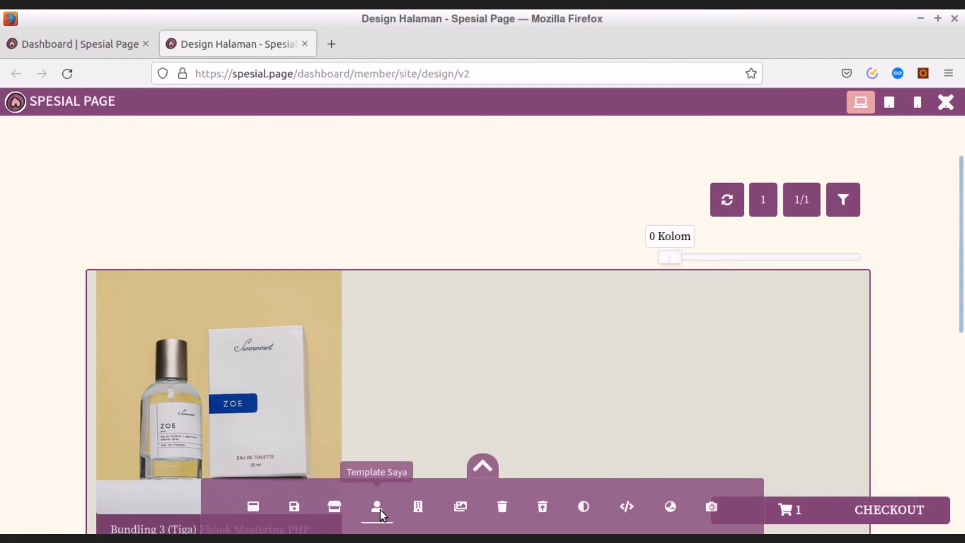
Step: Open Template Saya, refresh the template list and examine the Toko Online Sederhana template card and its actions
click(377, 508)
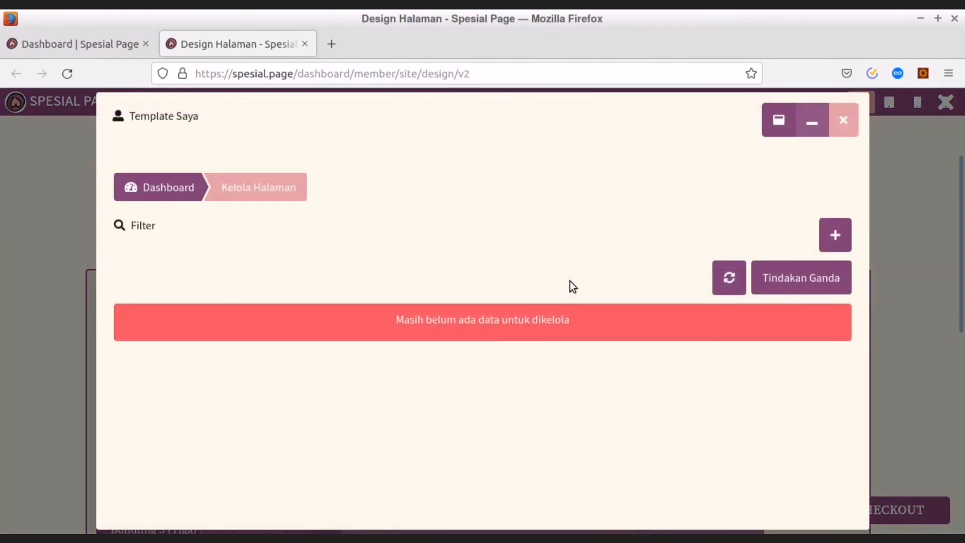
click(734, 280)
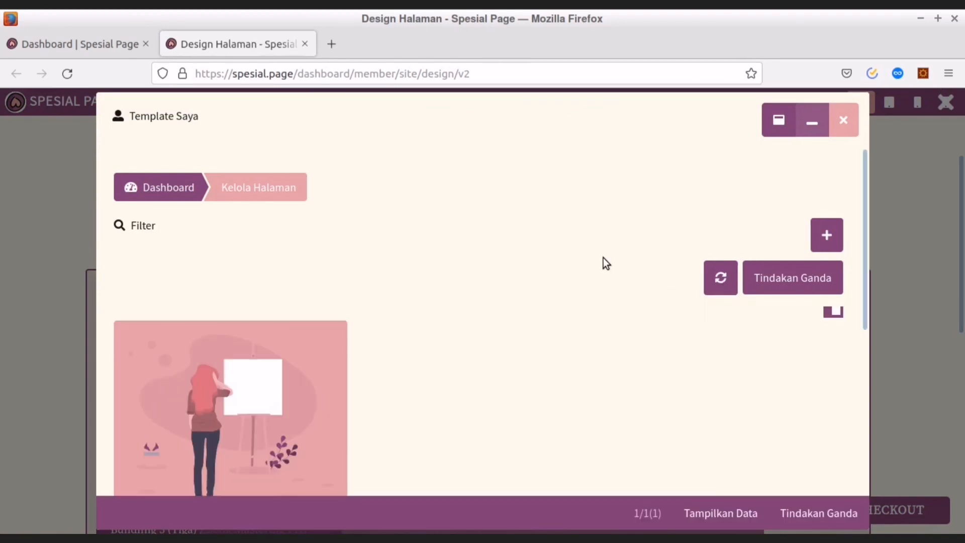
scroll(603, 257, down, 5)
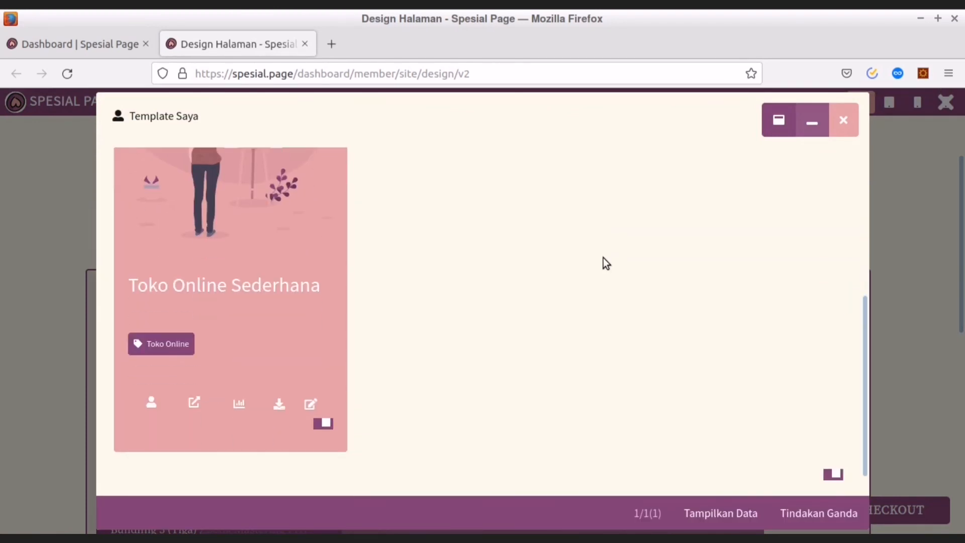
scroll(604, 258, up, 5)
scroll(603, 258, down, 3)
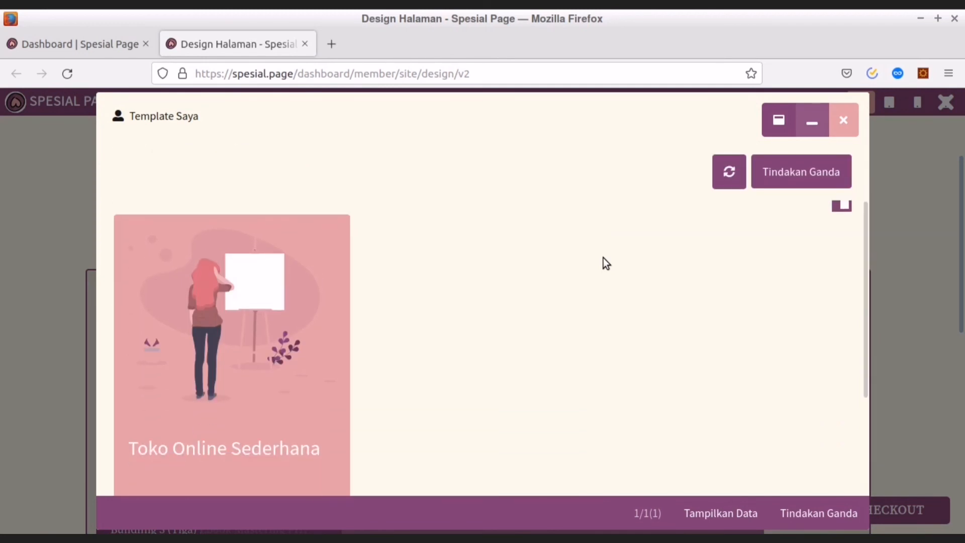
scroll(604, 258, up, 2)
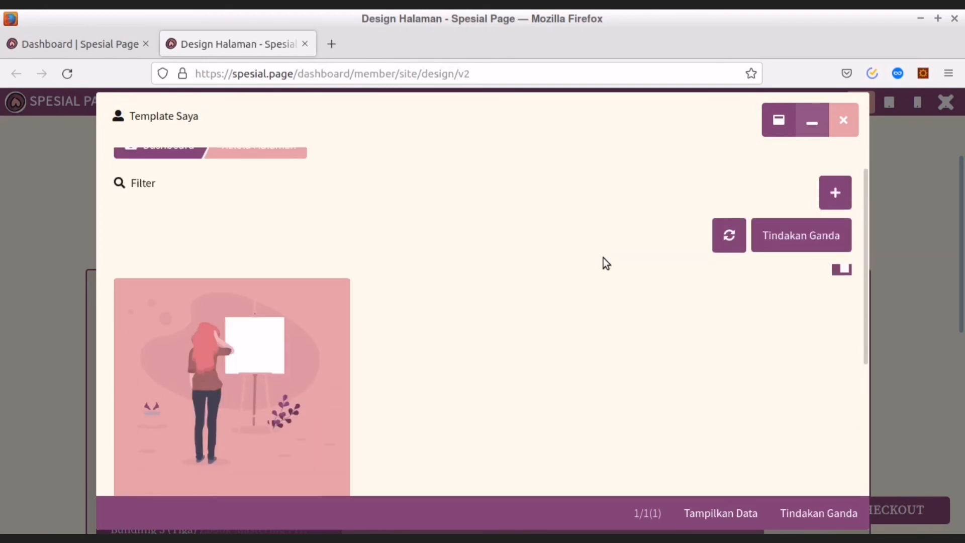
scroll(603, 258, down, 3)
mouse_move(239, 388)
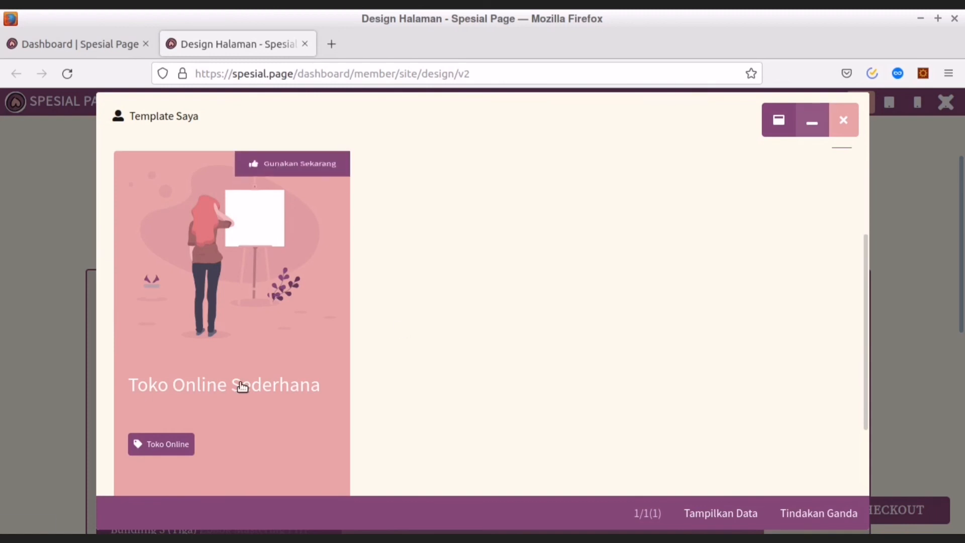
scroll(240, 388, down, 2)
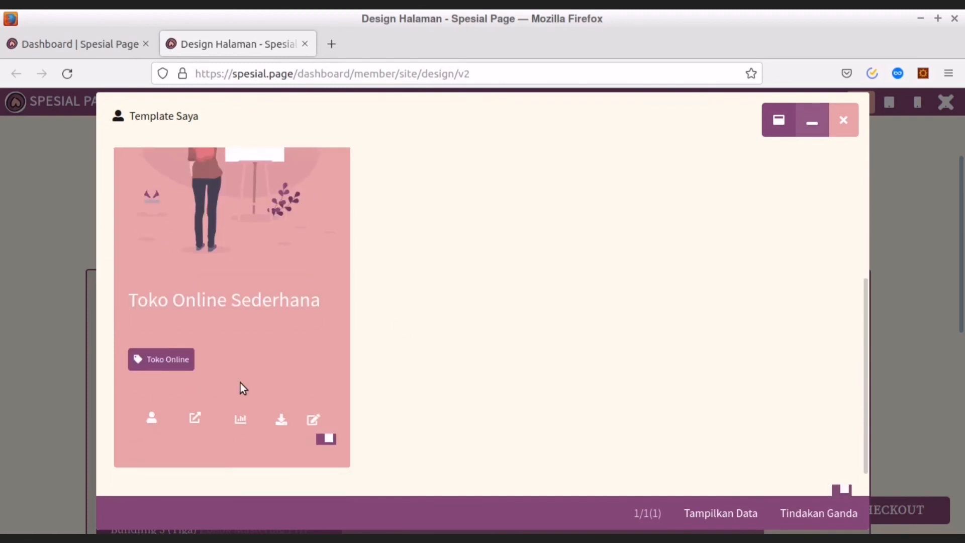
Step: Open the published Toko Online Sederhana page from its template card and examine the page from header to footer
click(196, 421)
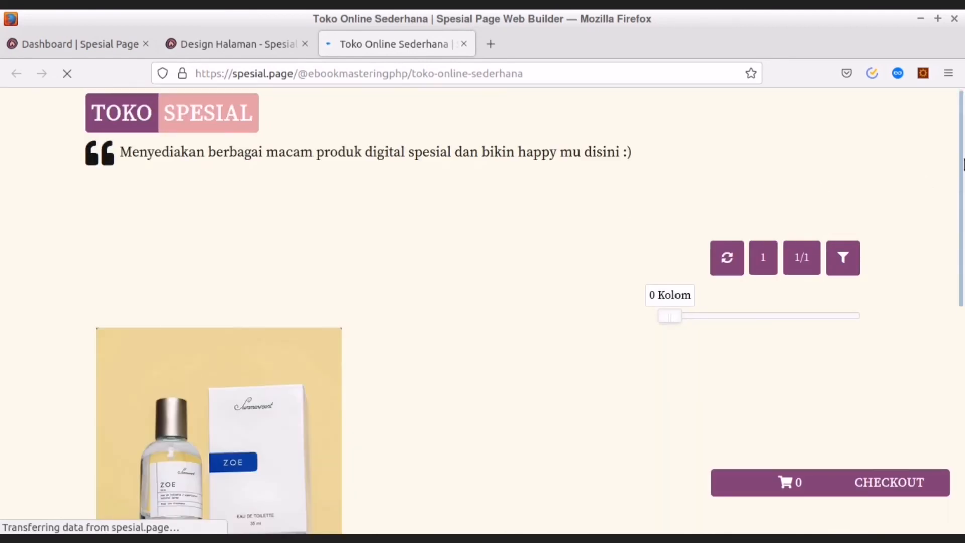
drag(964, 165, 964, 379)
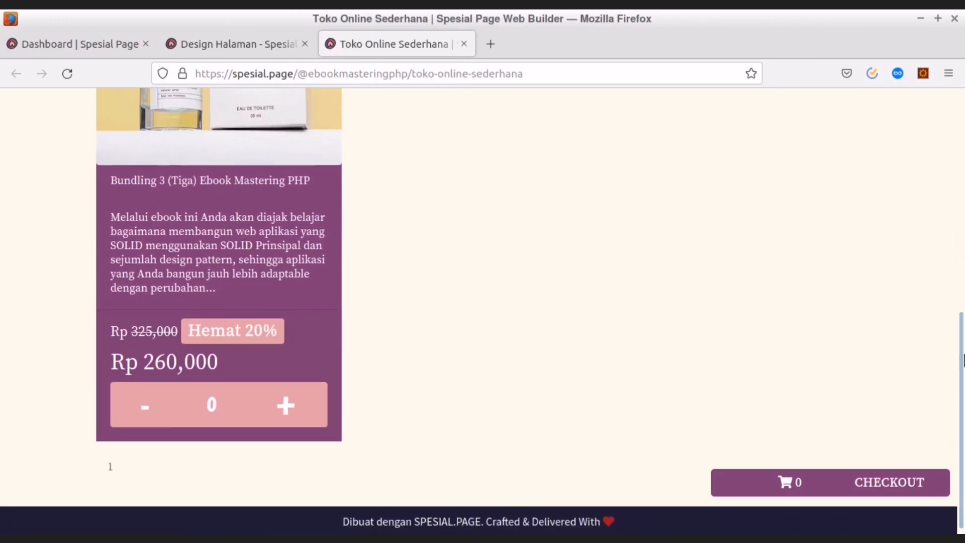
drag(963, 360, 964, 125)
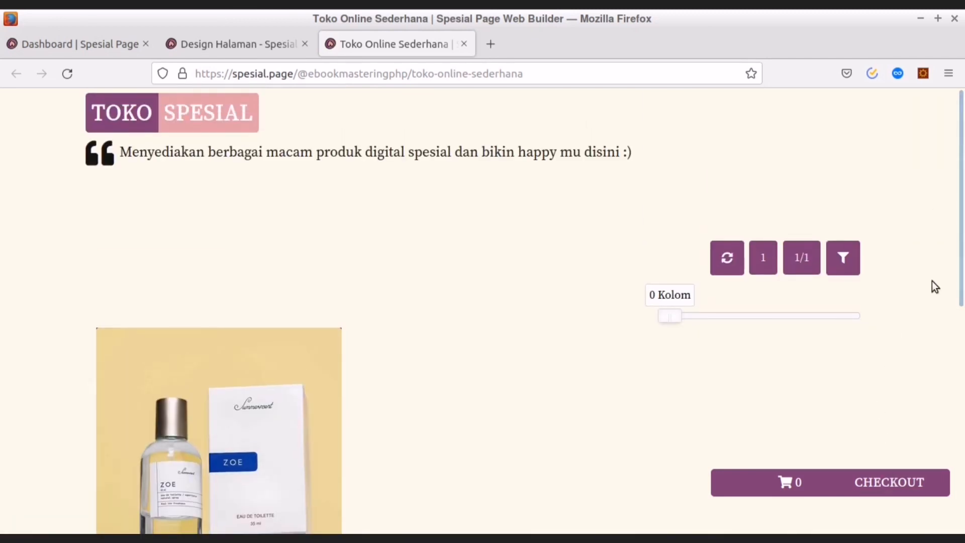
drag(961, 279, 942, 421)
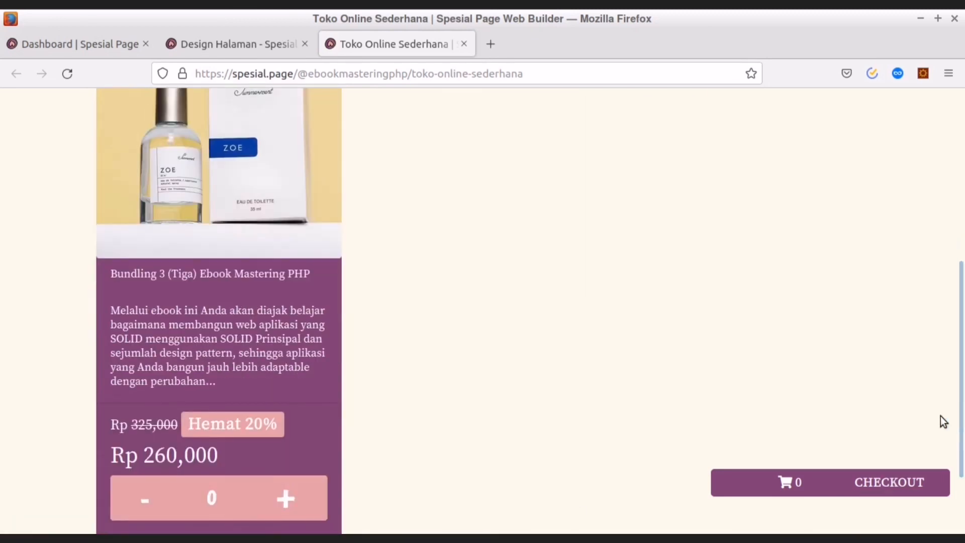
Step: Add one Bundling 3 (Tiga) Ebook Mastering PHP to the cart, and review the checkout form's order, payment channels and cost summary
click(286, 498)
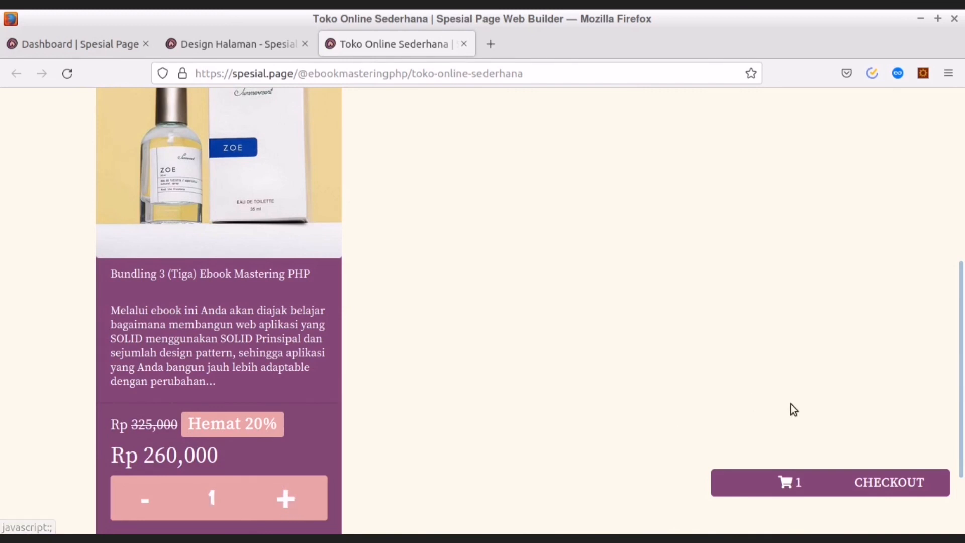
click(881, 484)
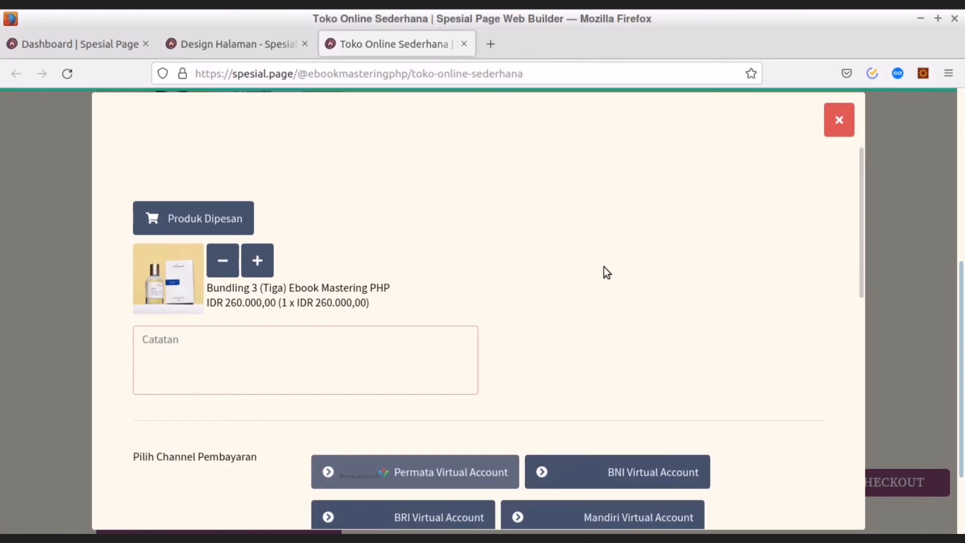
scroll(605, 268, down, 5)
scroll(604, 267, down, 4)
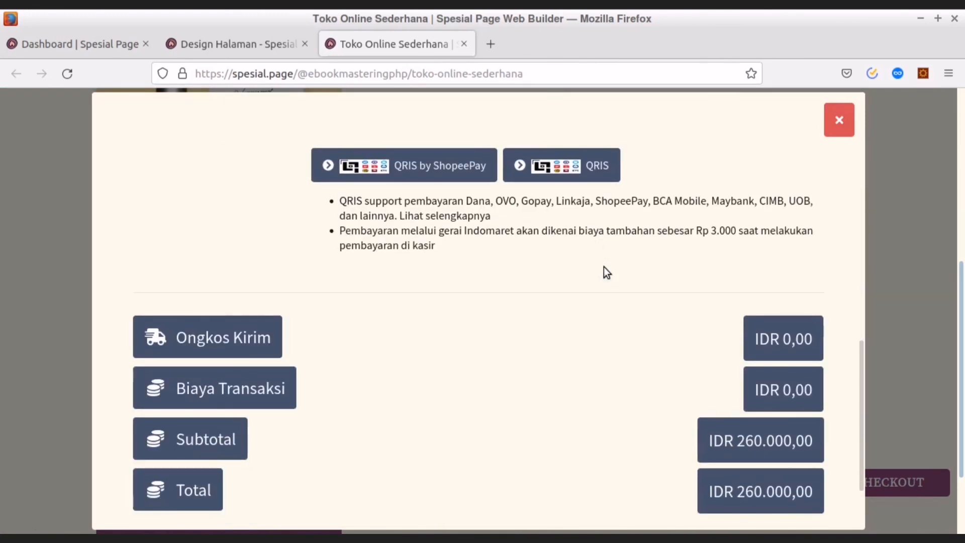
scroll(604, 266, up, 7)
scroll(604, 267, down, 10)
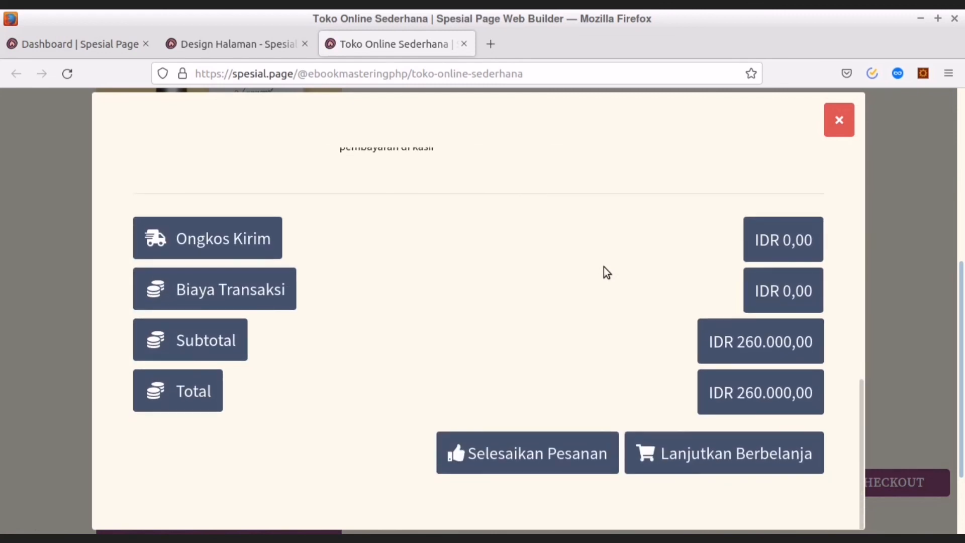
scroll(604, 267, up, 7)
scroll(604, 268, up, 3)
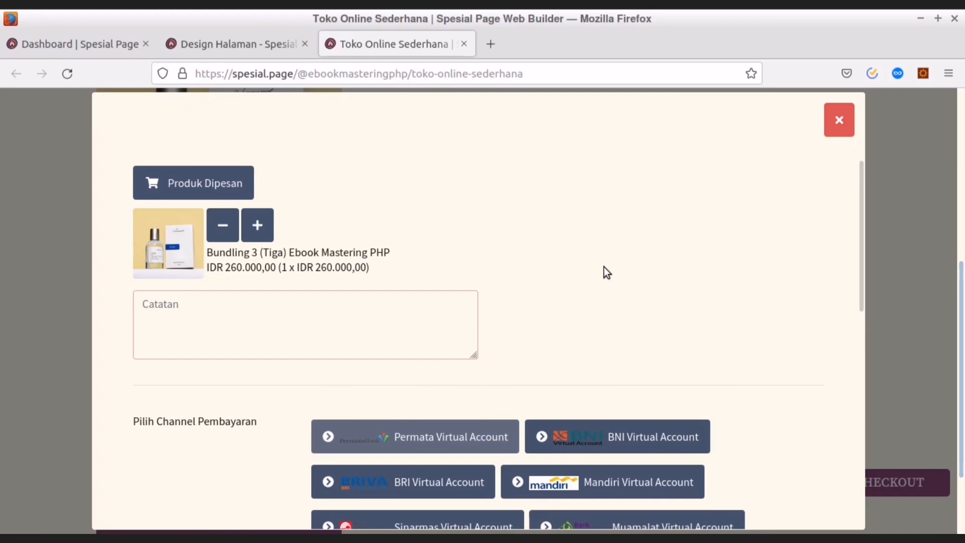
click(839, 121)
Step: Reopen the checkout form from the end of the store page and close it again
scroll(843, 126, down, 3)
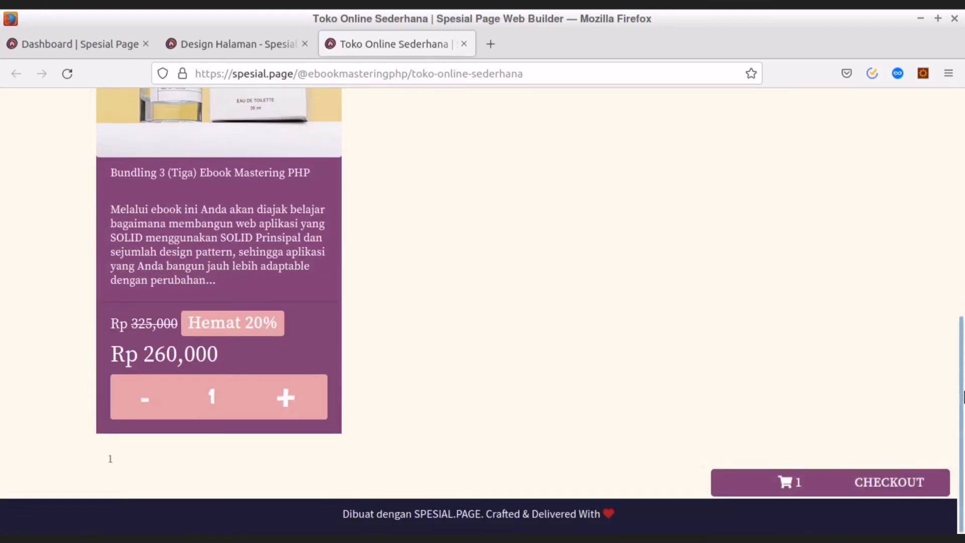
click(879, 481)
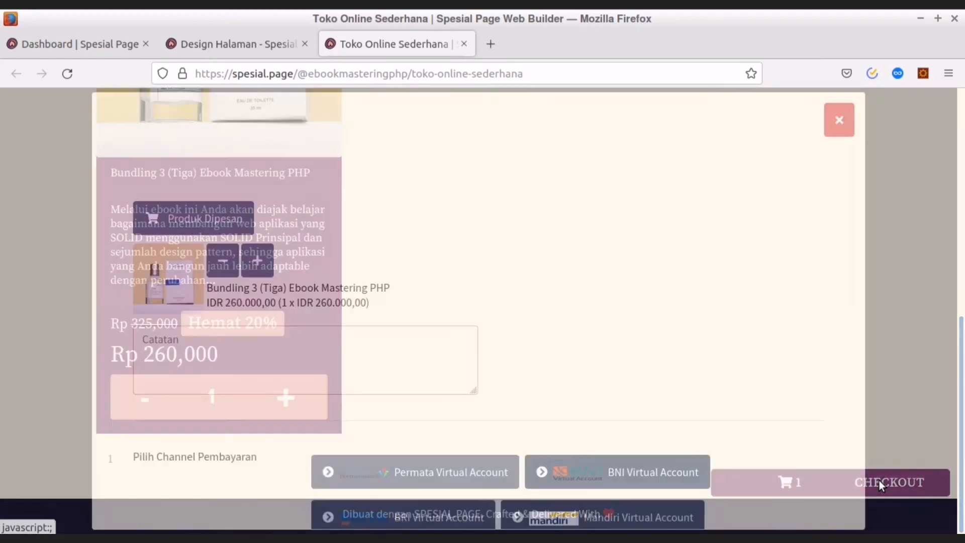
click(839, 121)
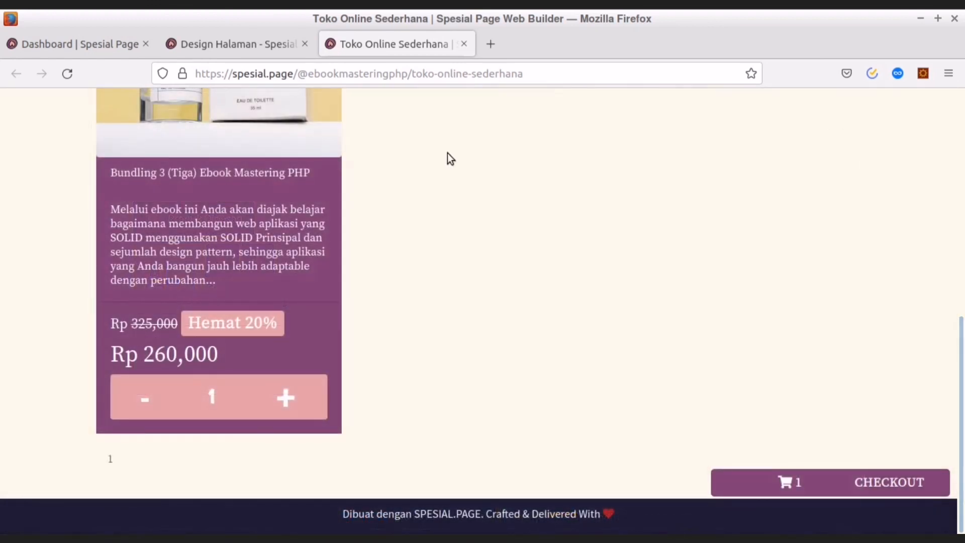
Step: Return to the page designer and review the Toko Online Sederhana template's editable Halaman settings, including status, access, site map and domain
click(209, 46)
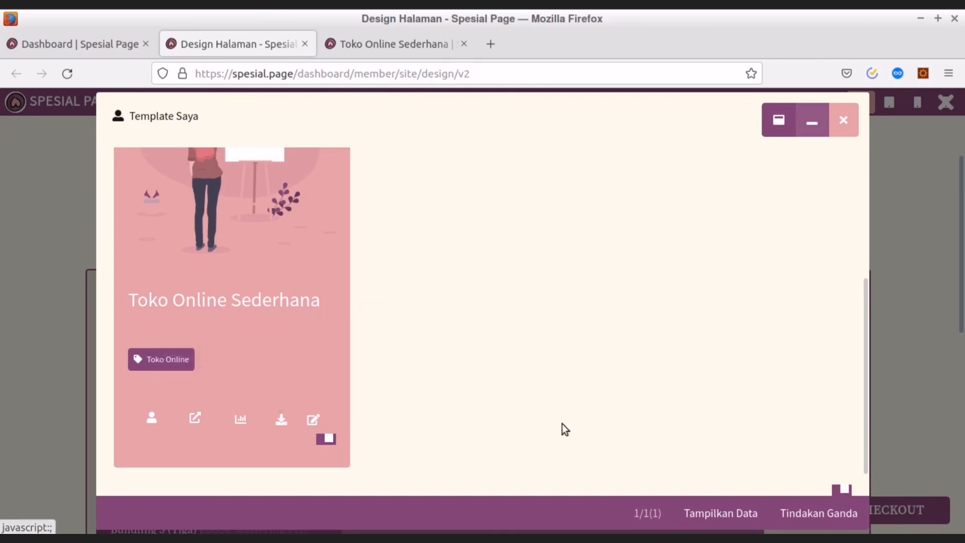
click(314, 421)
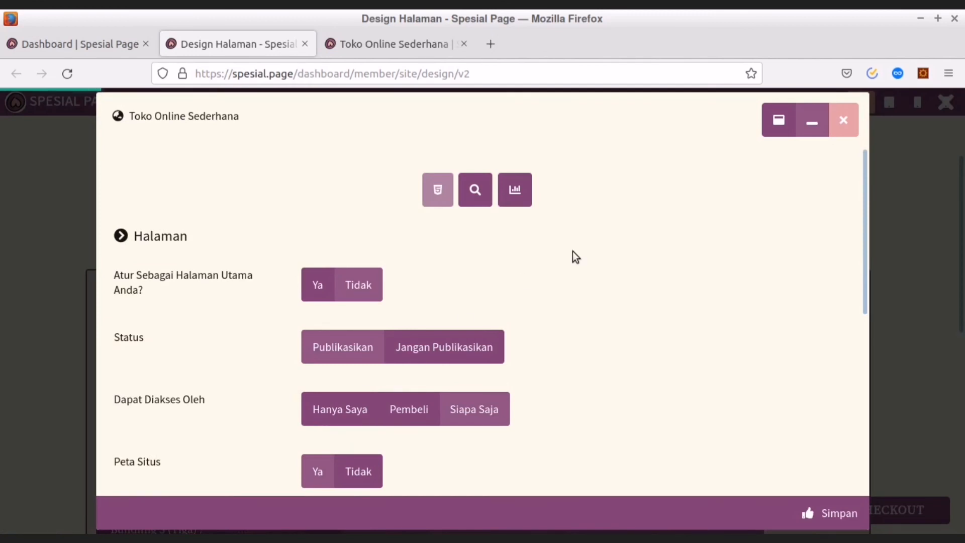
scroll(573, 252, down, 6)
scroll(573, 252, up, 5)
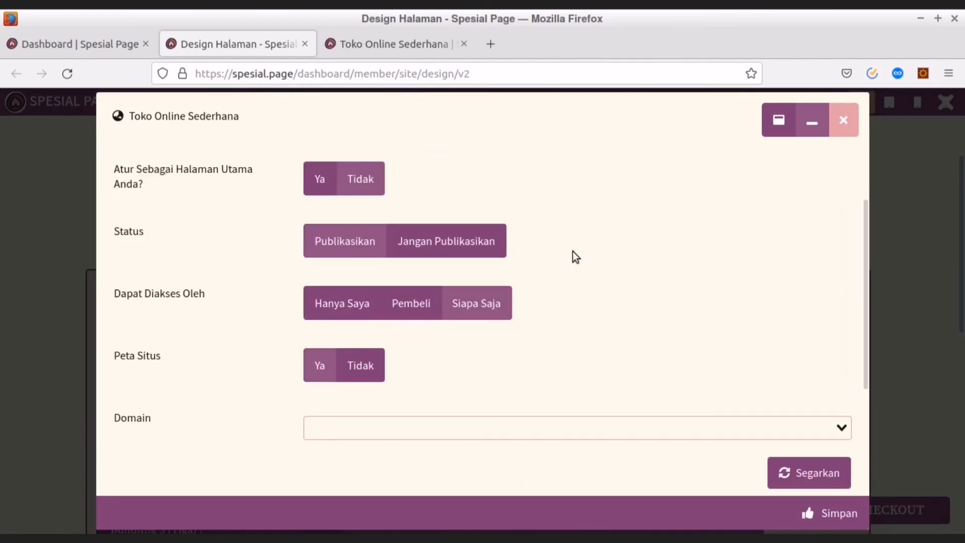
scroll(573, 253, down, 1)
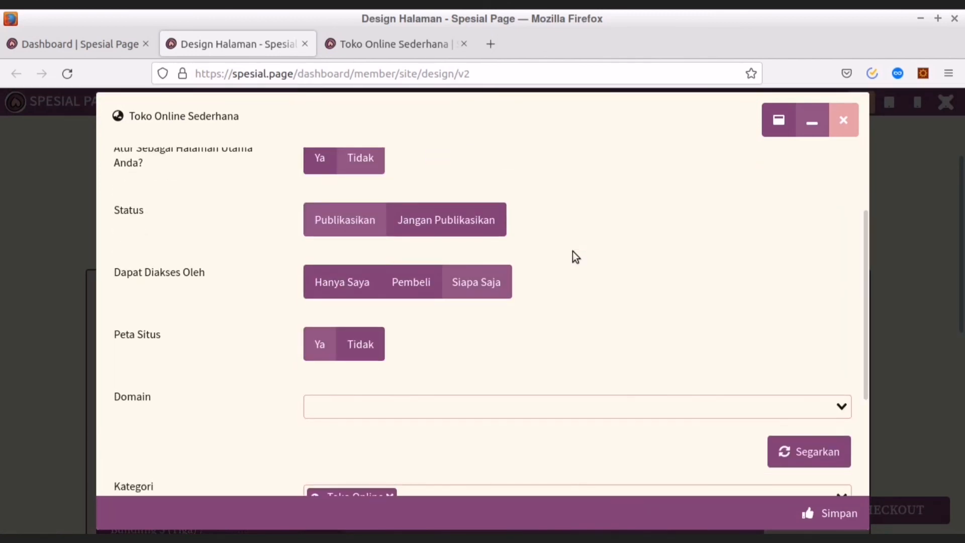
click(843, 120)
Step: Close Template Saya, collapse the designer's tool strip and return to the store page's header
scroll(695, 272, up, 5)
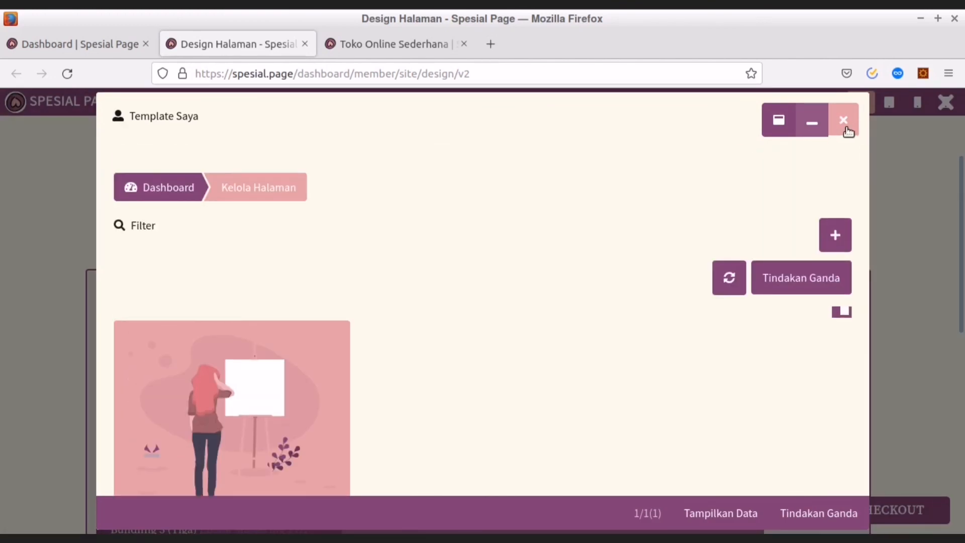
click(843, 120)
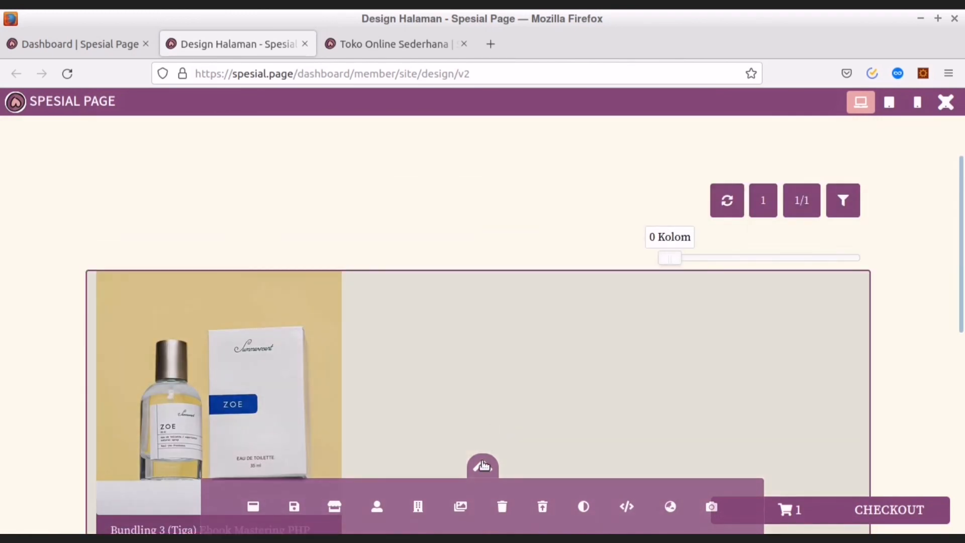
click(483, 462)
drag(963, 226, 964, 156)
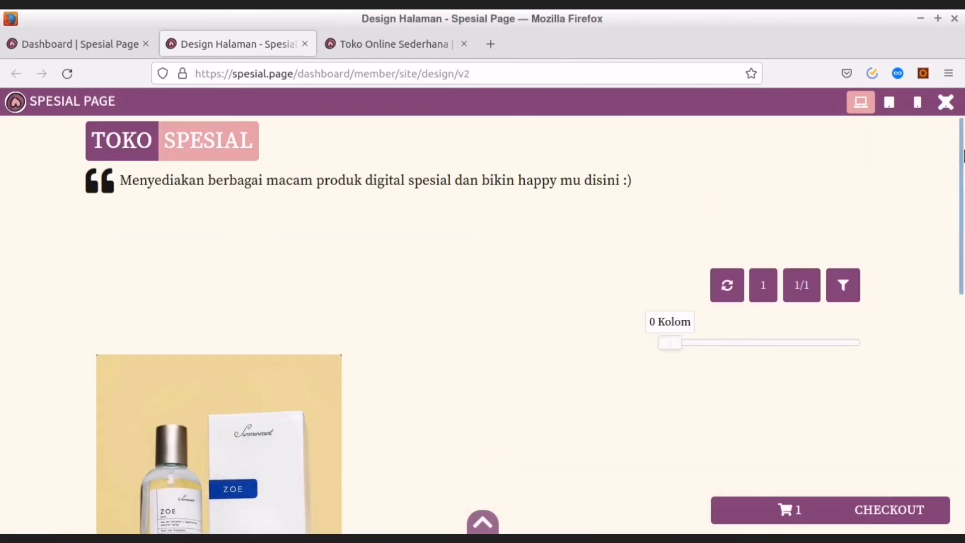